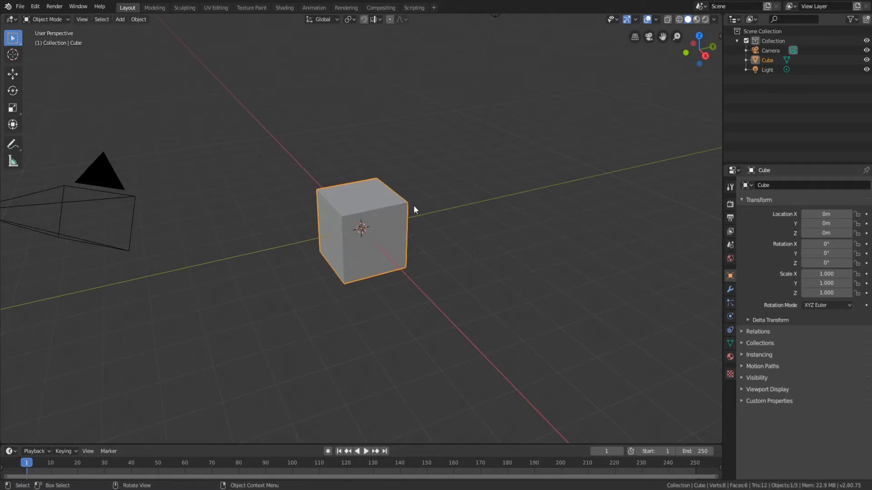
# Move the cube up along the Z axis by about 1.03 m.
pyautogui.moveTo(414, 207); pyautogui.dragTo(378, 217, button='middle')
pyautogui.press('g')
pyautogui.press('z')
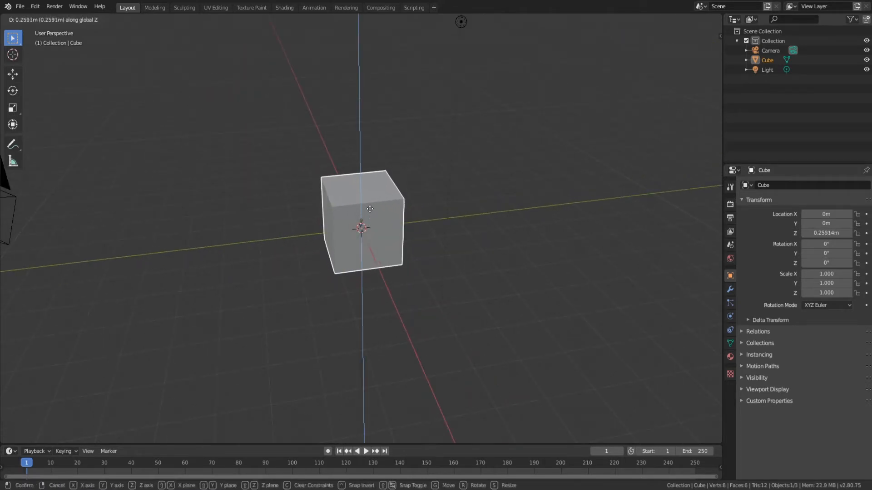
pyautogui.click(370, 188)
pyautogui.moveTo(370, 188); pyautogui.dragTo(454, 235, button='middle')
pyautogui.scroll(3, 454, 234)
# Enter Edit Mode on the cube and enable the Screencast Keys display.
pyautogui.press('Tab')
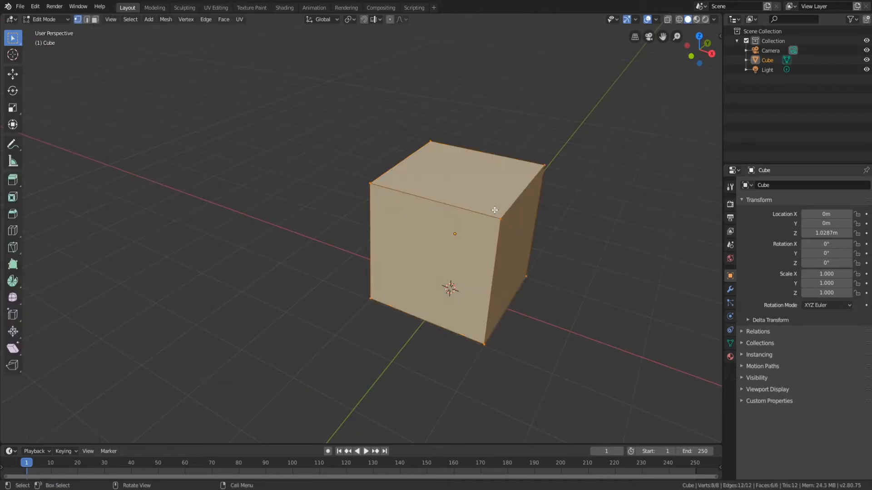
pyautogui.click(720, 37)
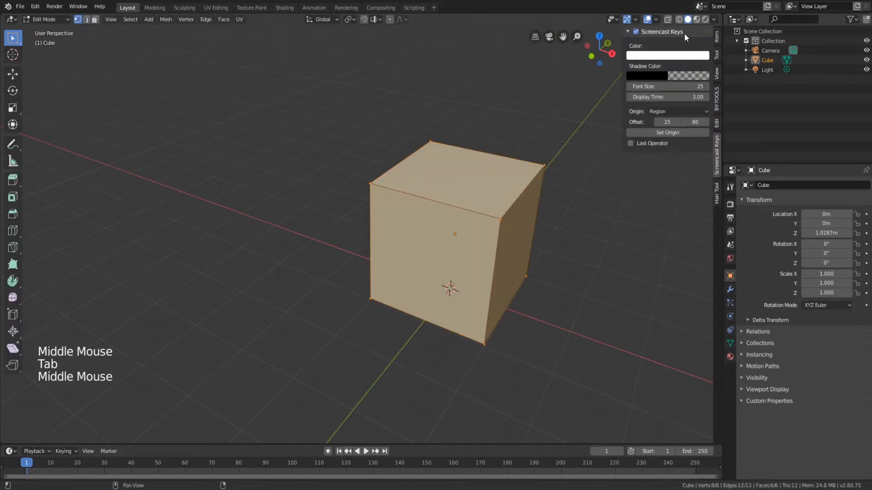
pyautogui.click(626, 30)
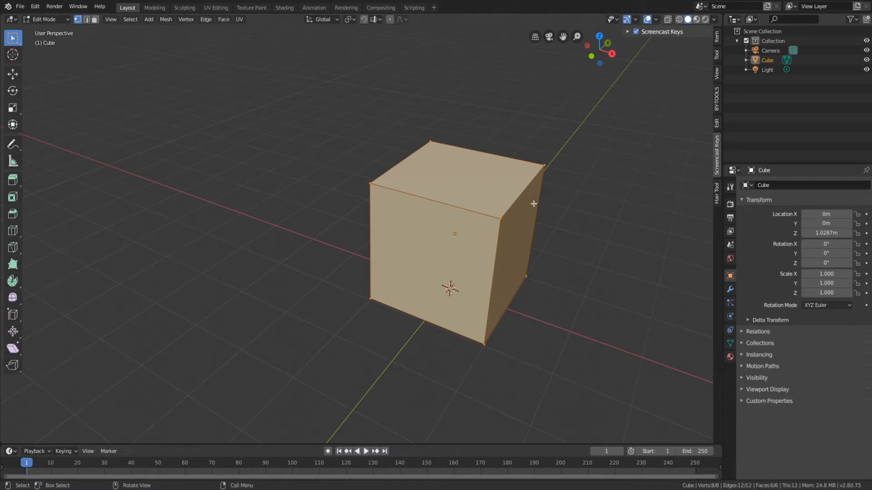
# Subdivide the whole cube three times so that each side becomes an eight-by-eight grid of faces.
pyautogui.moveTo(538, 208); pyautogui.dragTo(439, 206, button='middle')
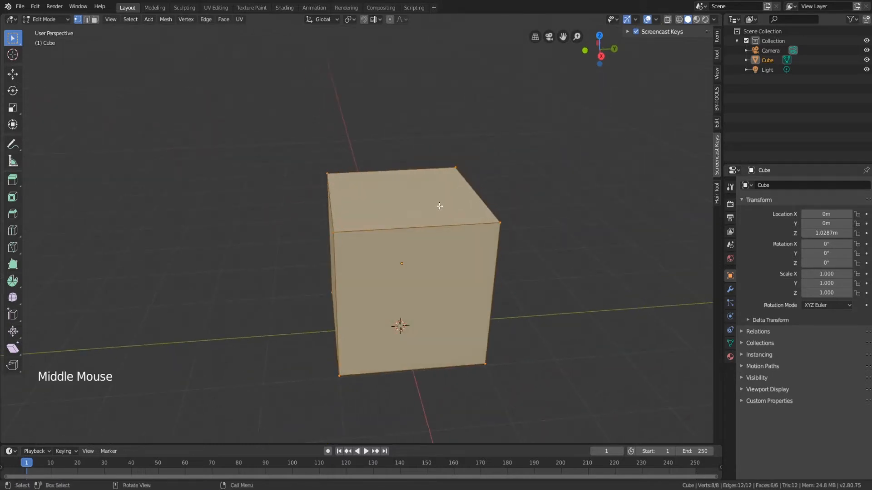
pyautogui.rightClick(402, 209)
pyautogui.click(381, 229)
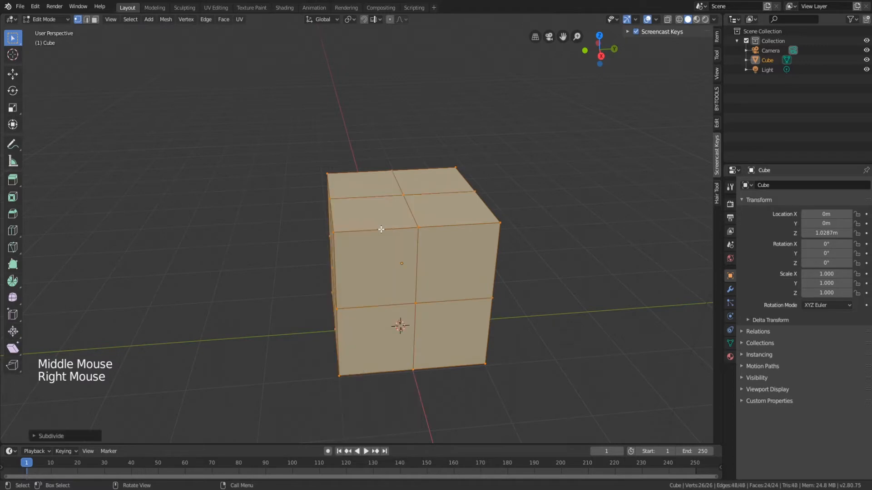
pyautogui.moveTo(429, 293); pyautogui.dragTo(434, 231, button='middle')
pyautogui.rightClick(437, 218)
pyautogui.click(438, 219)
pyautogui.rightClick(434, 232)
pyautogui.click(434, 232)
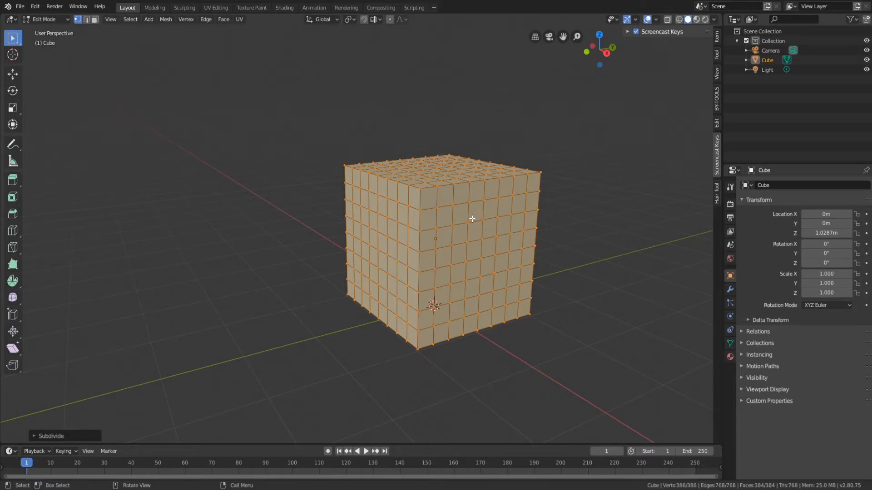
pyautogui.press('Tab')
pyautogui.press('Tab')
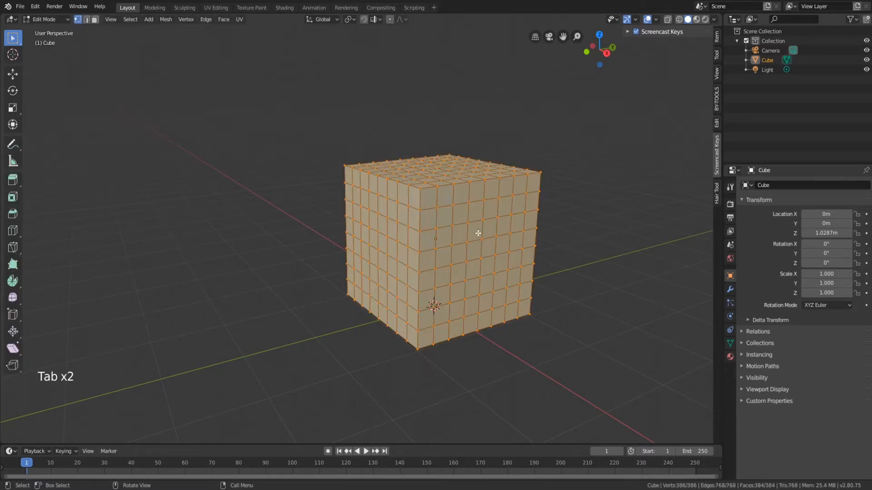
# Deselect all of the cube's geometry and set the selection mode to faces.
pyautogui.moveTo(477, 234); pyautogui.dragTo(438, 224, button='middle')
pyautogui.click(435, 220)
pyautogui.click(94, 20)
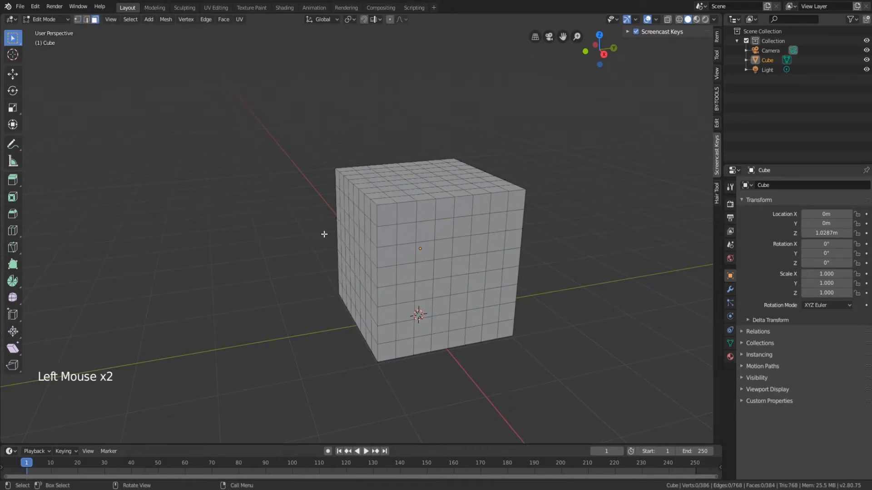
pyautogui.press('2')
pyautogui.press('1')
pyautogui.press('2')
pyautogui.press('3')
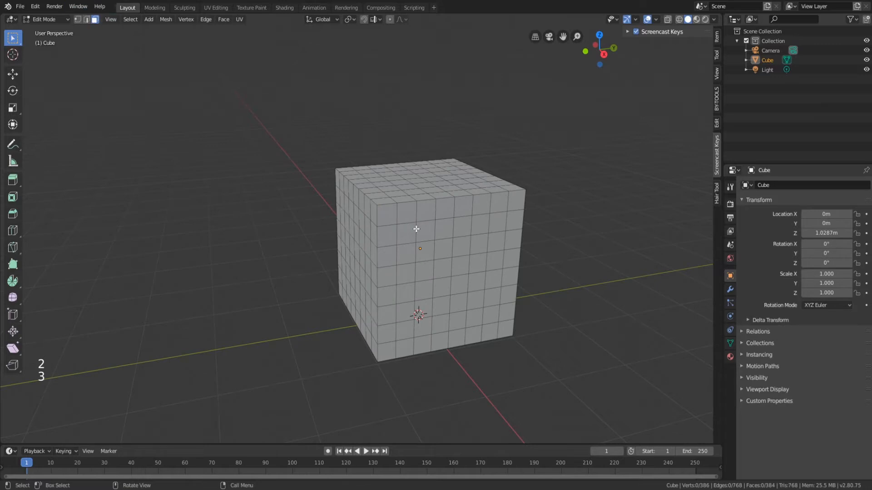
# Select the two-by-two block of faces in the middle of the cube's front side.
pyautogui.moveTo(413, 230); pyautogui.dragTo(435, 203, button='middle')
pyautogui.scroll(1, 436, 204)
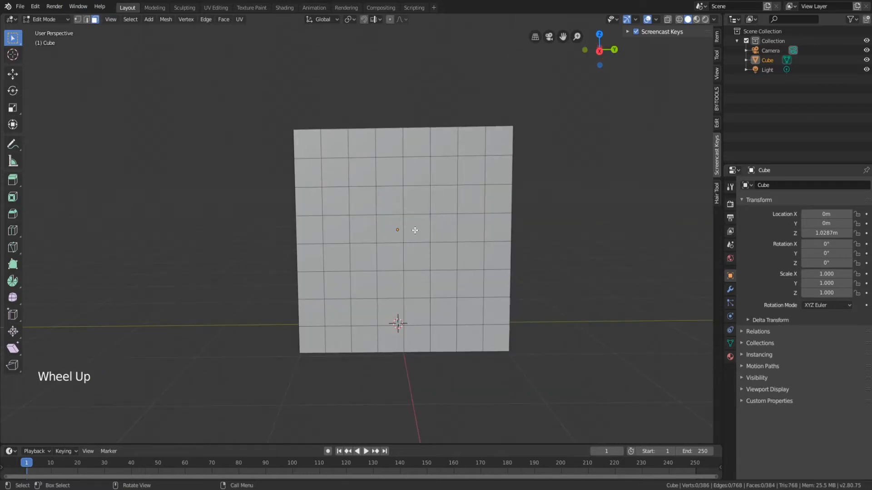
pyautogui.click(416, 229)
pyautogui.keyDown('shift'); pyautogui.click(390, 229); pyautogui.keyUp('shift')
pyautogui.keyDown('shift'); pyautogui.click(390, 257); pyautogui.keyUp('shift')
pyautogui.keyDown('shift'); pyautogui.click(417, 257); pyautogui.keyUp('shift')
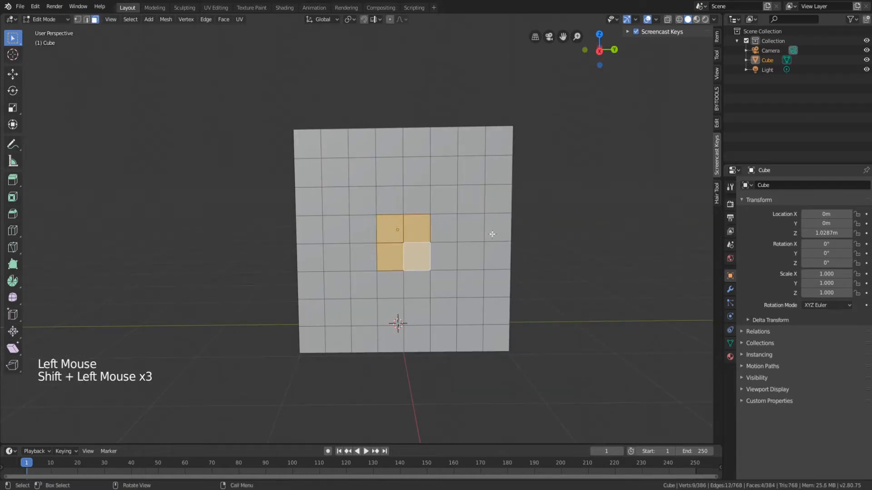
# Add two separate two-by-two face blocks on the cube's upper side to the selection, and clear the entire selection.
pyautogui.moveTo(492, 234); pyautogui.dragTo(457, 253, button='middle')
pyautogui.keyDown('shift'); pyautogui.click(455, 236); pyautogui.keyUp('shift')
pyautogui.keyDown('shift'); pyautogui.click(434, 236); pyautogui.keyUp('shift')
pyautogui.keyDown('shift'); pyautogui.click(445, 256); pyautogui.keyUp('shift')
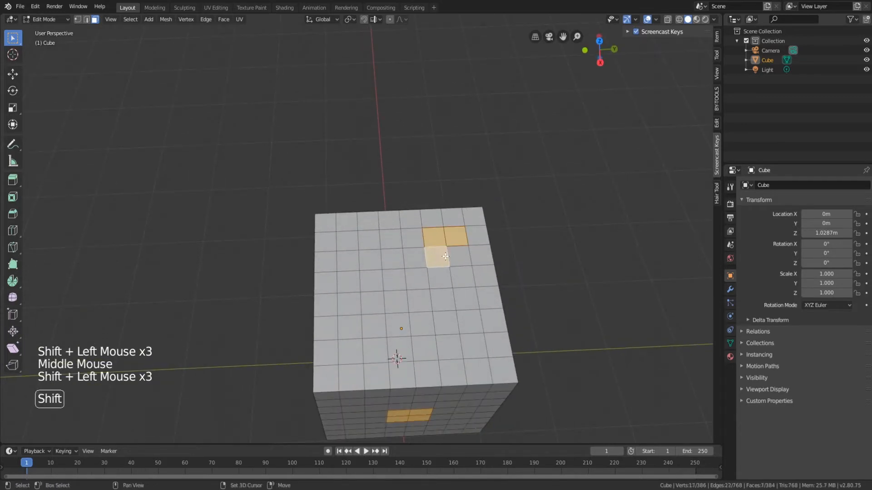
pyautogui.keyDown('shift'); pyautogui.click(459, 256); pyautogui.keyUp('shift')
pyautogui.keyDown('shift'); pyautogui.click(370, 326); pyautogui.keyUp('shift')
pyautogui.keyDown('shift'); pyautogui.click(349, 326); pyautogui.keyUp('shift')
pyautogui.keyDown('shift'); pyautogui.click(350, 350); pyautogui.keyUp('shift')
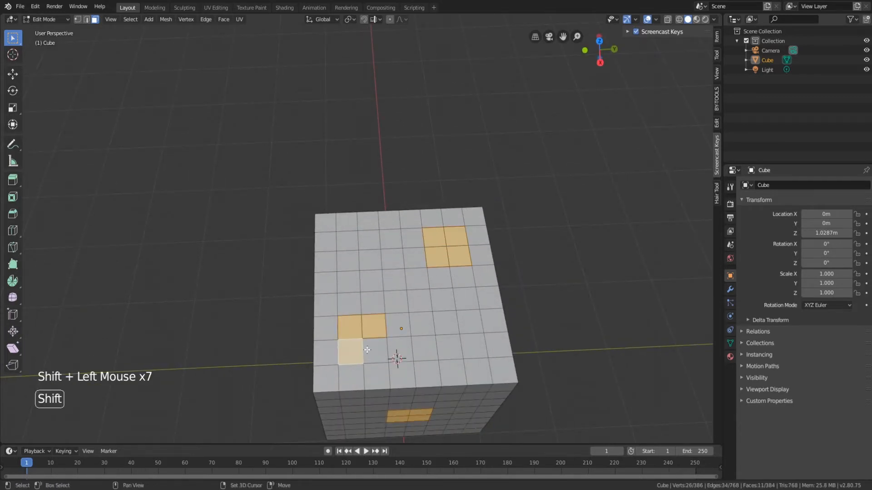
pyautogui.keyDown('shift'); pyautogui.click(374, 351); pyautogui.keyUp('shift')
pyautogui.moveTo(550, 317); pyautogui.dragTo(548, 234, button='middle')
pyautogui.click(549, 234)
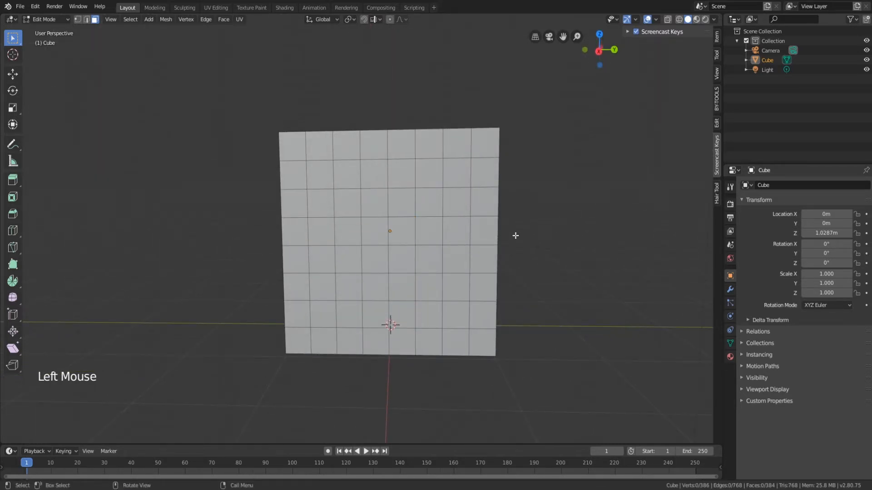
# Select the four central faces on the front side of the cube again.
pyautogui.keyDown('shift'); pyautogui.click(402, 231); pyautogui.keyUp('shift')
pyautogui.keyDown('shift'); pyautogui.click(374, 231); pyautogui.keyUp('shift')
pyautogui.keyDown('shift'); pyautogui.click(374, 259); pyautogui.keyUp('shift')
pyautogui.keyDown('shift'); pyautogui.click(402, 258); pyautogui.keyUp('shift')
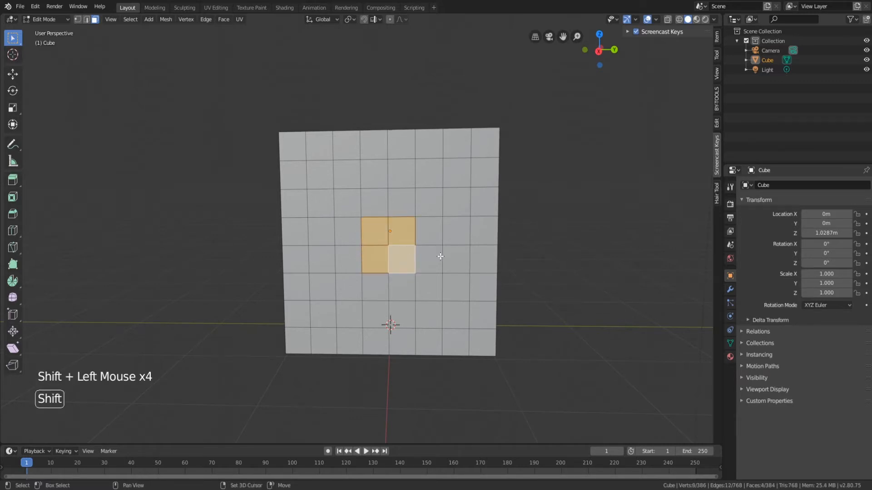
# Reshape the four selected central faces into a circle with the LoopTools Circle operation.
pyautogui.rightClick(393, 243)
pyautogui.moveTo(389, 216)
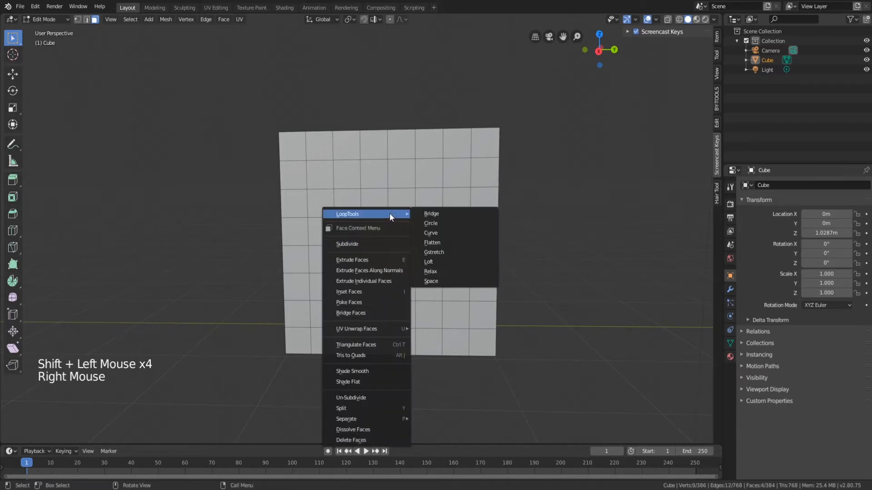
pyautogui.click(434, 223)
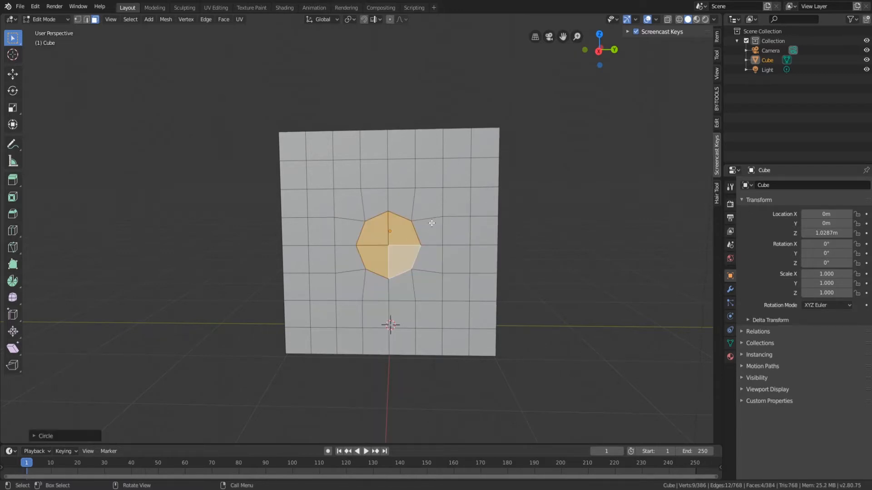
pyautogui.moveTo(435, 258); pyautogui.dragTo(462, 244, button='middle')
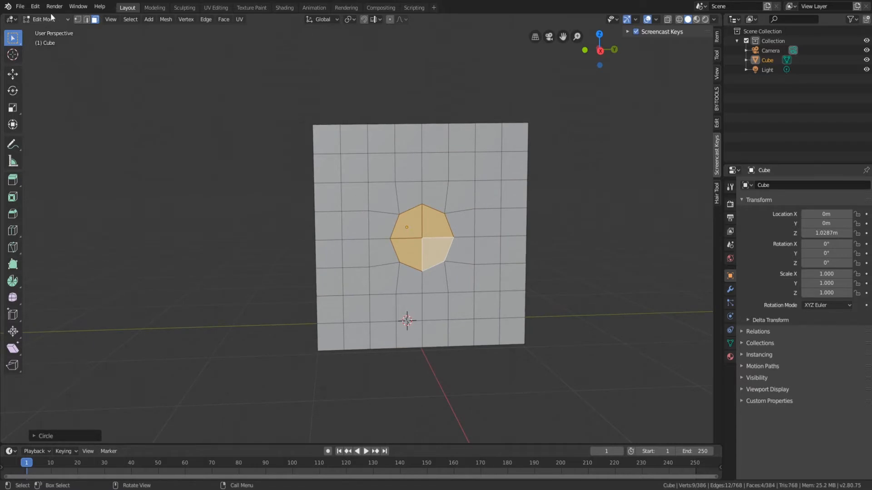
# Search the add-ons in the preferences for "loop" to check the LoopTools add-on.
pyautogui.click(36, 9)
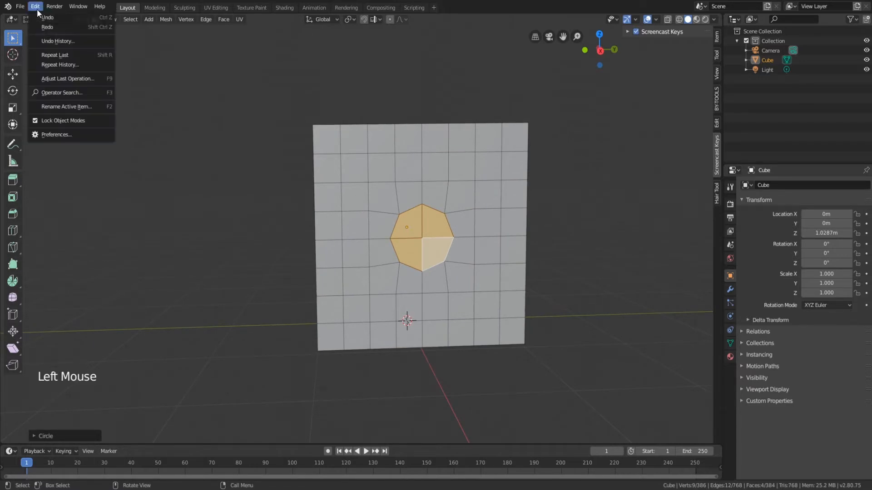
pyautogui.click(63, 135)
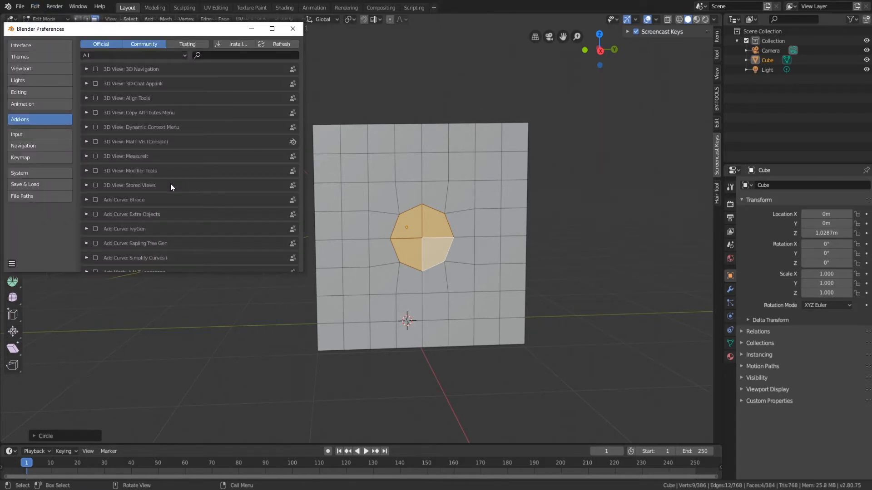
pyautogui.click(214, 55)
pyautogui.write('loop')
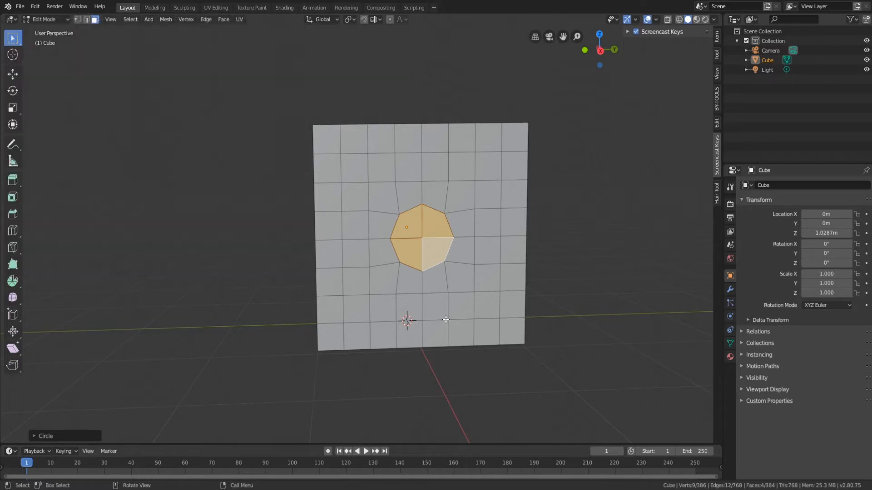
# Compare the context menus in Edit Mode and Object Mode to see where LoopTools is offered.
pyautogui.rightClick(421, 225)
pyautogui.moveTo(422, 230)
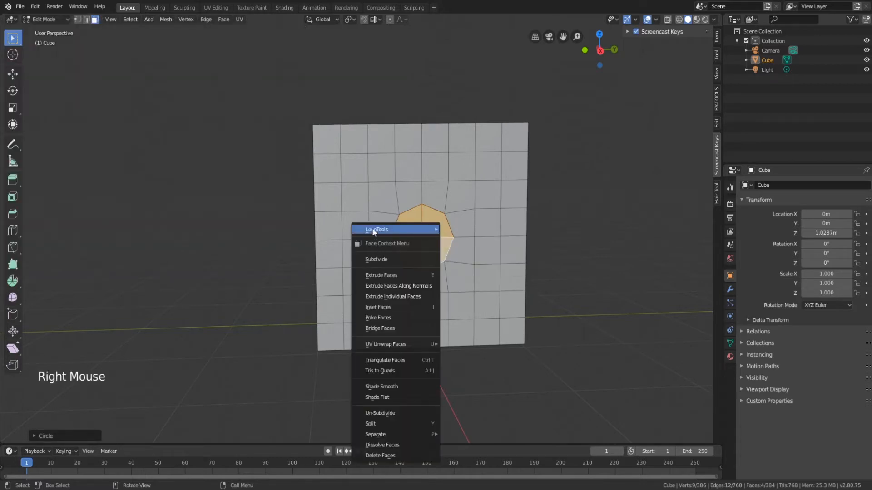
pyautogui.click(321, 225)
pyautogui.press('Tab')
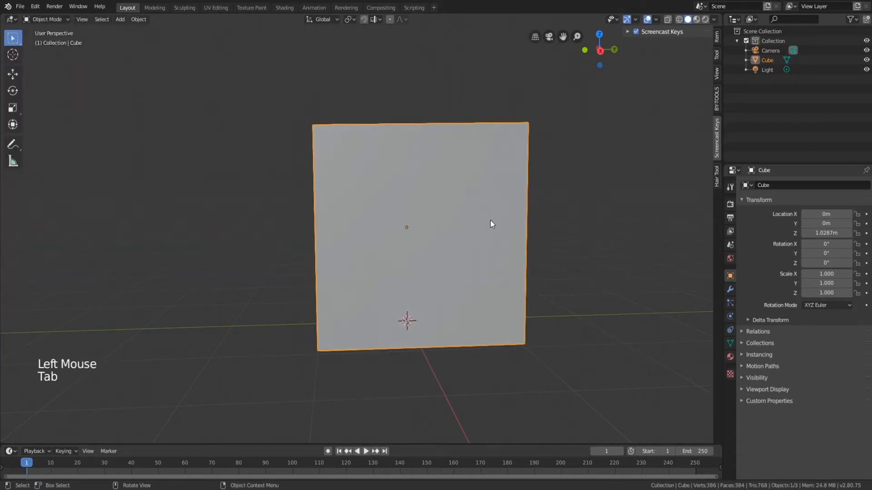
pyautogui.rightClick(404, 194)
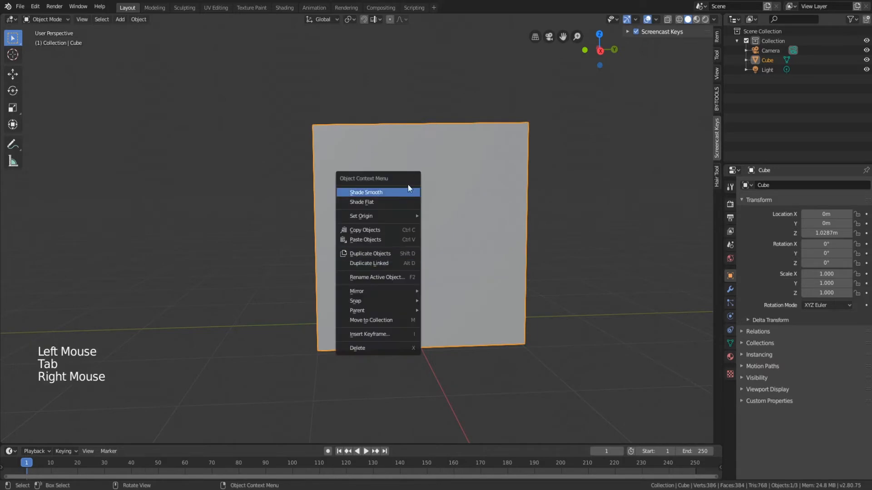
pyautogui.click(204, 211)
pyautogui.click(412, 195)
pyautogui.press('Tab')
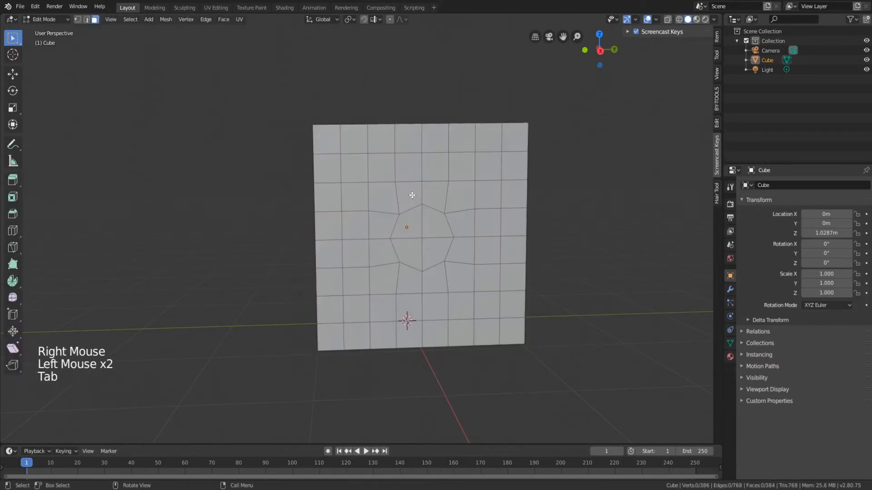
pyautogui.click(413, 195)
pyautogui.rightClick(412, 195)
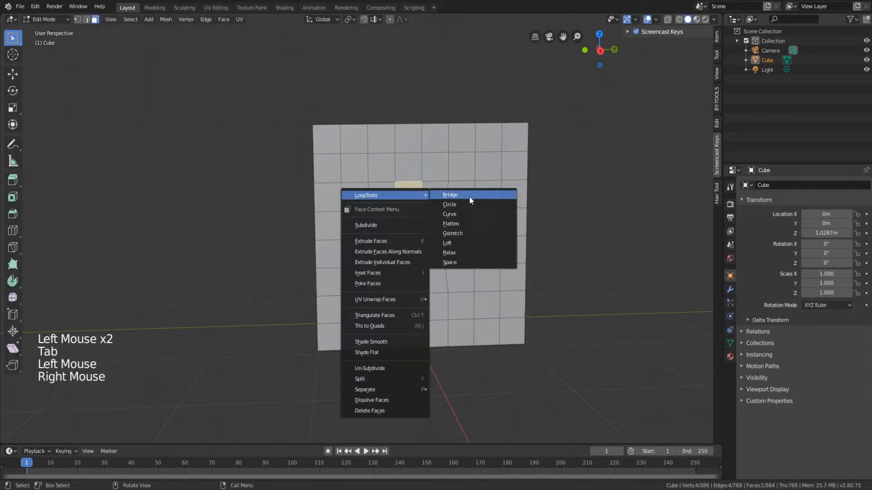
pyautogui.click(551, 205)
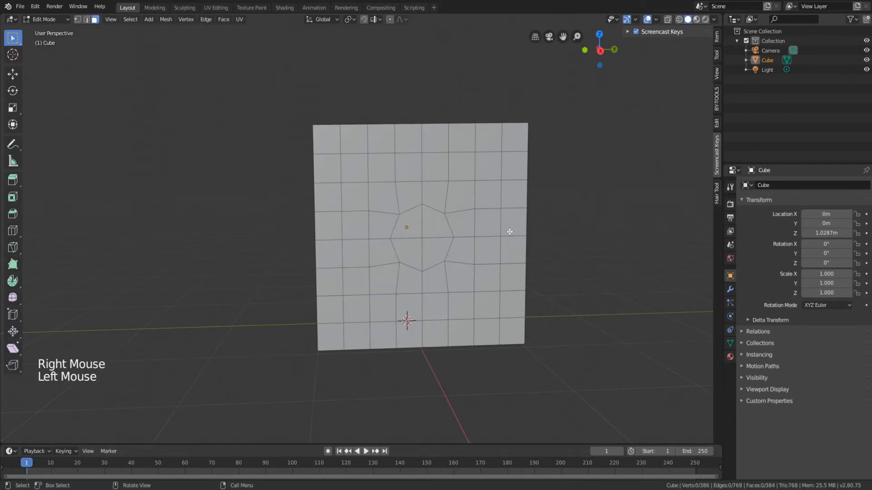
# Select three of the four faces inside the circular shape on the front side.
pyautogui.click(426, 227)
pyautogui.keyDown('shift'); pyautogui.click(409, 227); pyautogui.keyUp('shift')
pyautogui.keyDown('shift'); pyautogui.click(437, 251); pyautogui.keyUp('shift')
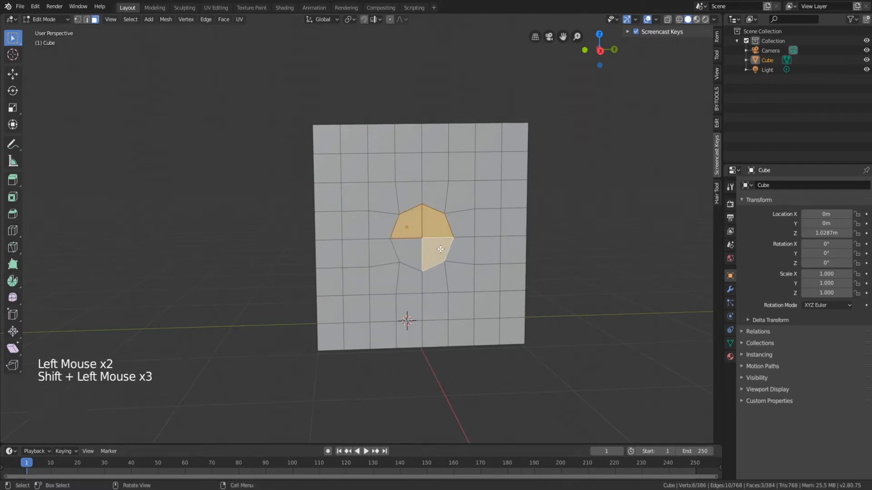
# Undo repeatedly back to the square central faces, before the circle operation, with all four selected.
pyautogui.hotkey('ctrl', 'z')
pyautogui.hotkey('ctrl', 'z')
pyautogui.hotkey('ctrl', 'z')
pyautogui.hotkey('ctrl', 'z')
pyautogui.hotkey('ctrl', 'z')
pyautogui.hotkey('ctrl', 'z')
pyautogui.hotkey('ctrl', 'z')
pyautogui.hotkey('ctrl', 'z')
pyautogui.hotkey('ctrl', 'z')
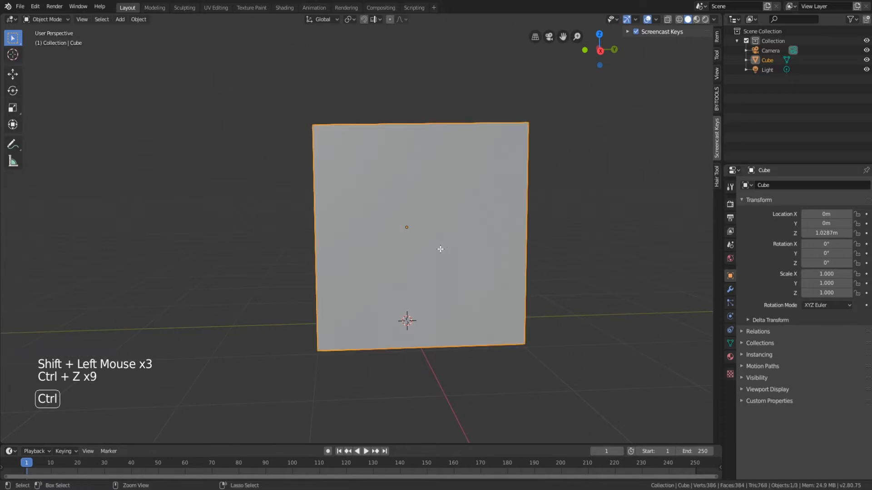
pyautogui.hotkey('ctrl', 'z')
pyautogui.hotkey('ctrl', 'z')
pyautogui.hotkey('ctrl', 'z')
pyautogui.hotkey('ctrl', 'z')
pyautogui.hotkey('ctrl', 'z')
pyautogui.hotkey('ctrl', 'z')
pyautogui.hotkey('ctrl', 'z')
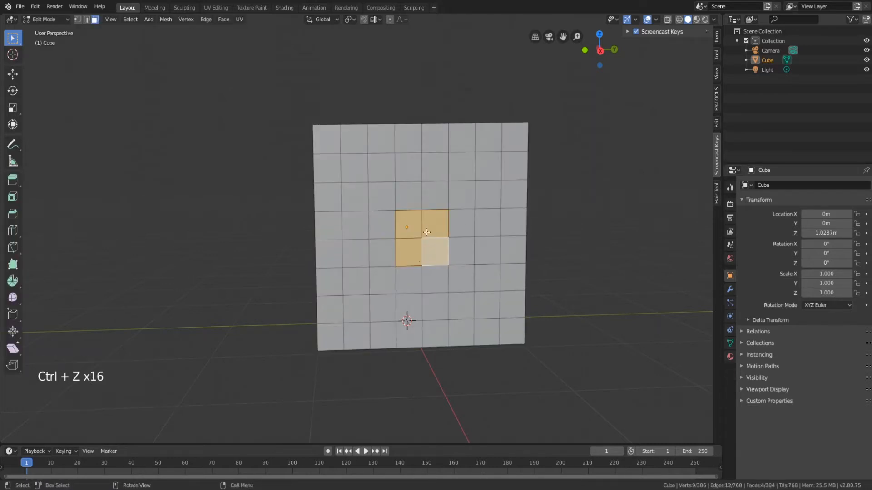
# Apply LoopTools Circle to the four selected faces at the centre of the front side.
pyautogui.rightClick(427, 232)
pyautogui.moveTo(427, 233)
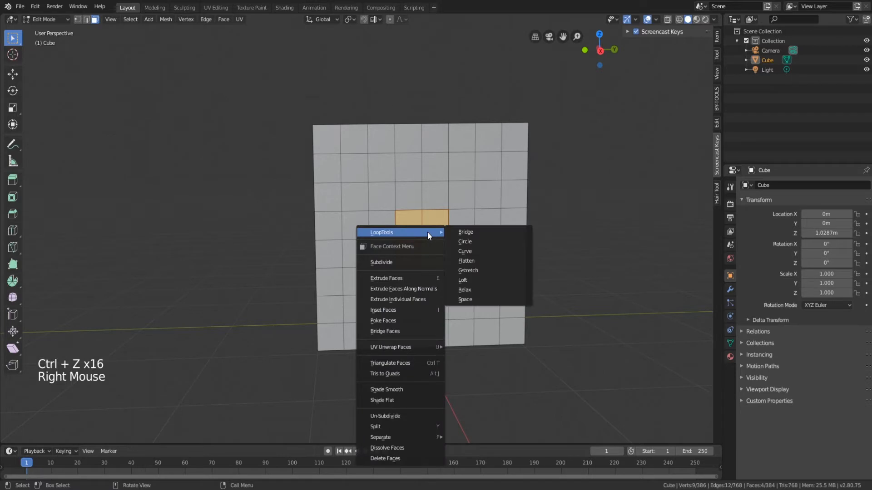
pyautogui.click(469, 242)
pyautogui.moveTo(469, 245)
pyautogui.mouseDown(button='middle')
pyautogui.moveTo(556, 259)
pyautogui.moveTo(463, 247)
pyautogui.moveTo(470, 244)
pyautogui.mouseUp(button='middle')
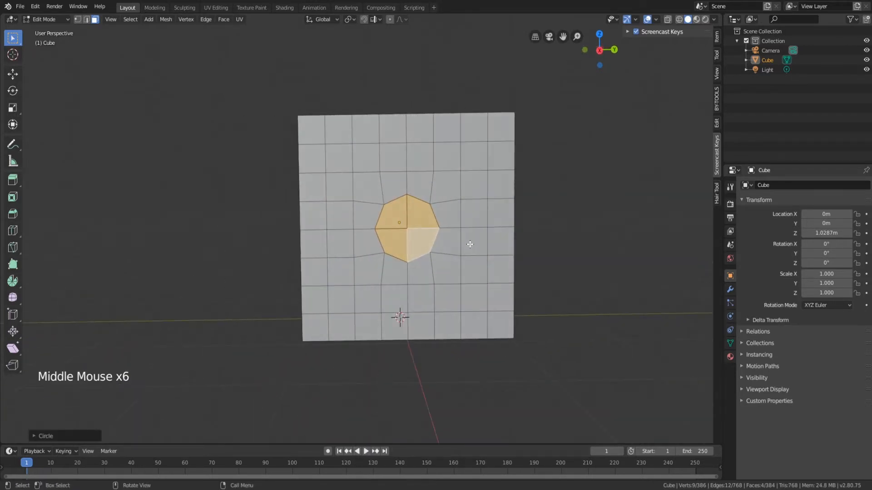
# Inset the circular group of faces by a thickness of about 0.075.
pyautogui.press('i')
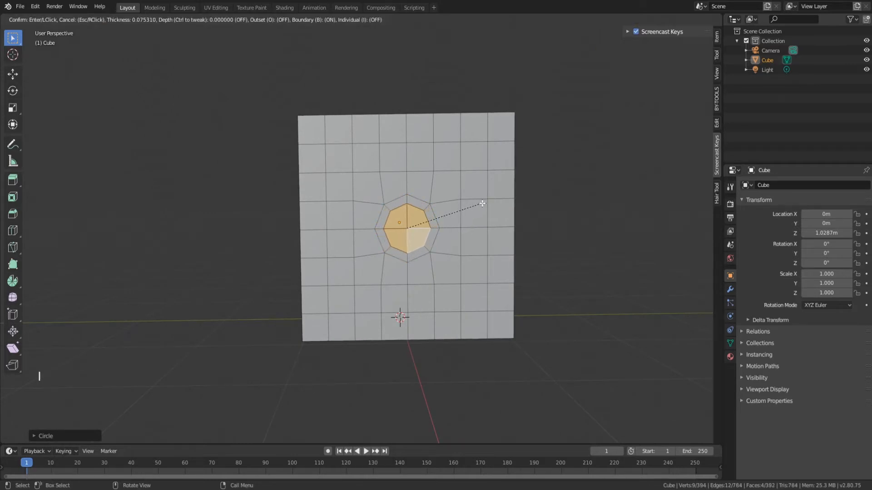
pyautogui.click(482, 203)
pyautogui.moveTo(482, 204); pyautogui.dragTo(510, 220, button='middle')
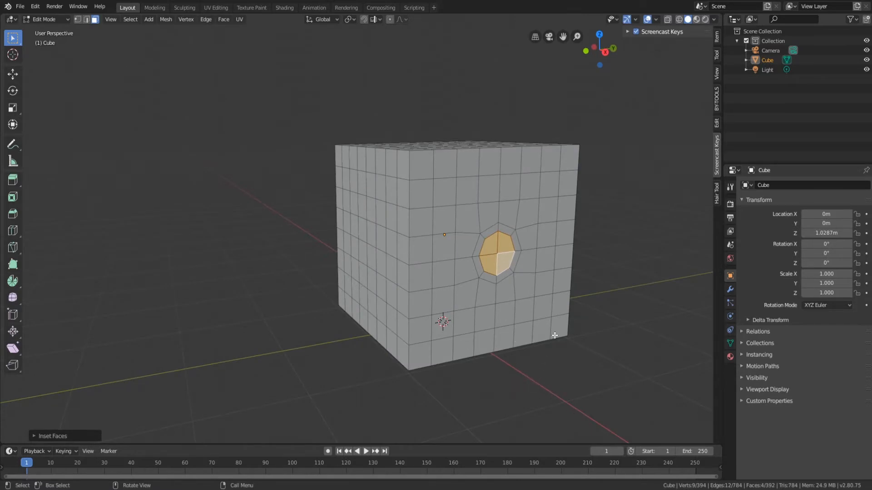
# Extrude the circular group of faces on the front side inward along the global X axis by about 0.14 m.
pyautogui.press('e')
pyautogui.press('x')
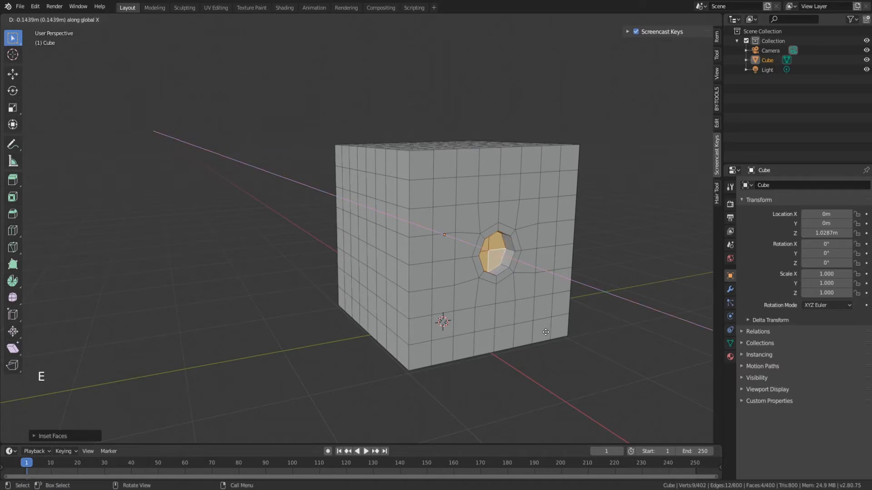
pyautogui.click(549, 335)
pyautogui.moveTo(549, 335); pyautogui.dragTo(575, 312, button='middle')
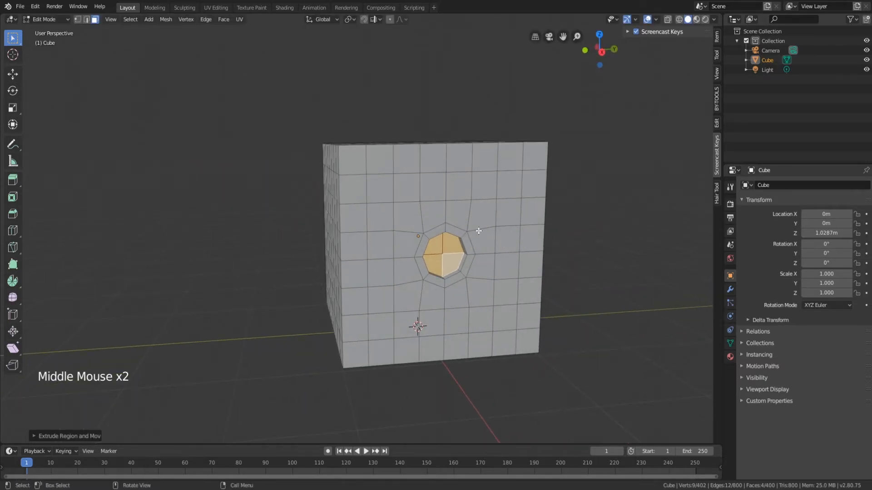
# Return to Object Mode, add a Subdivision Surface modifier to the cube and shade it smooth.
pyautogui.press('Tab')
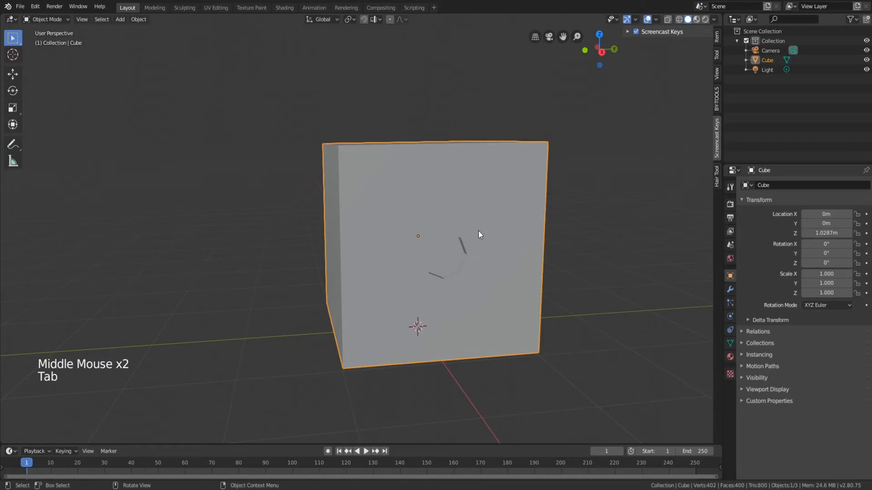
pyautogui.click(730, 290)
pyautogui.click(768, 185)
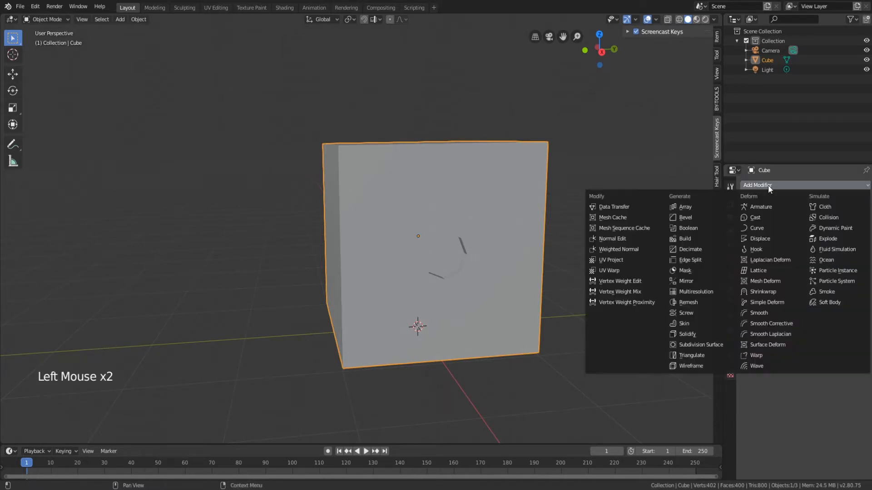
pyautogui.click(712, 346)
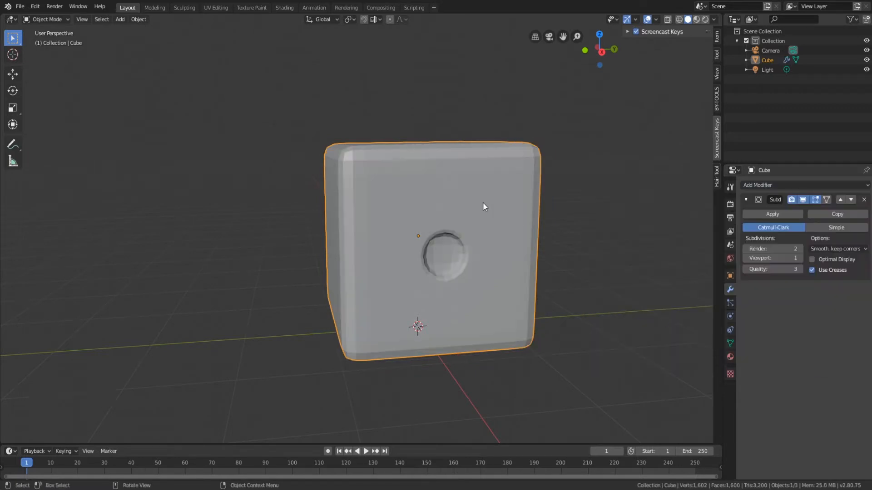
pyautogui.rightClick(488, 213)
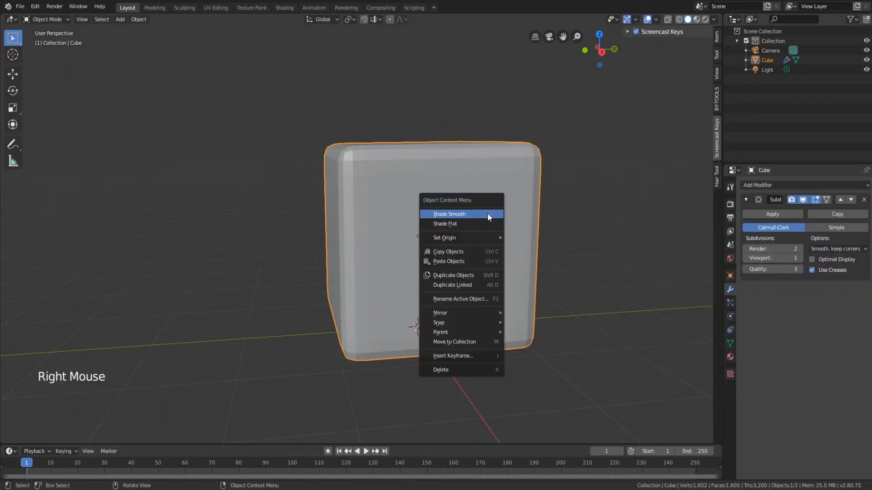
pyautogui.click(487, 213)
# Set the Subdivision Surface modifier's viewport subdivisions to 2.
pyautogui.press('Tab')
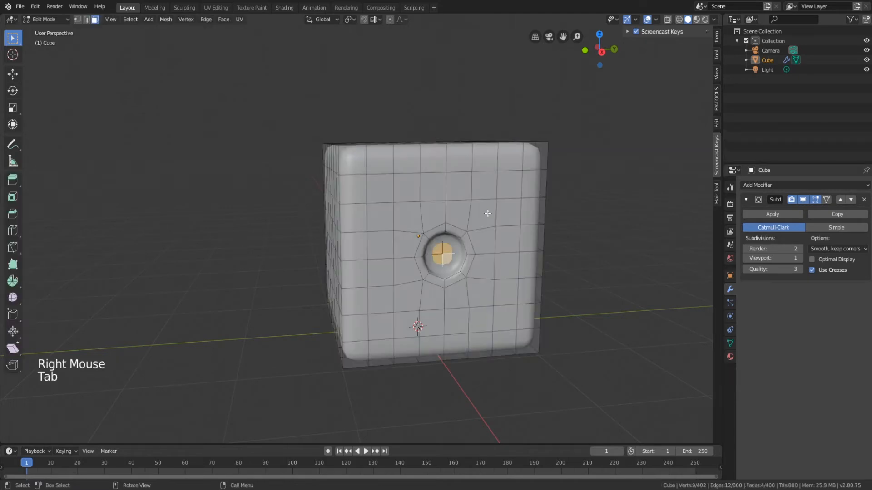
pyautogui.scroll(2, 486, 218)
pyautogui.moveTo(495, 237); pyautogui.dragTo(516, 249, button='middle')
pyautogui.scroll(-1, 528, 251)
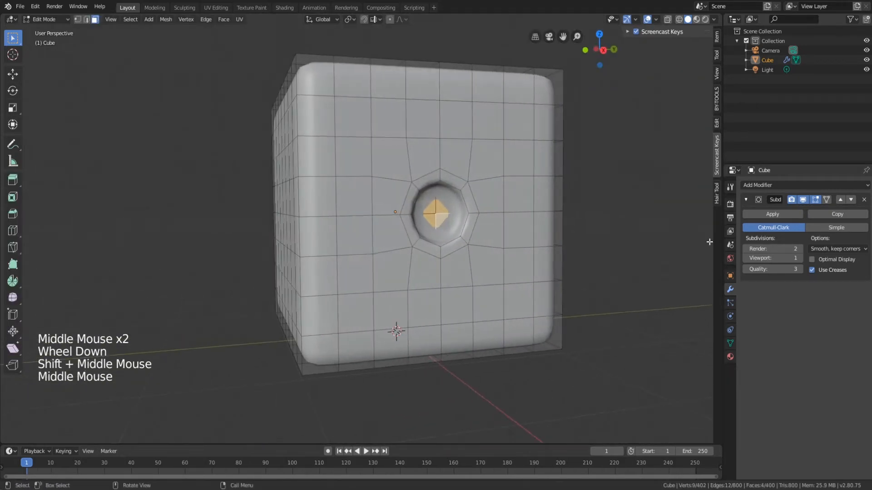
pyautogui.click(800, 258)
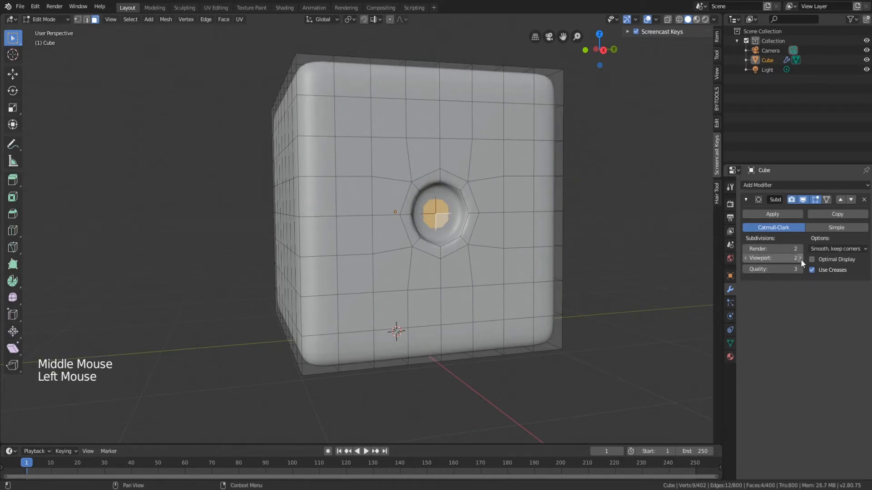
pyautogui.press('Tab')
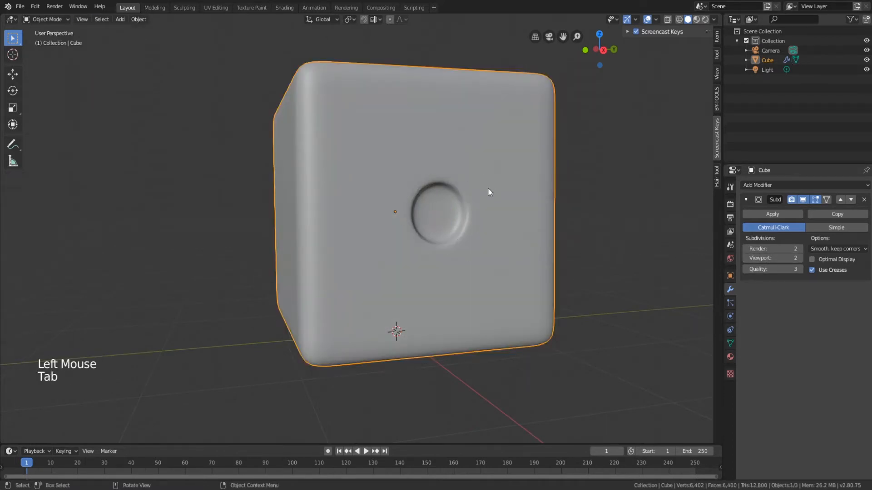
# In Edit Mode, select a two-by-two block of faces near the front-left corner of the cube's top side.
pyautogui.press('Tab')
pyautogui.moveTo(478, 210); pyautogui.dragTo(397, 286, button='middle')
pyautogui.scroll(-2, 451, 276)
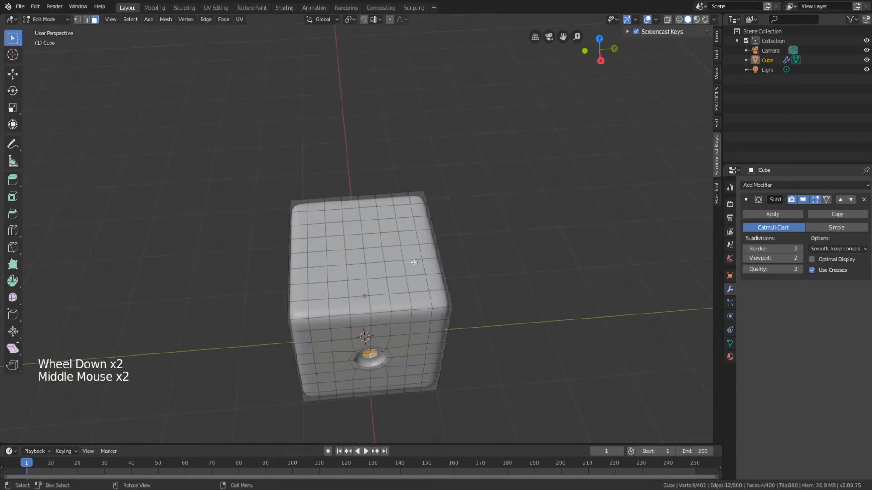
pyautogui.scroll(1, 411, 272)
pyautogui.click(331, 291)
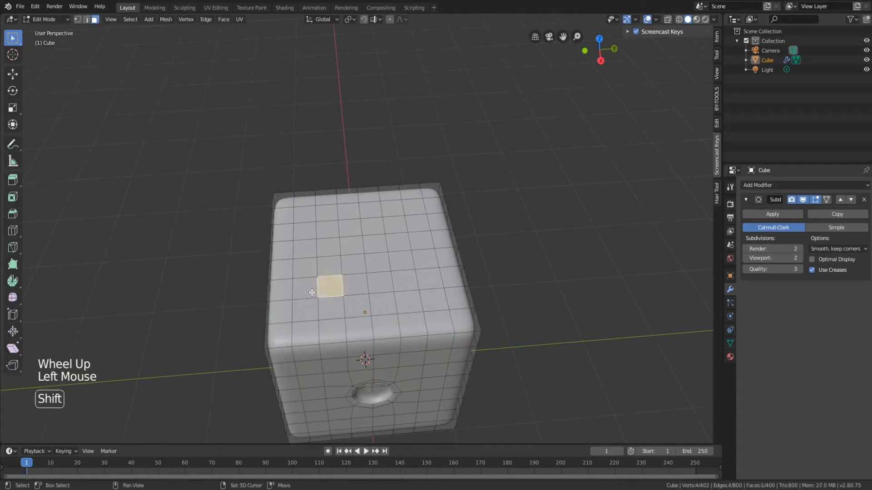
pyautogui.keyDown('shift'); pyautogui.click(304, 288); pyautogui.keyUp('shift')
pyautogui.keyDown('shift'); pyautogui.click(307, 312); pyautogui.keyUp('shift')
pyautogui.keyDown('shift'); pyautogui.click(331, 310); pyautogui.keyUp('shift')
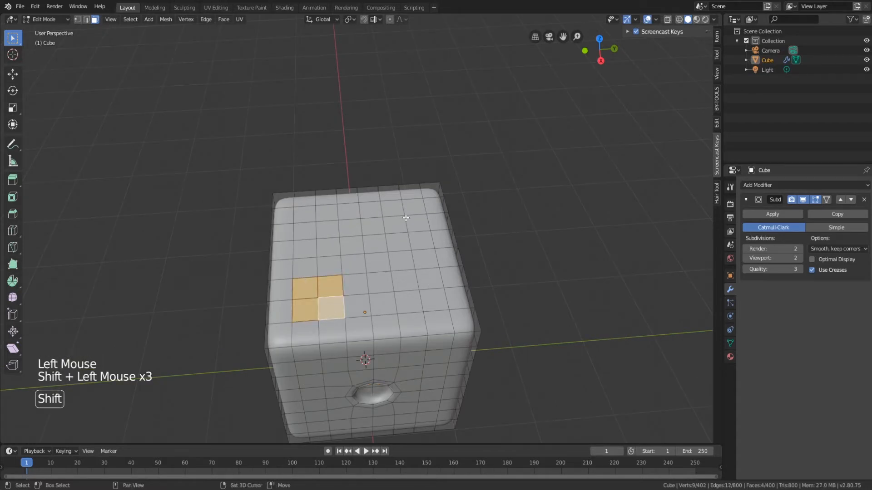
# Add a second two-by-two block of faces at the diagonally opposite corner of the top side to the selection.
pyautogui.keyDown('shift'); pyautogui.click(392, 208); pyautogui.keyUp('shift')
pyautogui.keyDown('shift'); pyautogui.click(395, 225); pyautogui.keyUp('shift')
pyautogui.keyDown('shift'); pyautogui.click(418, 224); pyautogui.keyUp('shift')
pyautogui.keyDown('shift'); pyautogui.click(413, 206); pyautogui.keyUp('shift')
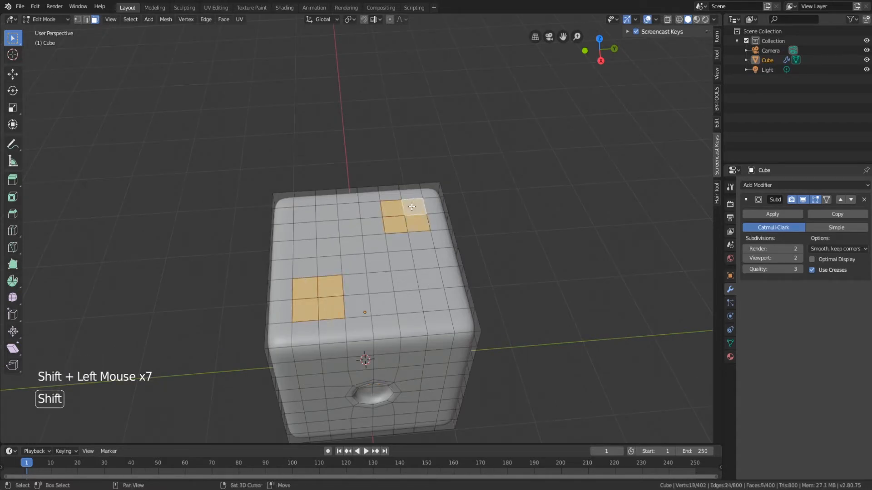
pyautogui.press('i')
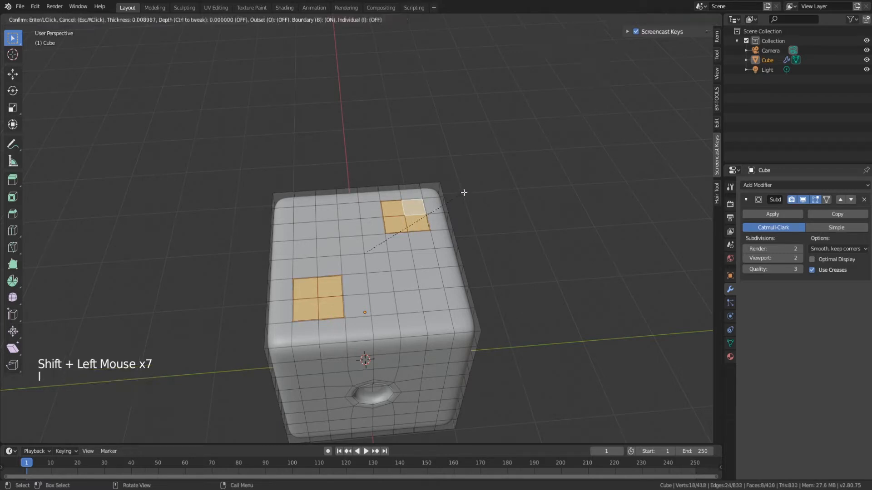
pyautogui.click(459, 198)
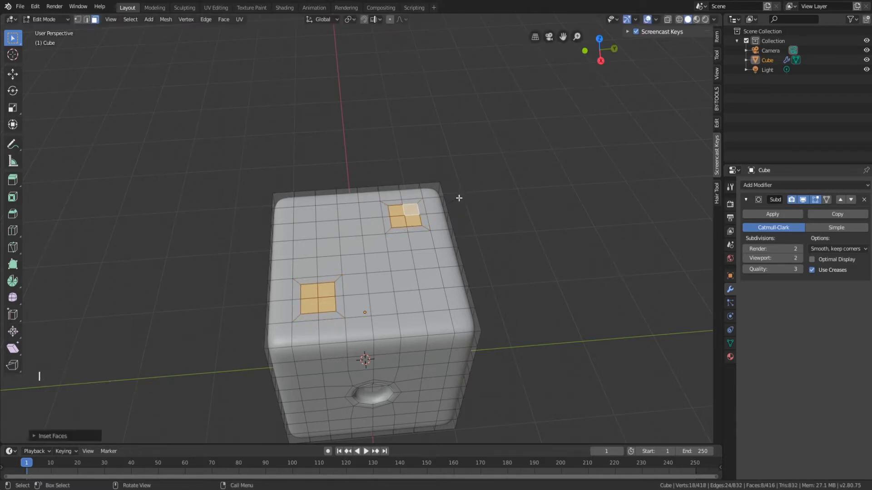
pyautogui.press('e')
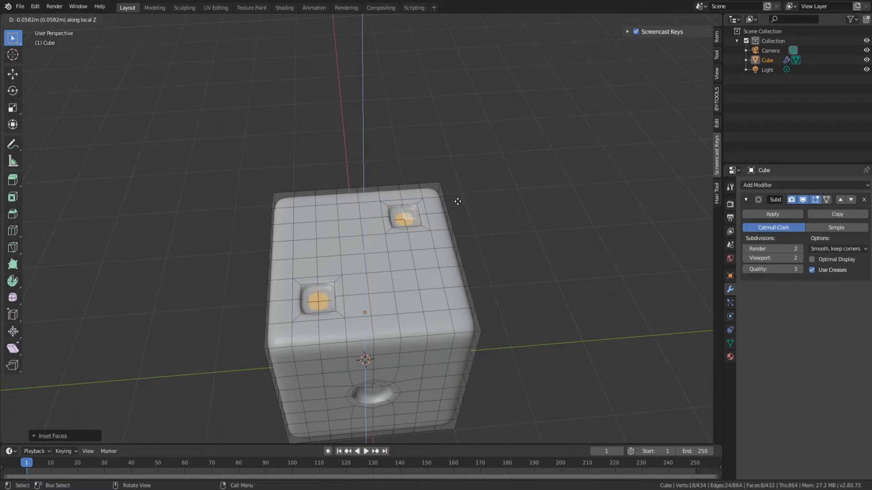
pyautogui.click(457, 201)
pyautogui.hotkey('ctrl', 'z')
pyautogui.hotkey('ctrl', 'z')
pyautogui.hotkey('ctrl', 'z')
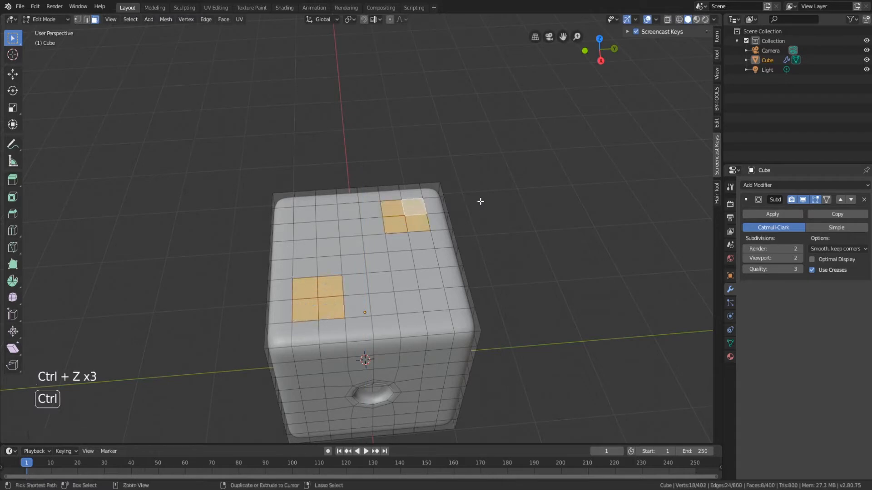
# Apply LoopTools Circle to the two selected blocks of faces on the top side.
pyautogui.rightClick(411, 224)
pyautogui.moveTo(409, 222)
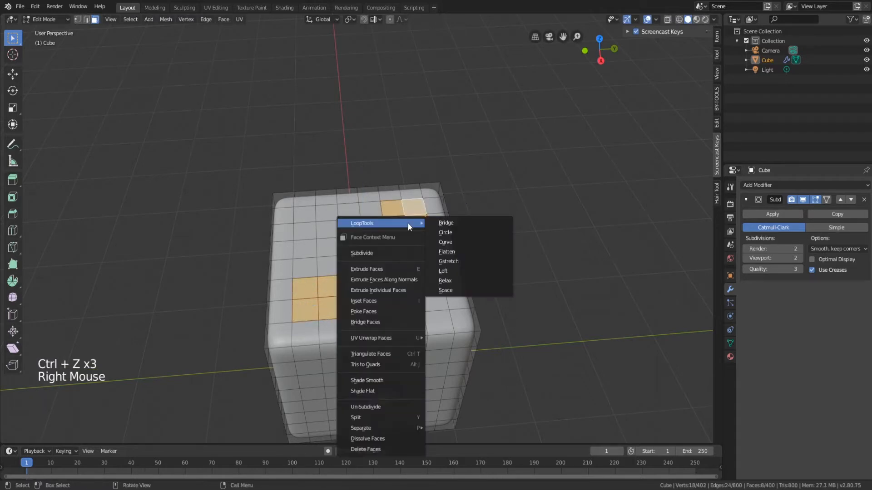
pyautogui.click(441, 229)
# Inset both circular face groups by a thickness of about 0.08 and extrude them down into the cube.
pyautogui.press('i')
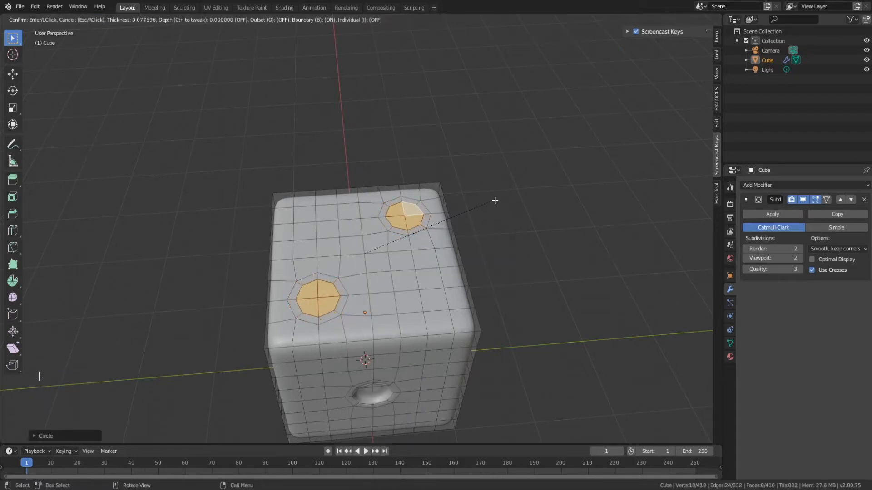
pyautogui.click(494, 200)
pyautogui.press('e')
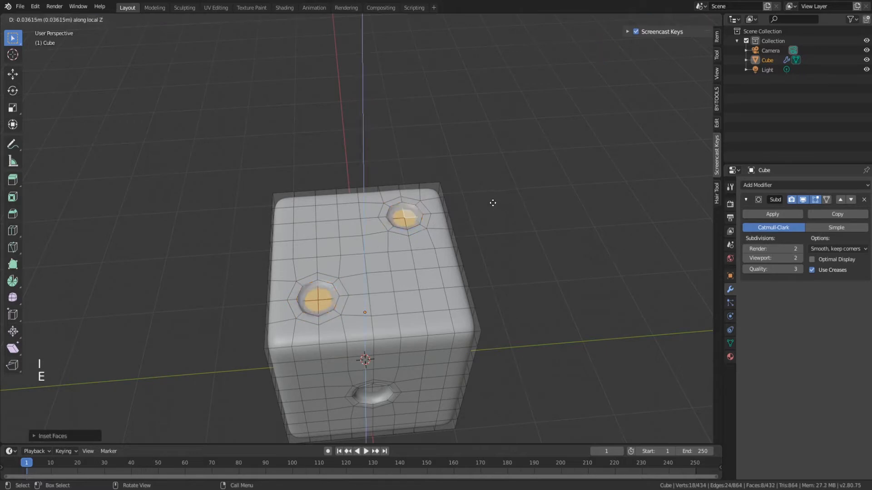
pyautogui.click(492, 205)
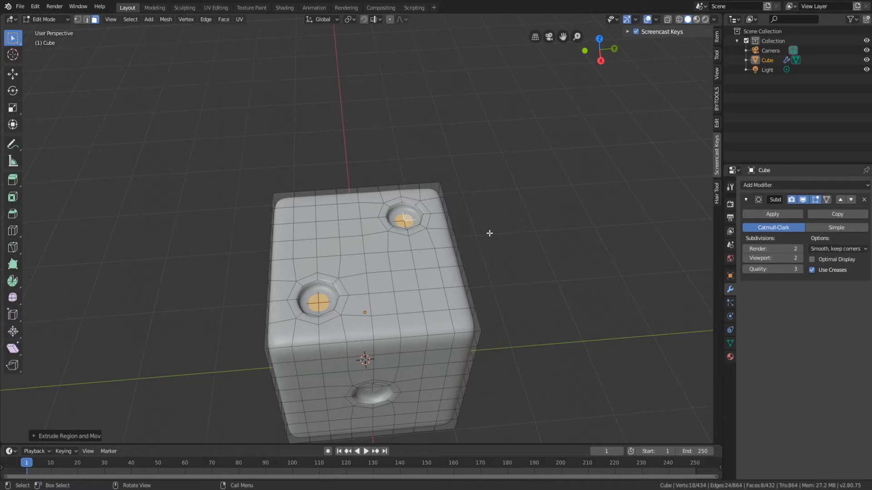
pyautogui.moveTo(489, 233); pyautogui.dragTo(491, 218, button='middle')
pyautogui.scroll(2, 490, 218)
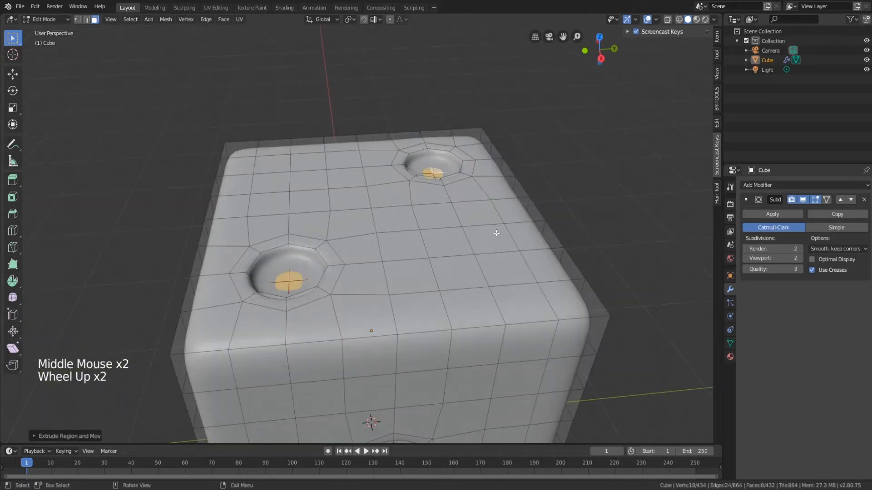
pyautogui.press('Tab')
pyautogui.scroll(-2, 497, 225)
pyautogui.moveTo(498, 219); pyautogui.dragTo(489, 176, button='middle')
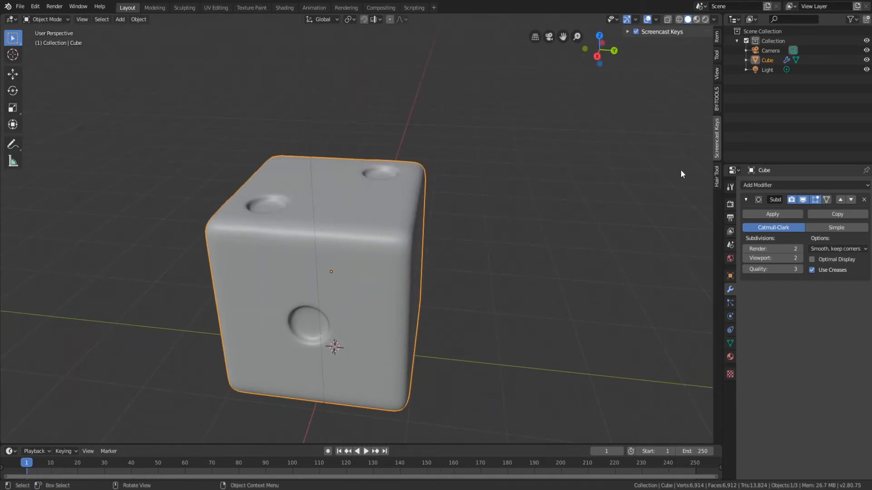
# Split the Properties area horizontally and change its lower part to an Image Editor.
pyautogui.moveTo(723, 167); pyautogui.dragTo(724, 318)
pyautogui.click(733, 324)
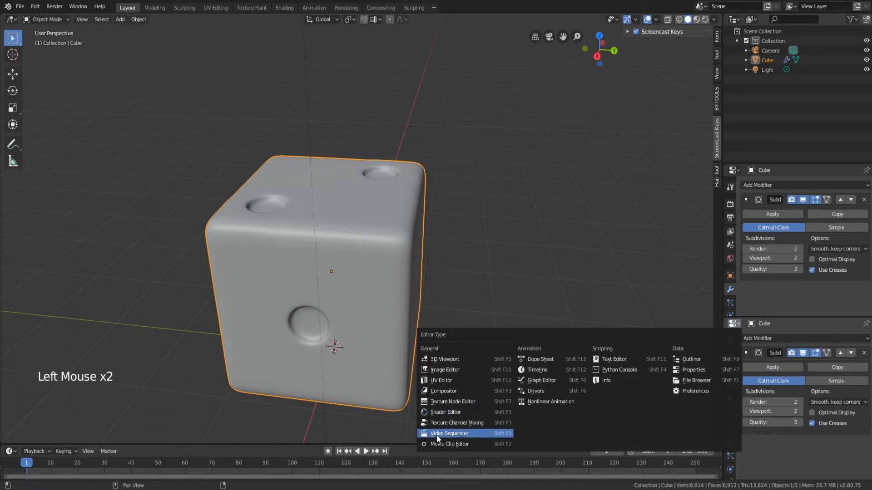
pyautogui.click(443, 372)
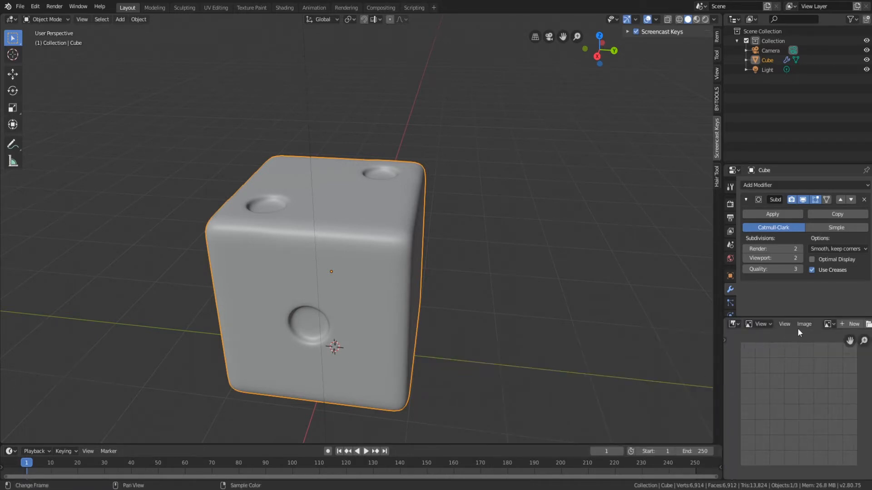
# Open the dice reference image download.png from the Desktop folder in the Image Editor.
pyautogui.moveTo(824, 323); pyautogui.dragTo(783, 325, button='middle')
pyautogui.click(838, 325)
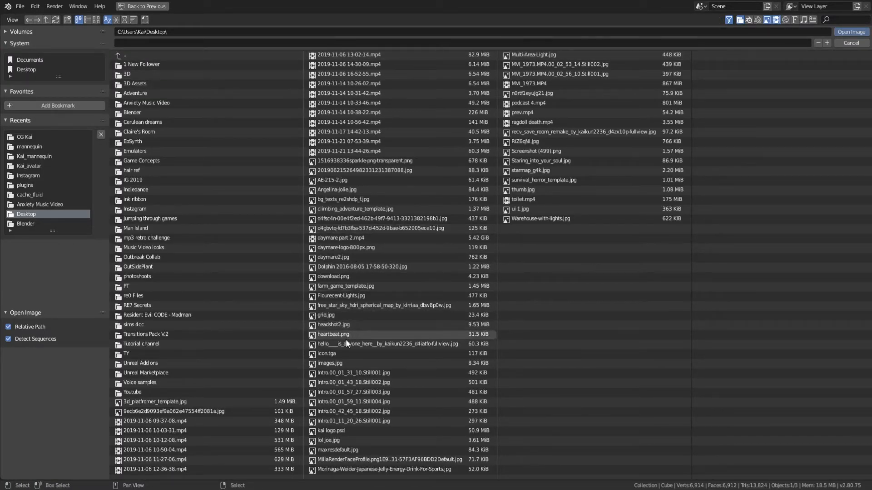
pyautogui.doubleClick(333, 277)
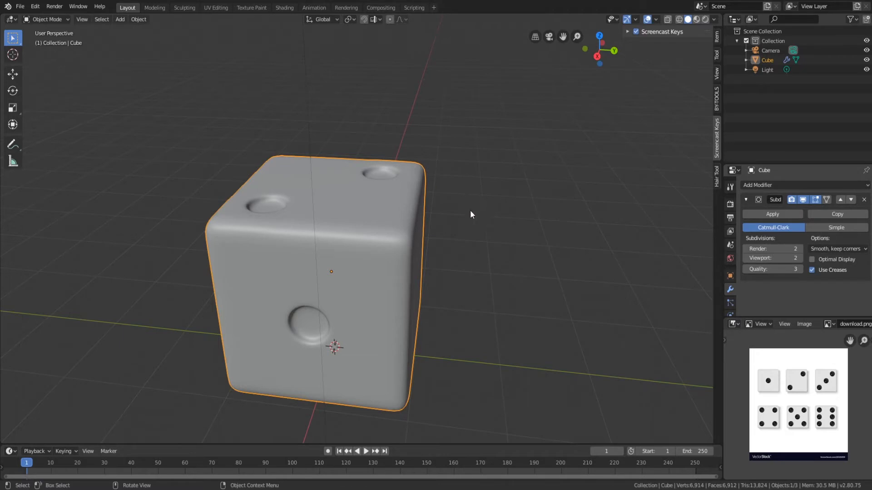
# In Edit Mode, select a two-by-two block of faces near the upper-right corner of the side opposite the single recess.
pyautogui.moveTo(470, 214); pyautogui.dragTo(432, 228, button='middle')
pyautogui.scroll(2, 432, 227)
pyautogui.press('Tab')
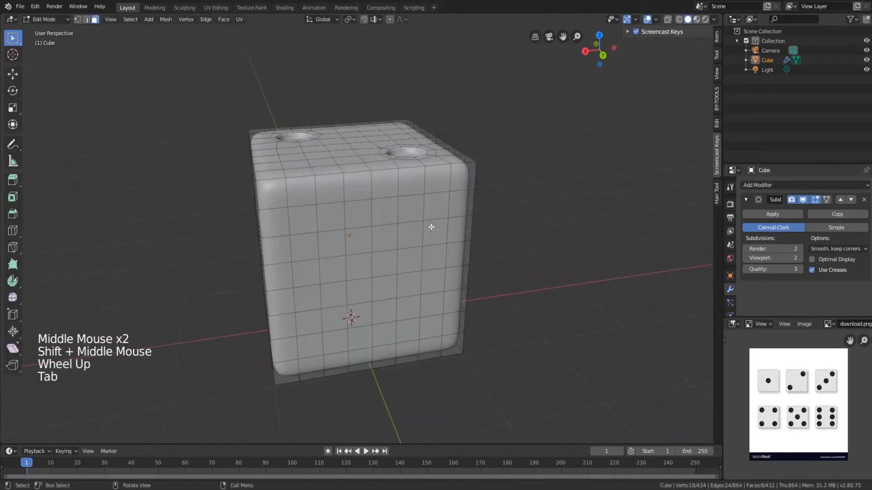
pyautogui.moveTo(412, 188); pyautogui.dragTo(363, 199, button='middle')
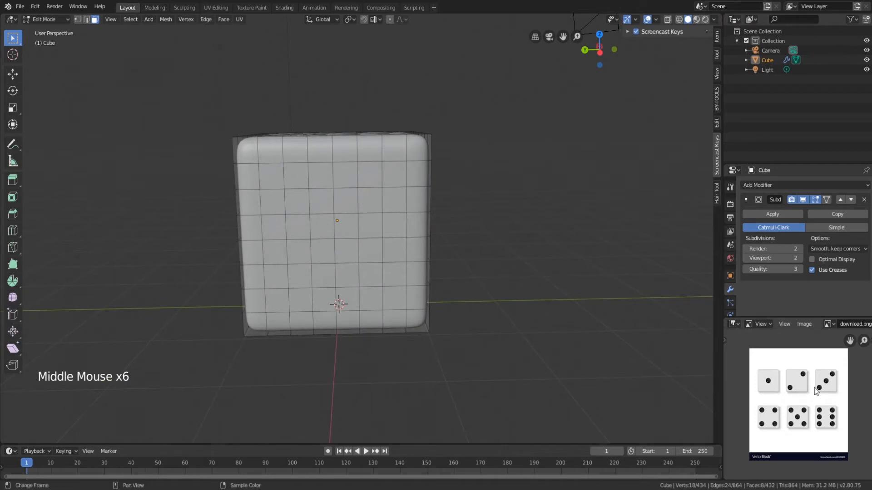
pyautogui.click(396, 174)
pyautogui.keyDown('shift'); pyautogui.click(369, 174); pyautogui.keyUp('shift')
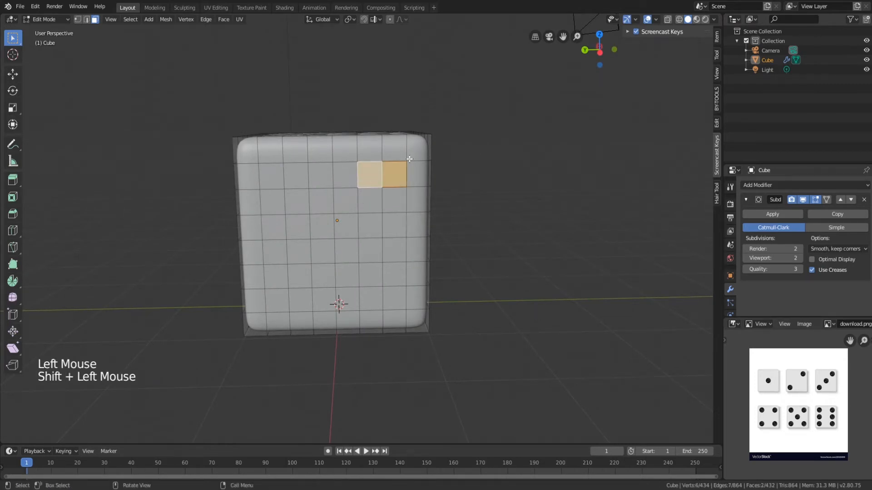
pyautogui.keyDown('shift'); pyautogui.click(395, 204); pyautogui.keyUp('shift')
pyautogui.keyDown('shift'); pyautogui.click(369, 201); pyautogui.keyUp('shift')
# Add two-by-two blocks of faces at the centre and near the lower-left corner of this side to the selection.
pyautogui.keyDown('shift'); pyautogui.click(341, 230); pyautogui.keyUp('shift')
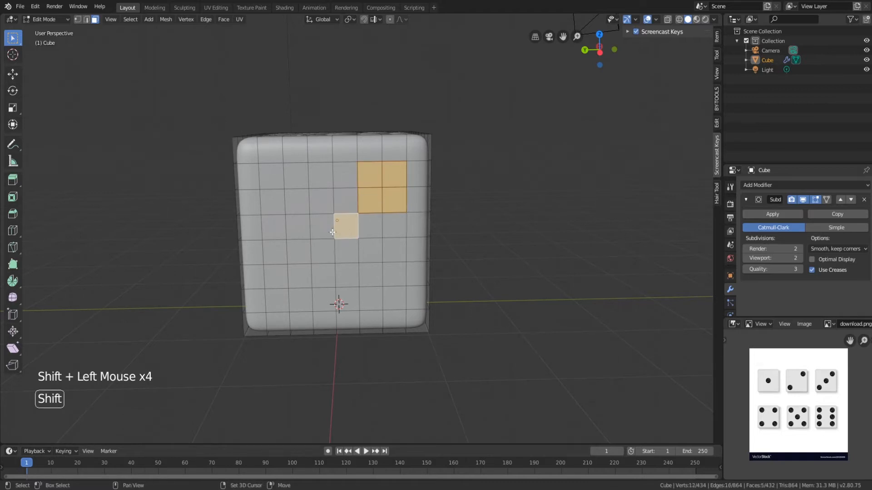
pyautogui.scroll(1, 333, 232)
pyautogui.keyDown('shift'); pyautogui.click(313, 222); pyautogui.keyUp('shift')
pyautogui.keyDown('shift'); pyautogui.click(313, 254); pyautogui.keyUp('shift')
pyautogui.keyDown('shift'); pyautogui.click(350, 262); pyautogui.keyUp('shift')
pyautogui.keyDown('shift'); pyautogui.click(287, 290); pyautogui.keyUp('shift')
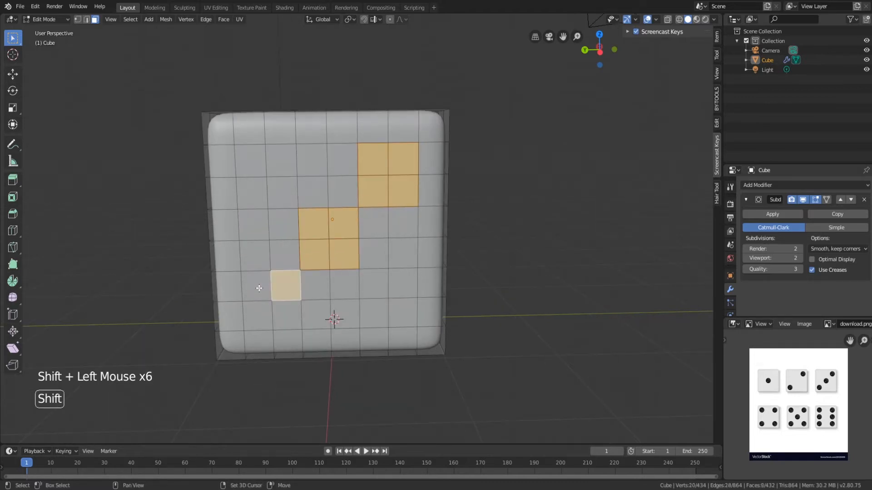
pyautogui.keyDown('shift'); pyautogui.click(257, 285); pyautogui.keyUp('shift')
pyautogui.keyDown('shift'); pyautogui.click(257, 315); pyautogui.keyUp('shift')
pyautogui.keyDown('shift'); pyautogui.click(291, 311); pyautogui.keyUp('shift')
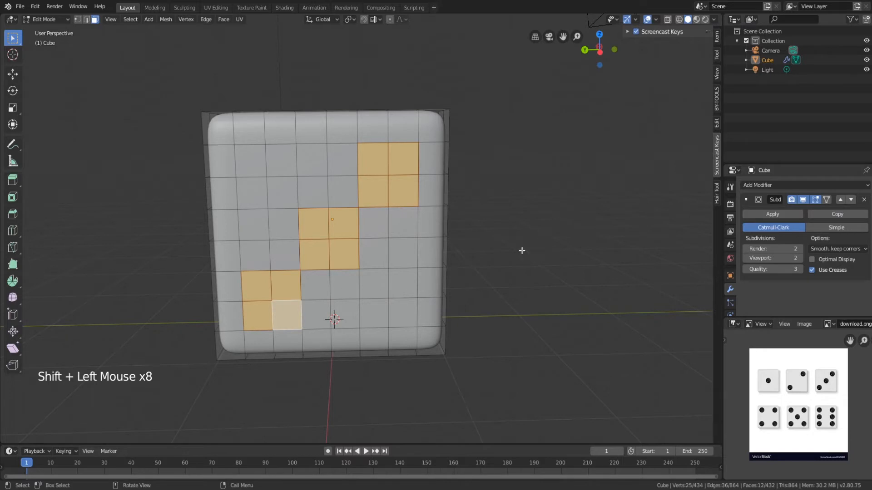
# Inset the three selected two-by-two face blocks and round them with LoopTools Circle.
pyautogui.press('i')
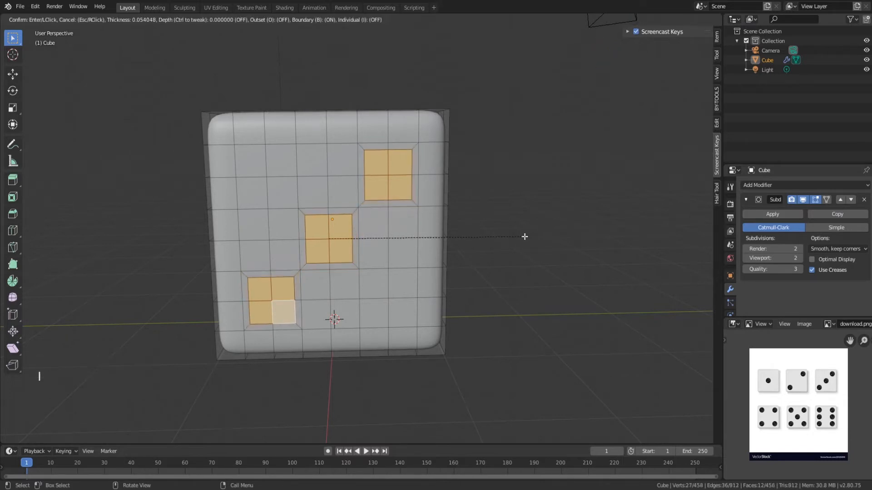
pyautogui.click(525, 236)
pyautogui.rightClick(327, 236)
pyautogui.moveTo(328, 236)
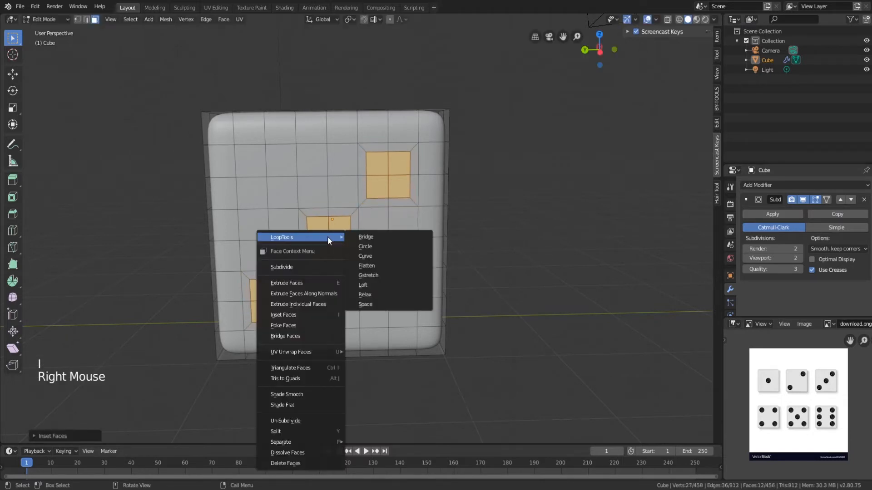
pyautogui.click(367, 238)
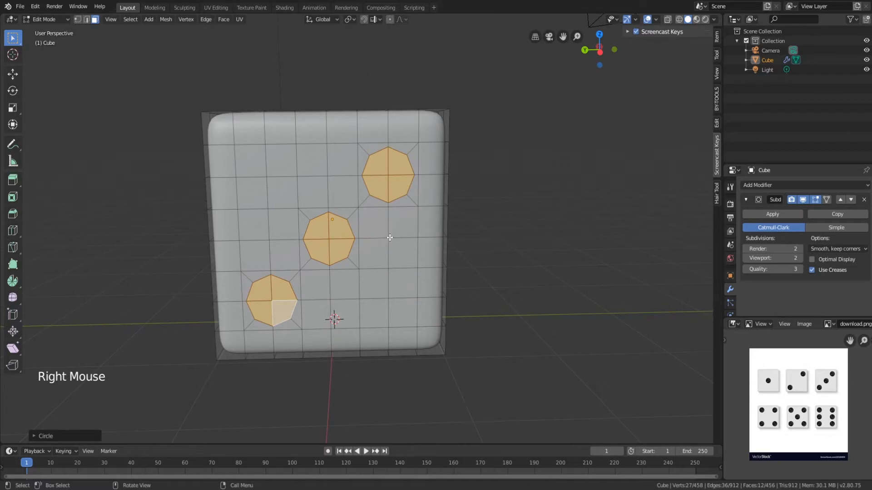
# Try recessing the three circles by extruding them inward twice, the second time about 0.16 m, undoing each attempt.
pyautogui.press('e')
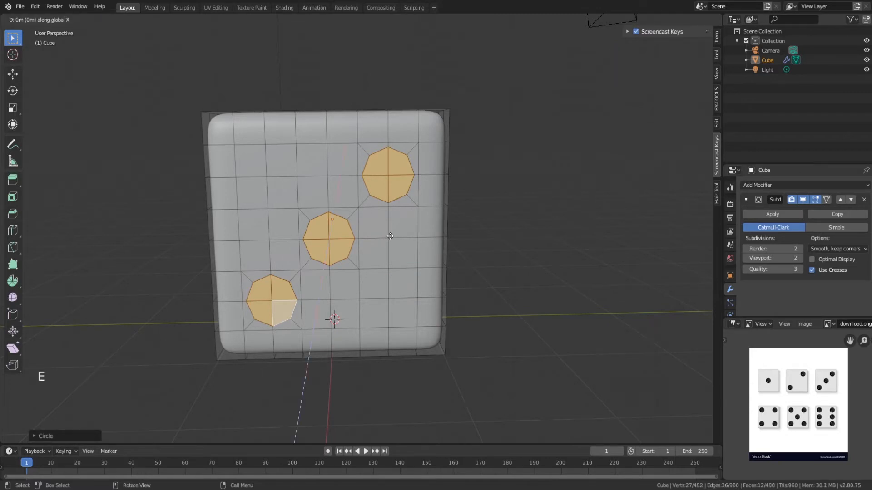
pyautogui.click(390, 232)
pyautogui.press('Tab')
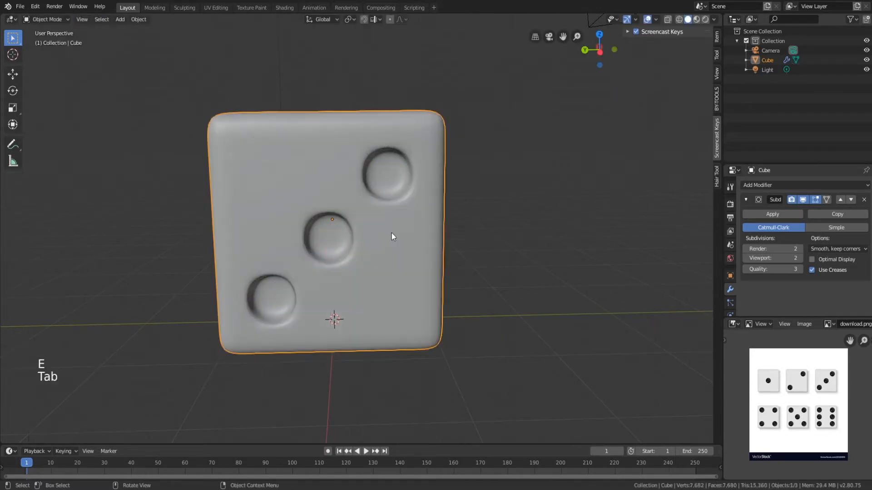
pyautogui.moveTo(493, 240); pyautogui.dragTo(442, 253, button='middle')
pyautogui.hotkey('ctrl', 'z')
pyautogui.hotkey('ctrl', 'z')
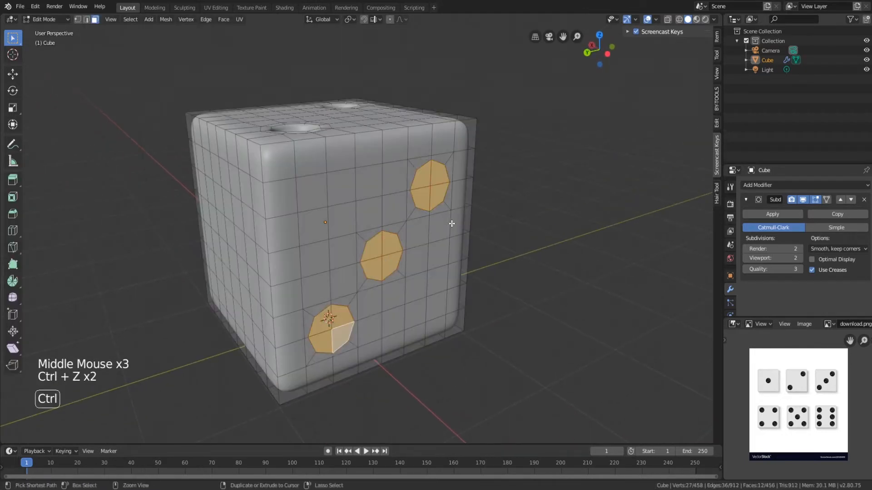
pyautogui.moveTo(451, 222); pyautogui.dragTo(432, 220, button='middle')
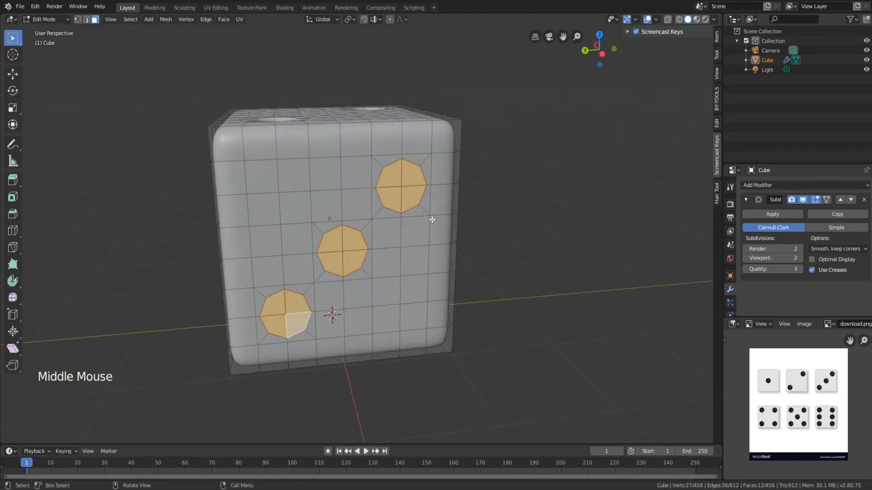
pyautogui.press('e')
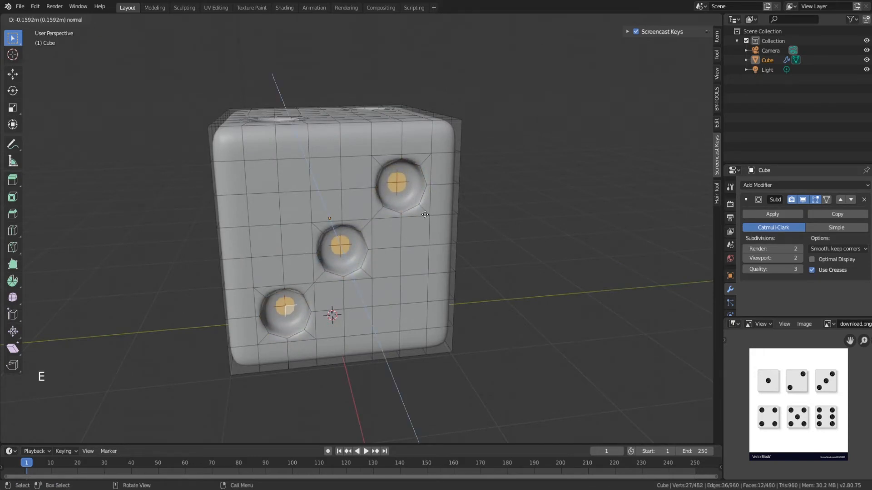
pyautogui.click(424, 214)
pyautogui.moveTo(438, 218); pyautogui.dragTo(502, 214, button='middle')
pyautogui.hotkey('ctrl', 'z')
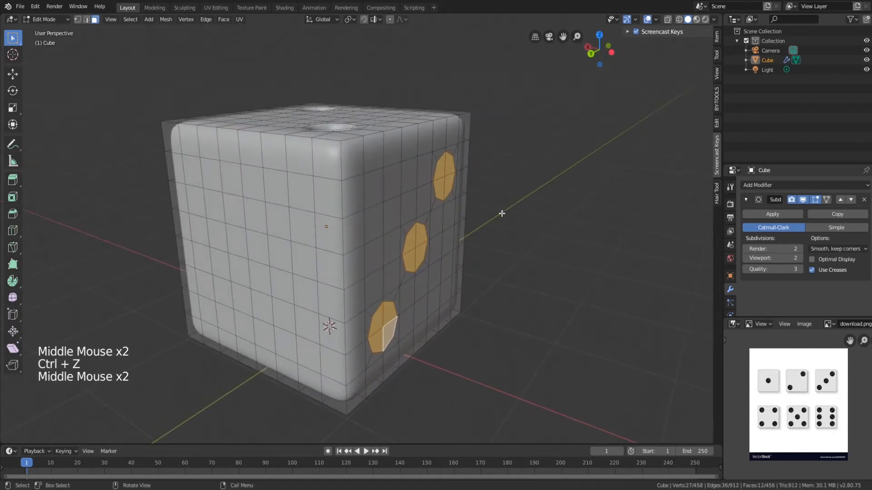
# Extrude the three circles inward about 0.066 m along X to form recessed pips.
pyautogui.press('e')
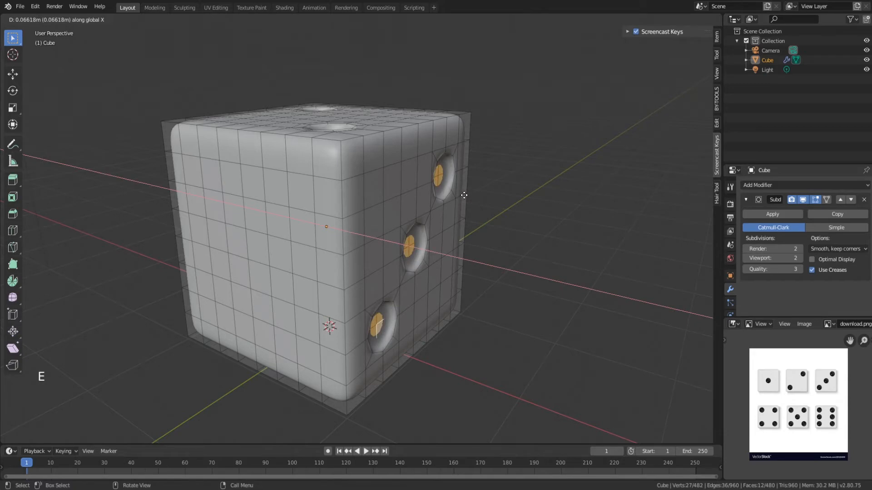
pyautogui.click(464, 195)
# On the cube's blank underside, select two-by-two face blocks near the upper-right and lower-right corners.
pyautogui.moveTo(487, 202); pyautogui.dragTo(397, 226, button='middle')
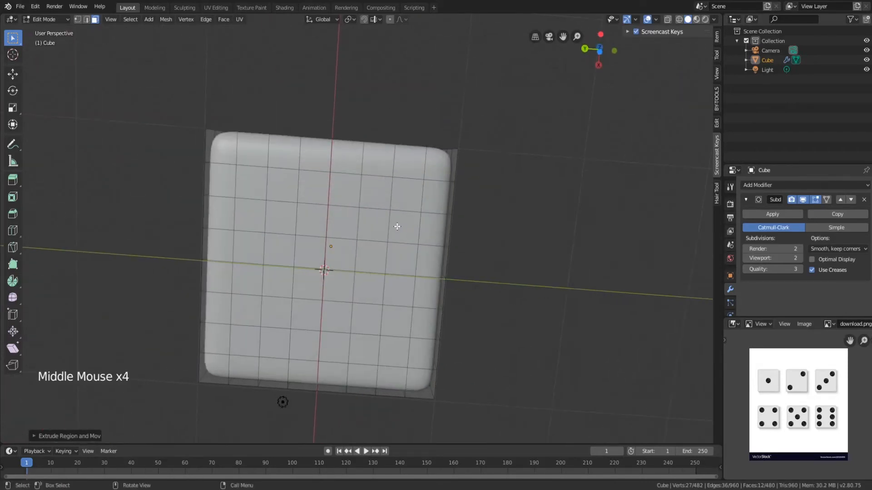
pyautogui.click(408, 194)
pyautogui.keyDown('shift'); pyautogui.click(376, 193); pyautogui.keyUp('shift')
pyautogui.keyDown('shift'); pyautogui.click(374, 226); pyautogui.keyUp('shift')
pyautogui.keyDown('shift'); pyautogui.click(404, 226); pyautogui.keyUp('shift')
pyautogui.keyDown('shift'); pyautogui.click(397, 321); pyautogui.keyUp('shift')
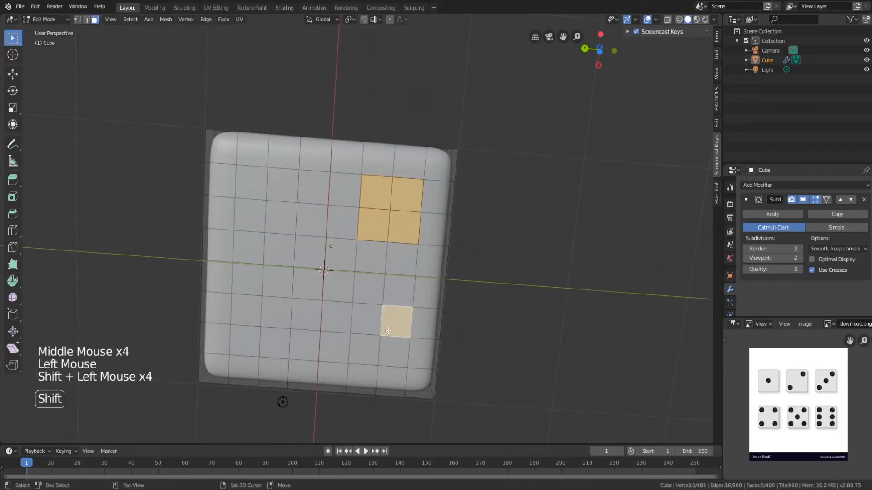
pyautogui.keyDown('shift'); pyautogui.click(367, 319); pyautogui.keyUp('shift')
pyautogui.keyDown('shift'); pyautogui.click(365, 351); pyautogui.keyUp('shift')
pyautogui.keyDown('shift'); pyautogui.click(394, 353); pyautogui.keyUp('shift')
# Add two-by-two face blocks near the lower-left and upper-left corners of the underside to the selection.
pyautogui.keyDown('shift'); pyautogui.click(275, 343); pyautogui.keyUp('shift')
pyautogui.keyDown('shift'); pyautogui.click(276, 312); pyautogui.keyUp('shift')
pyautogui.keyDown('shift'); pyautogui.click(246, 310); pyautogui.keyUp('shift')
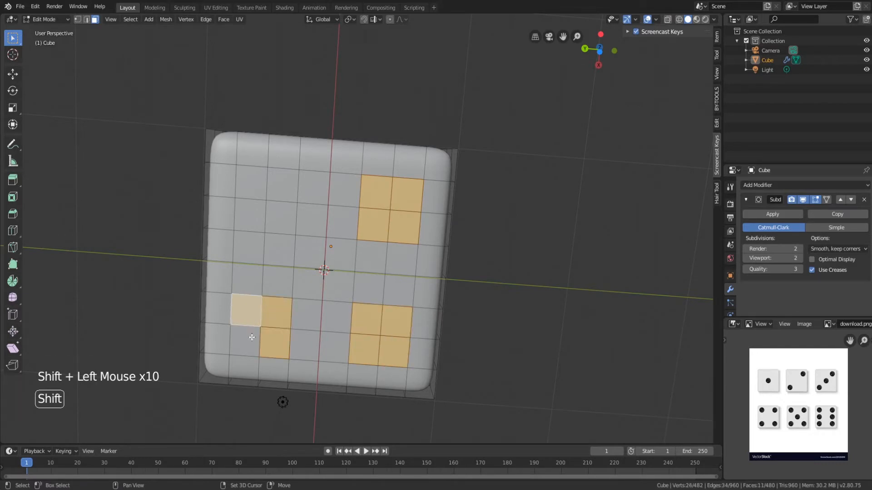
pyautogui.keyDown('shift'); pyautogui.click(245, 341); pyautogui.keyUp('shift')
pyautogui.keyDown('shift'); pyautogui.click(250, 215); pyautogui.keyUp('shift')
pyautogui.keyDown('shift'); pyautogui.click(250, 182); pyautogui.keyUp('shift')
pyautogui.keyDown('shift'); pyautogui.click(282, 185); pyautogui.keyUp('shift')
pyautogui.keyDown('shift'); pyautogui.click(282, 217); pyautogui.keyUp('shift')
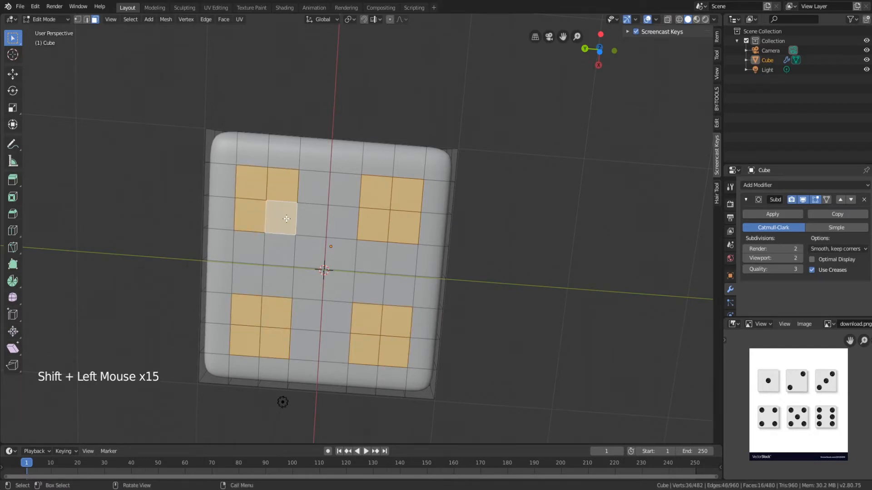
# Inset the four selected blocks by about 0.066 and round them with LoopTools Circle.
pyautogui.press('i')
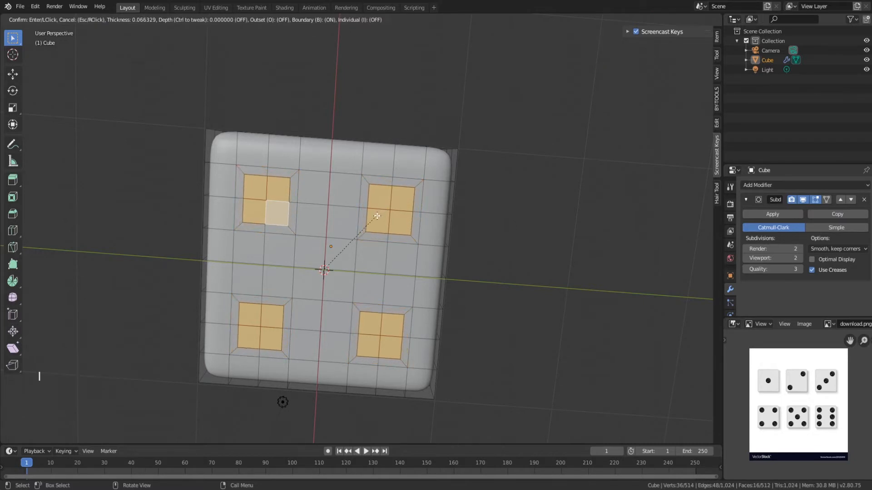
pyautogui.click(377, 216)
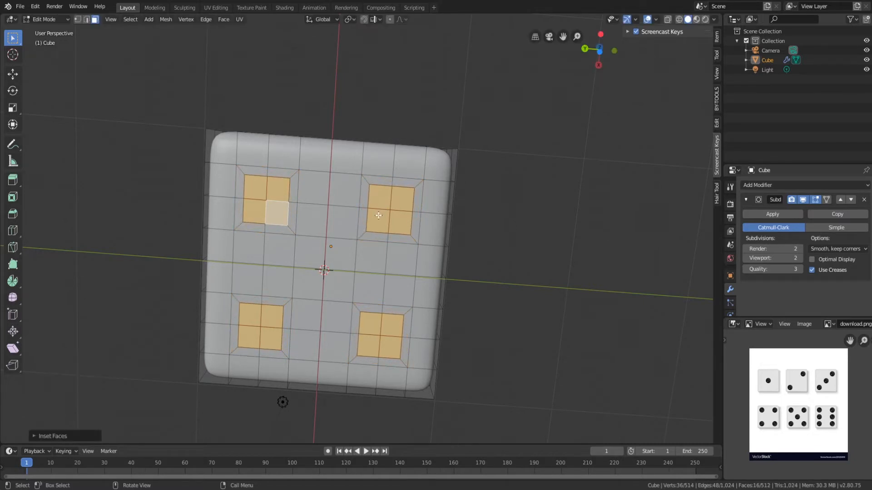
pyautogui.rightClick(379, 215)
pyautogui.click(415, 222)
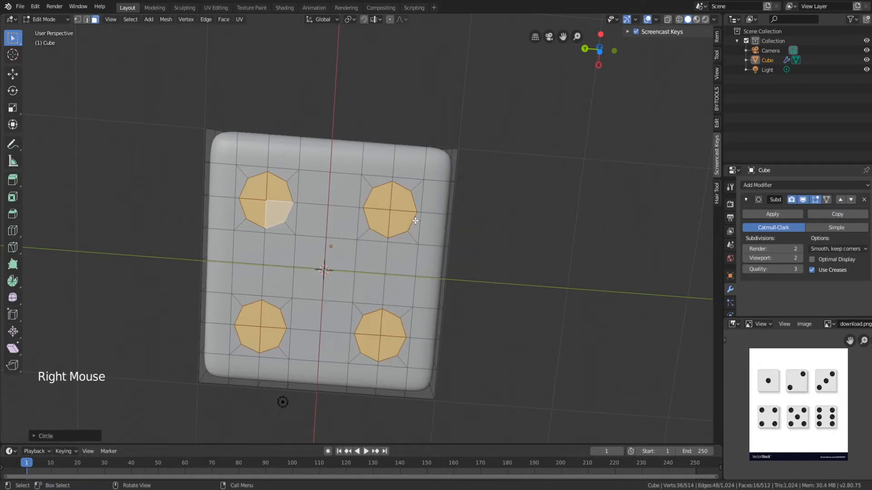
# Extrude the four circles on the underside inward and preview the die in Object Mode.
pyautogui.press('e')
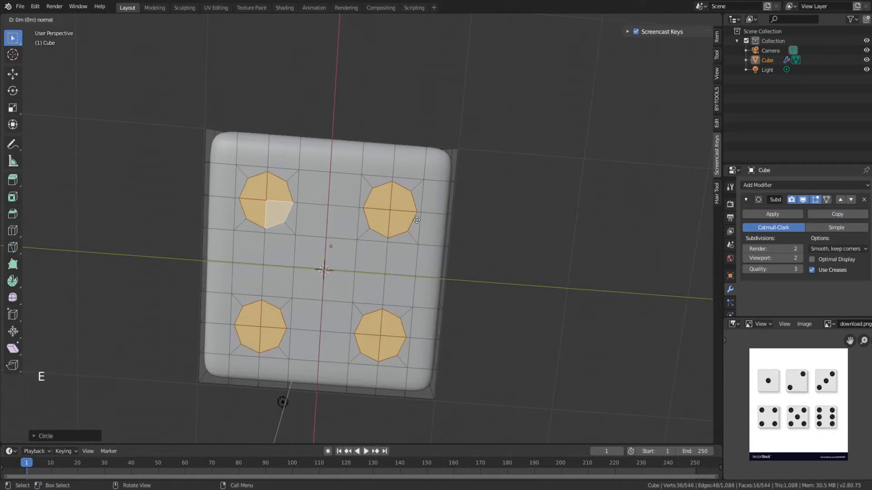
pyautogui.click(462, 224)
pyautogui.moveTo(461, 224); pyautogui.dragTo(449, 292, button='middle')
pyautogui.press('e')
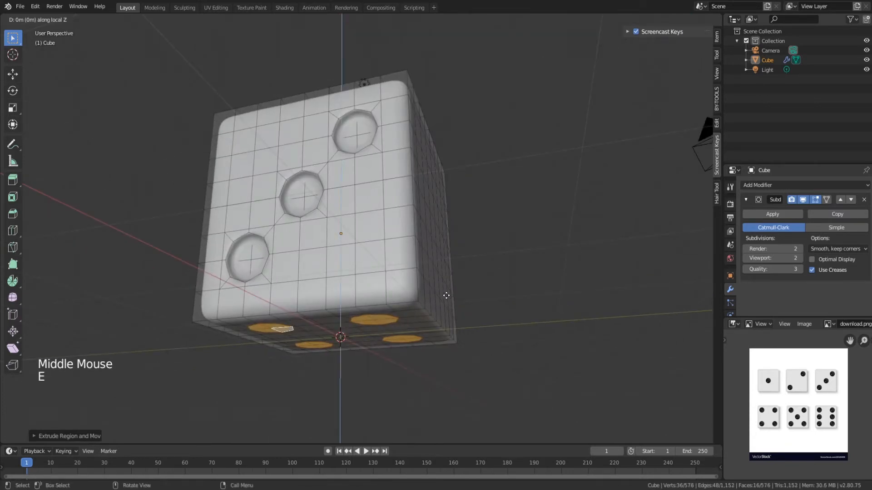
pyautogui.moveTo(446, 290); pyautogui.dragTo(463, 210, button='middle')
pyautogui.press('Tab')
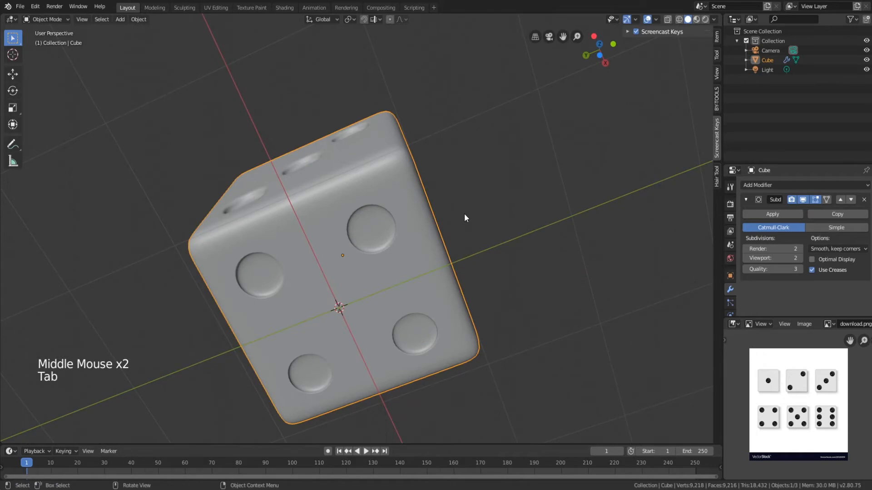
# Return to Edit Mode and move the four recessed pip floors about 0.014 m deeper along Z.
pyautogui.press('Tab')
pyautogui.hotkey('ctrl', 'z')
pyautogui.moveTo(464, 210); pyautogui.dragTo(464, 250, button='middle')
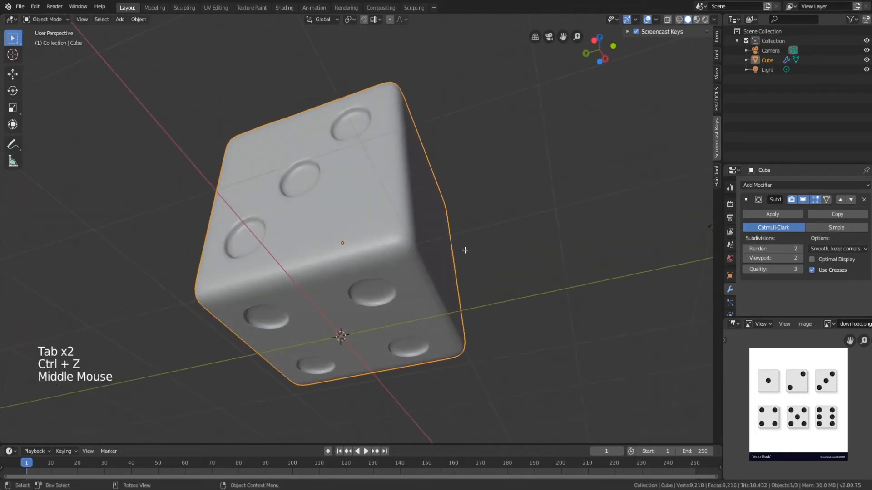
pyautogui.hotkey('ctrl', 'z')
pyautogui.press('w')
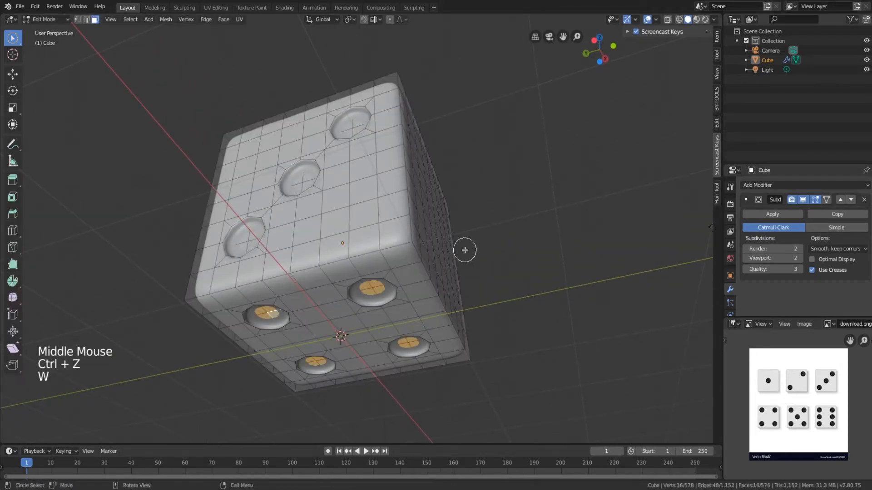
pyautogui.press('g')
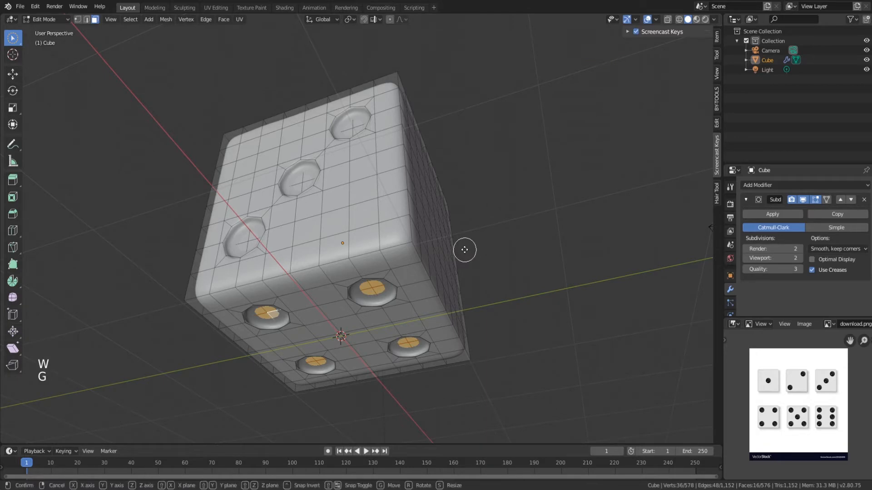
pyautogui.press('z')
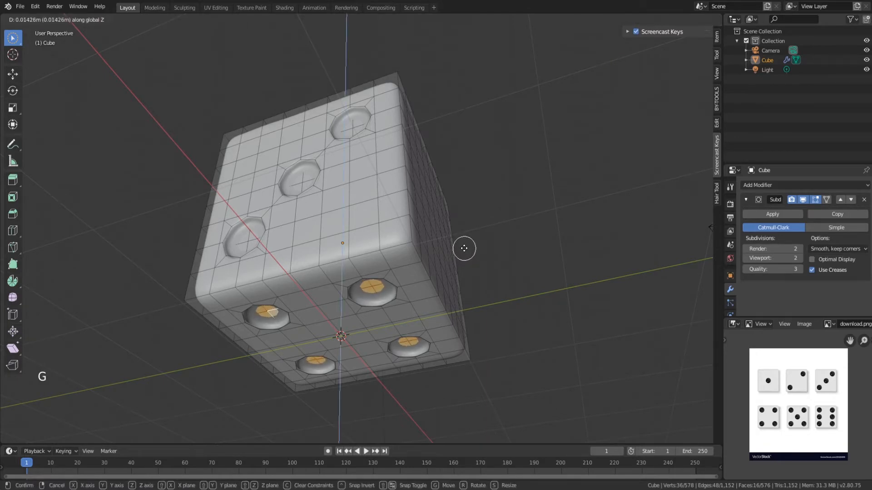
pyautogui.click(464, 249)
# Triangulate the selected pip floors and change the active selection tool from Select Circle to plain Select.
pyautogui.moveTo(463, 247); pyautogui.dragTo(348, 281, button='middle')
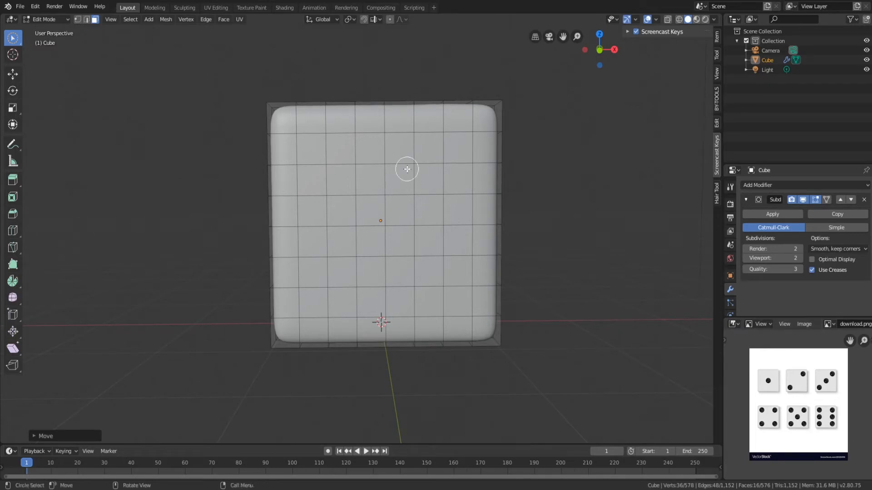
pyautogui.click(12, 42)
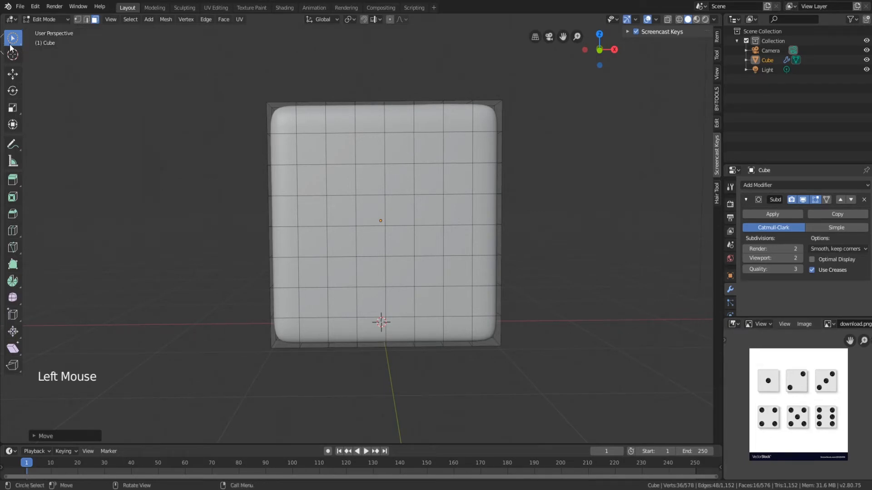
pyautogui.rightClick(72, 154)
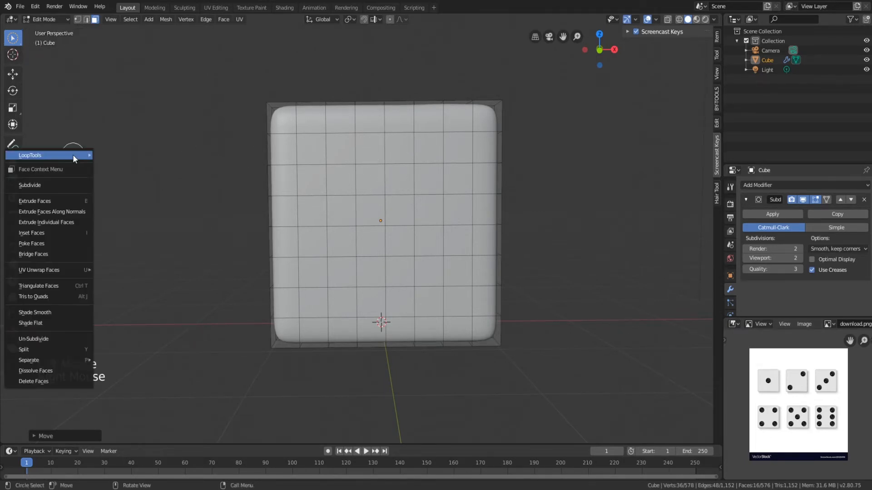
pyautogui.moveTo(72, 154)
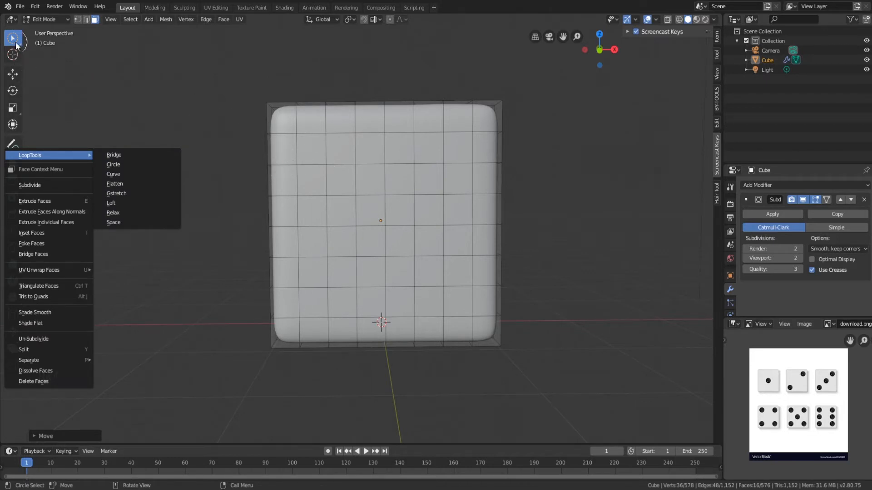
pyautogui.click(39, 286)
pyautogui.click(16, 40)
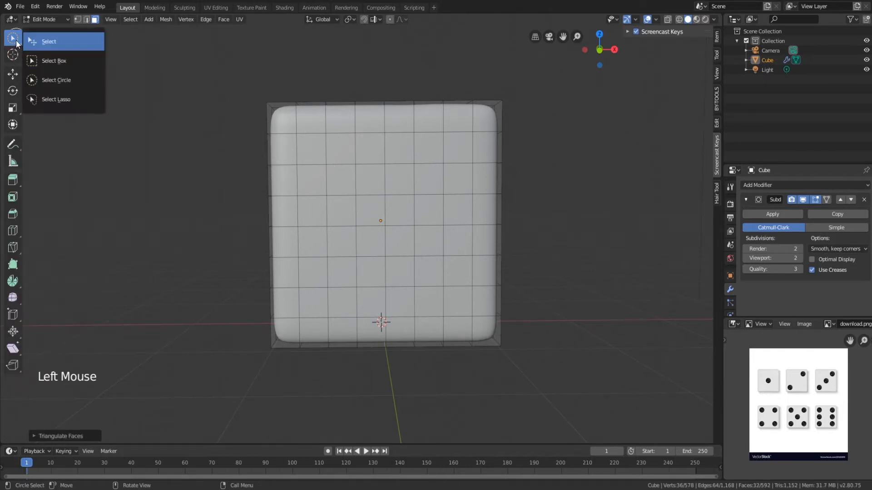
pyautogui.click(53, 42)
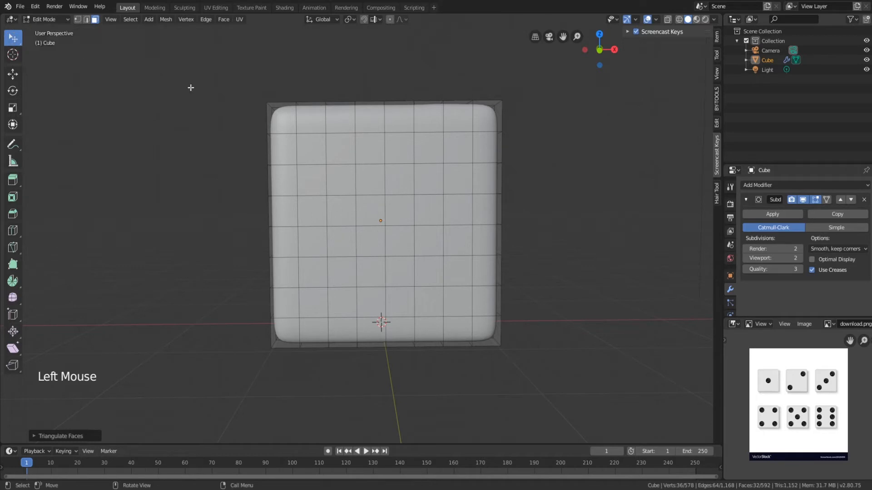
# On the cube's blank front side, select two-by-two face blocks near the upper-right corner and at the centre.
pyautogui.click(455, 160)
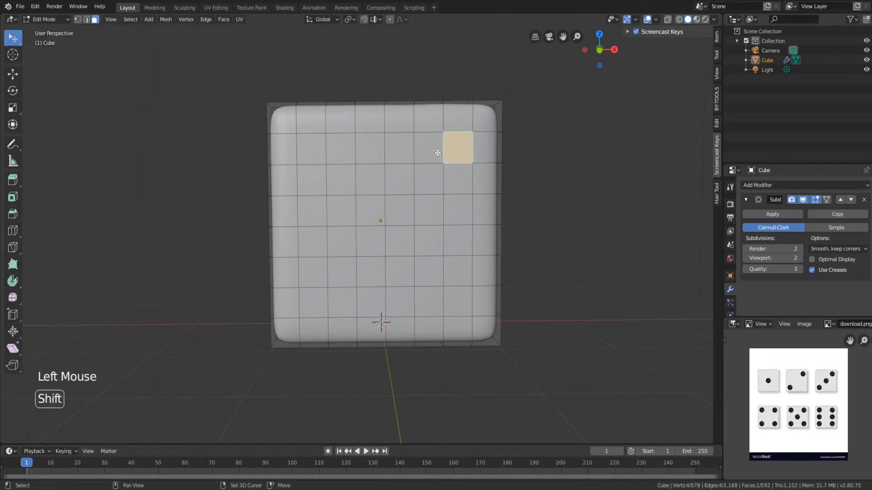
pyautogui.keyDown('shift'); pyautogui.click(428, 150); pyautogui.keyUp('shift')
pyautogui.keyDown('shift'); pyautogui.click(435, 173); pyautogui.keyUp('shift')
pyautogui.keyDown('shift'); pyautogui.click(456, 179); pyautogui.keyUp('shift')
pyautogui.keyDown('shift'); pyautogui.click(406, 213); pyautogui.keyUp('shift')
pyautogui.keyDown('shift'); pyautogui.click(370, 210); pyautogui.keyUp('shift')
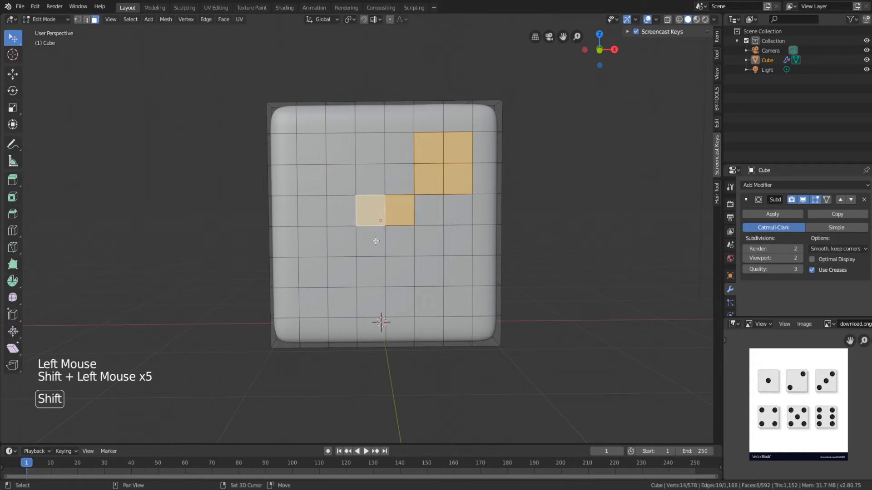
pyautogui.keyDown('shift'); pyautogui.click(370, 240); pyautogui.keyUp('shift')
pyautogui.keyDown('shift'); pyautogui.click(399, 241); pyautogui.keyUp('shift')
# Add two-by-two face blocks near the lower-right and lower-left corners of the front side to the selection.
pyautogui.keyDown('shift'); pyautogui.click(428, 271); pyautogui.keyUp('shift')
pyautogui.keyDown('shift'); pyautogui.click(457, 271); pyautogui.keyUp('shift')
pyautogui.keyDown('shift'); pyautogui.click(457, 300); pyautogui.keyUp('shift')
pyautogui.keyDown('shift'); pyautogui.click(428, 302); pyautogui.keyUp('shift')
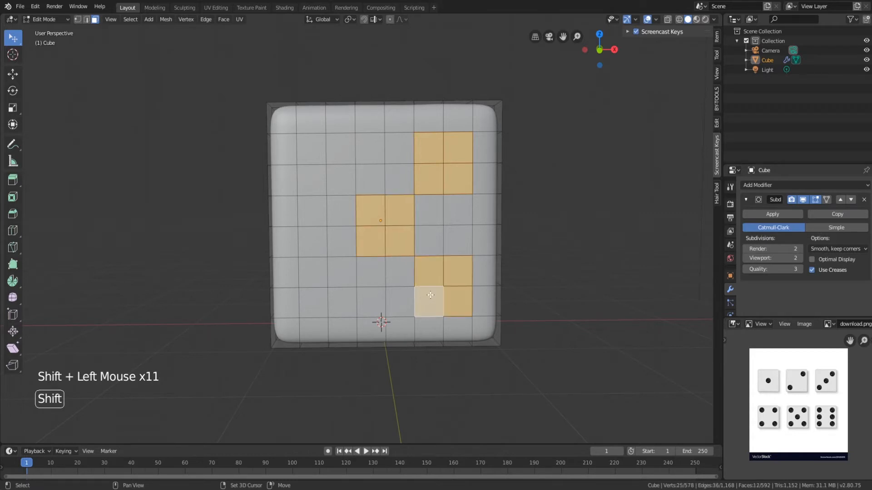
pyautogui.keyDown('shift'); pyautogui.click(342, 302); pyautogui.keyUp('shift')
pyautogui.keyDown('shift'); pyautogui.click(342, 271); pyautogui.keyUp('shift')
pyautogui.keyDown('shift'); pyautogui.click(313, 273); pyautogui.keyUp('shift')
pyautogui.keyDown('shift'); pyautogui.click(316, 297); pyautogui.keyUp('shift')
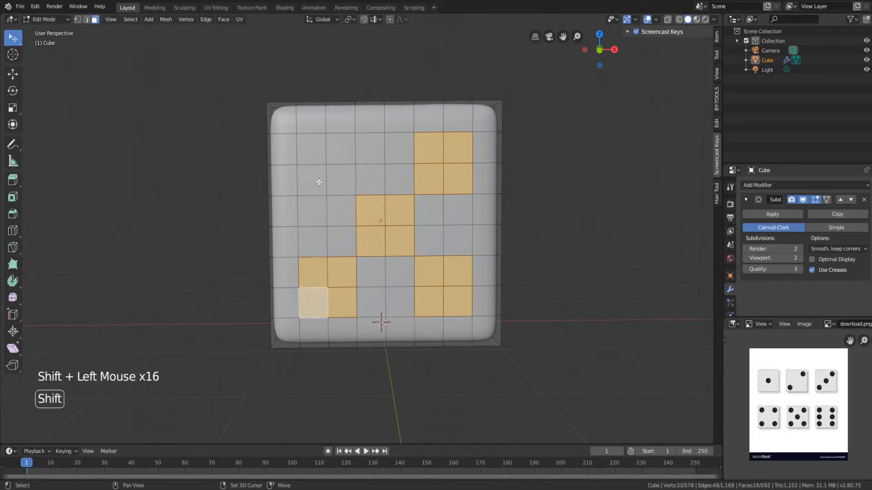
# Add a two-by-two face block near the upper-left corner of the front side to the selection.
pyautogui.keyDown('shift'); pyautogui.click(312, 179); pyautogui.keyUp('shift')
pyautogui.keyDown('shift'); pyautogui.click(312, 149); pyautogui.keyUp('shift')
pyautogui.keyDown('shift'); pyautogui.click(340, 149); pyautogui.keyUp('shift')
pyautogui.keyDown('shift'); pyautogui.click(340, 197); pyautogui.keyUp('shift')
pyautogui.hotkey('ctrl', 'z')
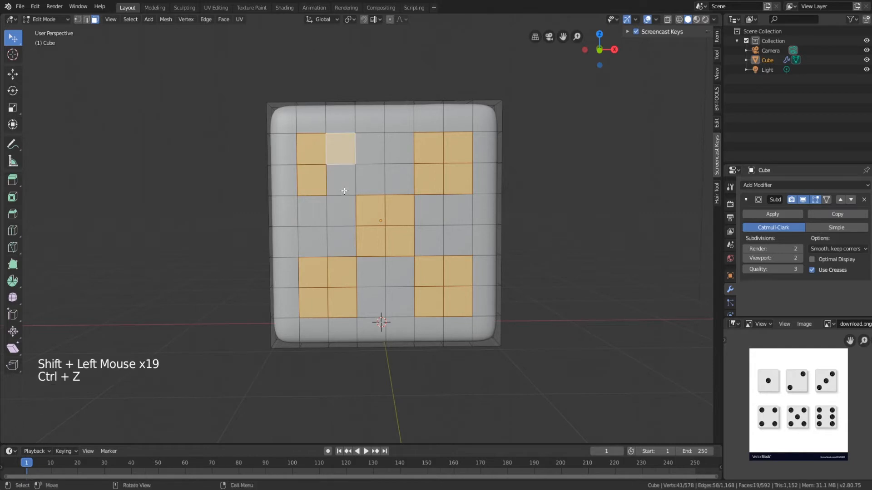
pyautogui.keyDown('shift'); pyautogui.click(341, 180); pyautogui.keyUp('shift')
# Inset the five selected face blocks and round them with LoopTools Circle.
pyautogui.press('i')
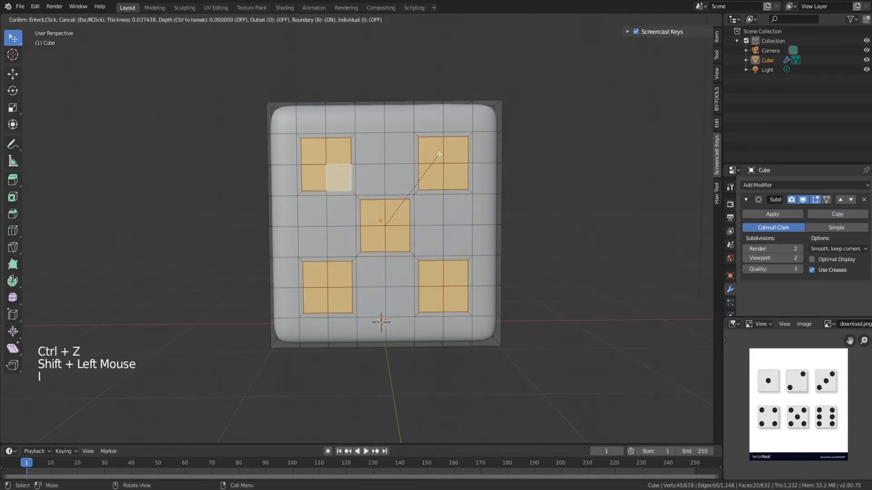
pyautogui.click(354, 160)
pyautogui.rightClick(338, 159)
pyautogui.moveTo(339, 147)
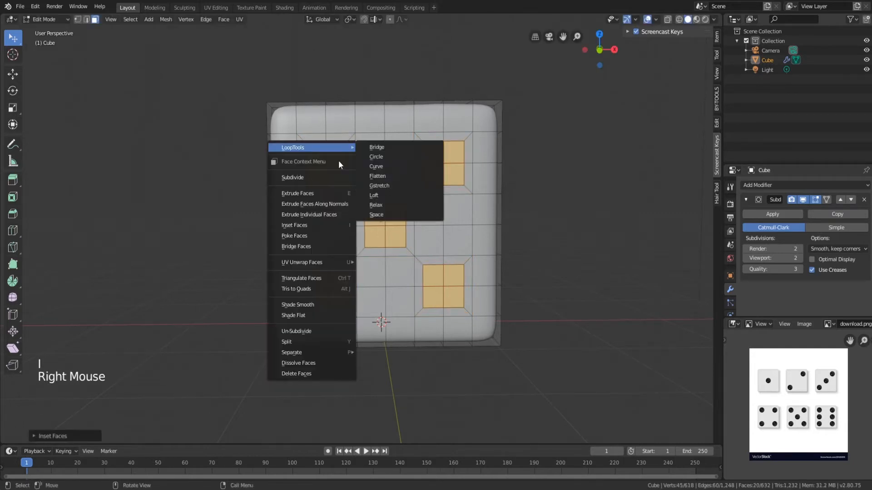
pyautogui.click(375, 162)
# Extrude the five circular face groups inward about 0.075 m along Y to form recessed pips.
pyautogui.moveTo(376, 162); pyautogui.dragTo(440, 187, button='middle')
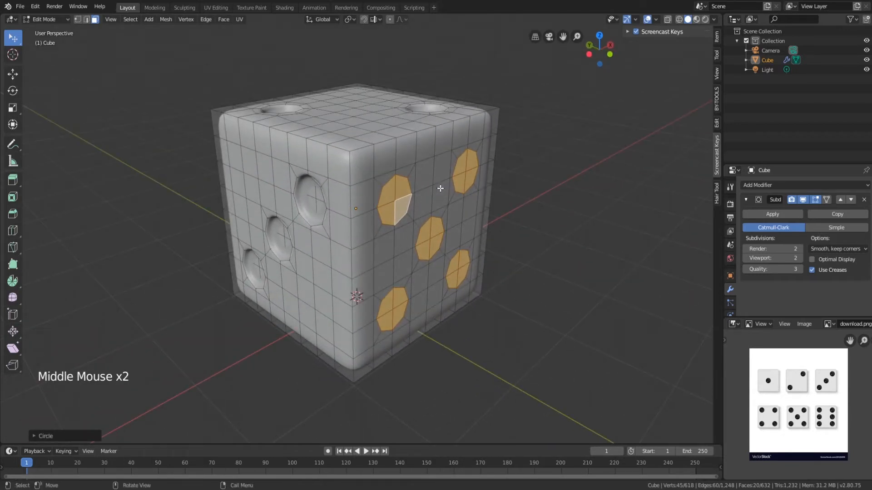
pyautogui.press('e')
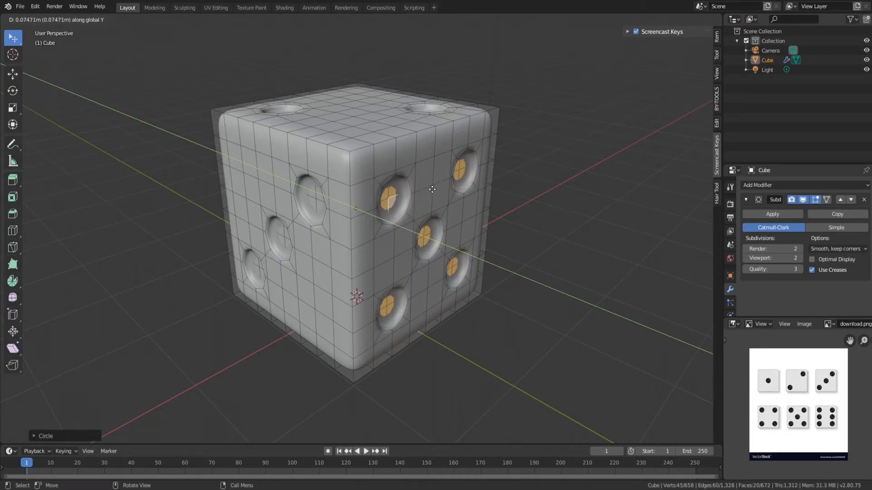
pyautogui.click(432, 189)
pyautogui.moveTo(432, 189); pyautogui.dragTo(222, 161, button='middle')
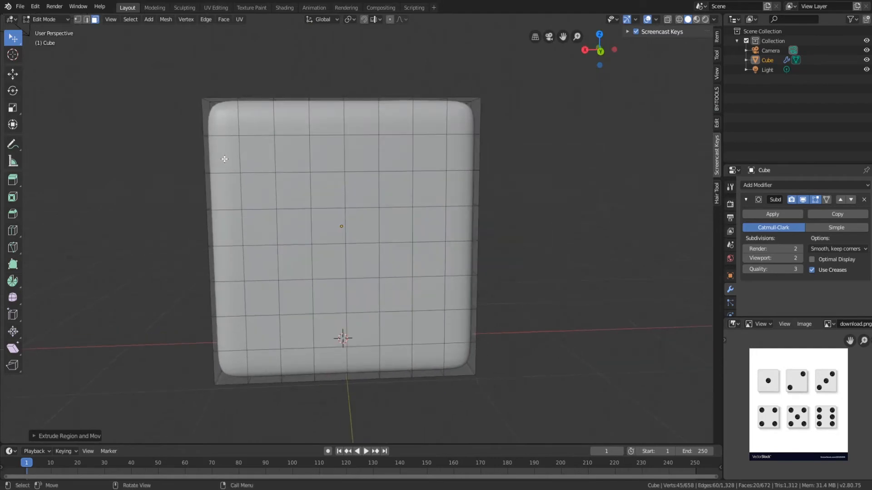
pyautogui.click(265, 154)
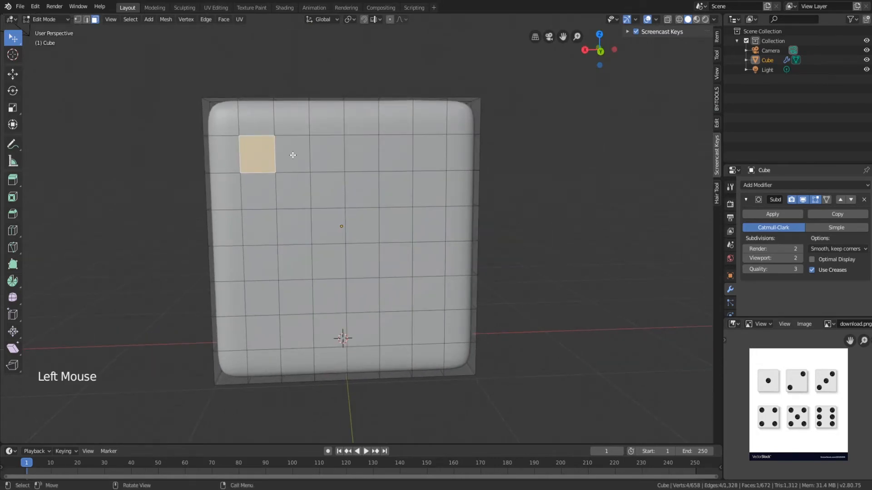
pyautogui.click(293, 155)
pyautogui.keyDown('shift'); pyautogui.click(267, 156); pyautogui.keyUp('shift')
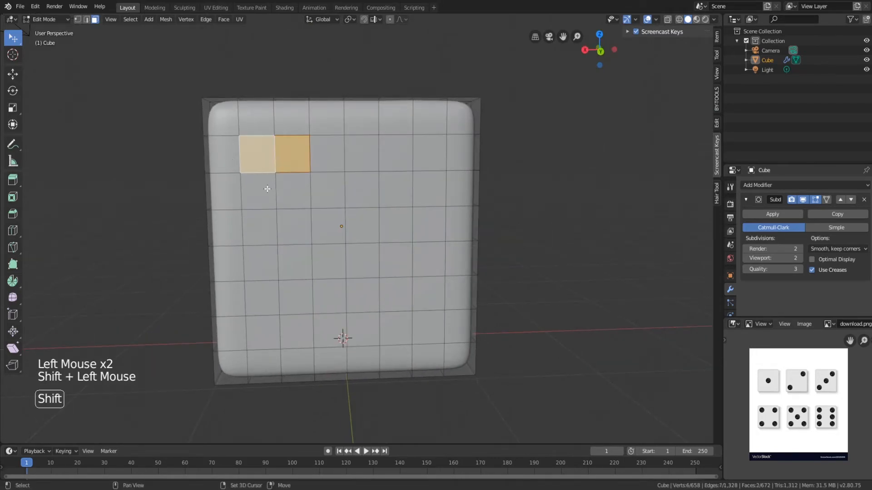
pyautogui.keyDown('shift'); pyautogui.click(267, 190); pyautogui.keyUp('shift')
pyautogui.keyDown('shift'); pyautogui.click(285, 190); pyautogui.keyUp('shift')
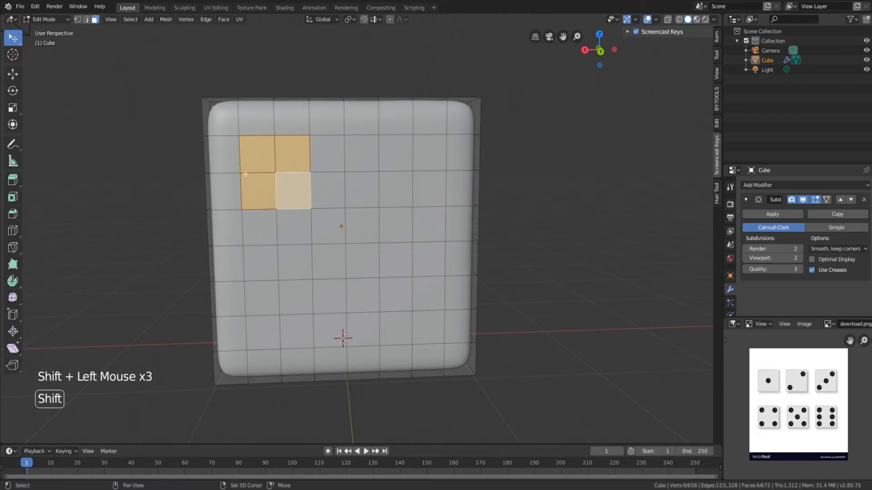
pyautogui.keyDown('shift'); pyautogui.click(267, 253); pyautogui.keyUp('shift')
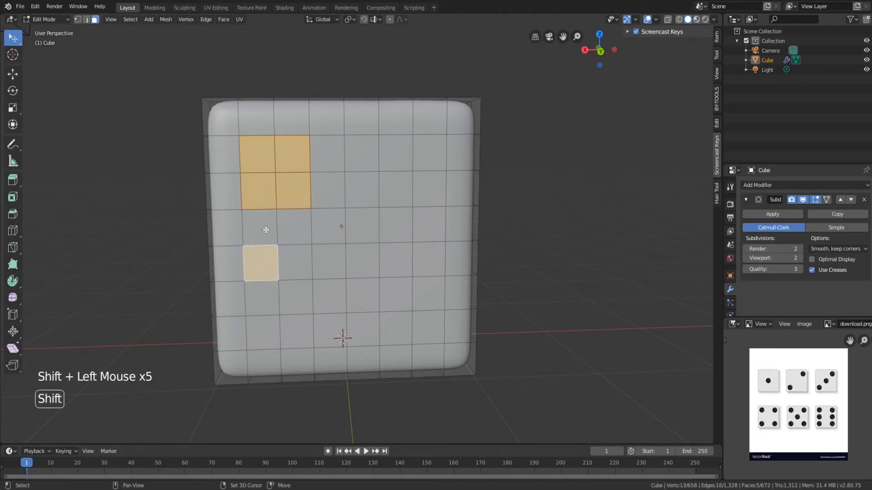
pyautogui.keyDown('shift'); pyautogui.click(267, 227); pyautogui.keyUp('shift')
pyautogui.keyDown('shift'); pyautogui.click(293, 230); pyautogui.keyUp('shift')
pyautogui.keyDown('shift'); pyautogui.click(295, 261); pyautogui.keyUp('shift')
pyautogui.keyDown('shift'); pyautogui.click(296, 297); pyautogui.keyUp('shift')
pyautogui.keyDown('shift'); pyautogui.click(304, 334); pyautogui.keyUp('shift')
pyautogui.keyDown('shift'); pyautogui.click(274, 327); pyautogui.keyUp('shift')
pyautogui.keyDown('shift'); pyautogui.click(262, 298); pyautogui.keyUp('shift')
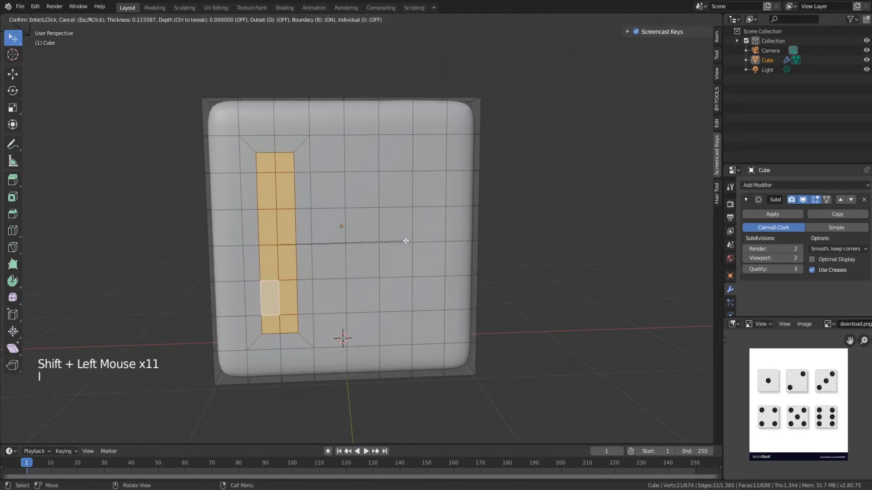
# On the remaining blank side, select two-by-two face blocks near the upper-left and upper-right corners.
pyautogui.click(295, 183)
pyautogui.keyDown('shift'); pyautogui.click(258, 191); pyautogui.keyUp('shift')
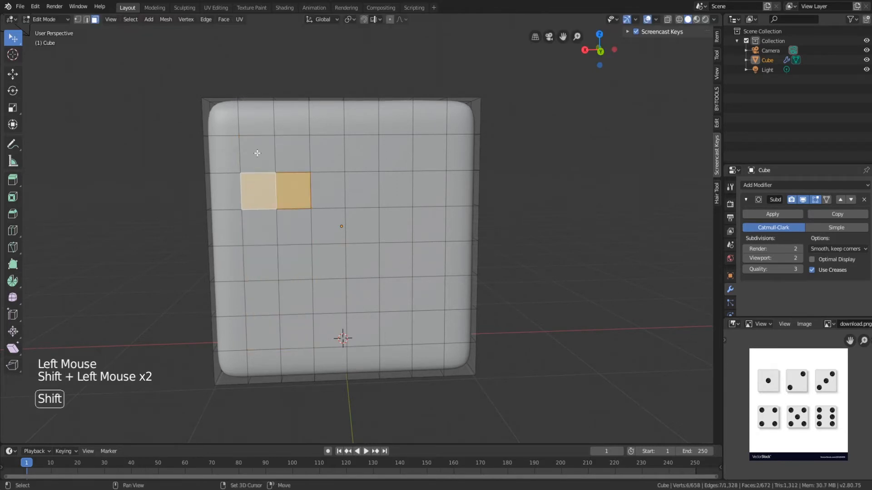
pyautogui.keyDown('shift'); pyautogui.click(257, 154); pyautogui.keyUp('shift')
pyautogui.keyDown('shift'); pyautogui.click(293, 155); pyautogui.keyUp('shift')
pyautogui.keyDown('shift'); pyautogui.click(402, 155); pyautogui.keyUp('shift')
pyautogui.keyDown('shift'); pyautogui.click(427, 154); pyautogui.keyUp('shift')
pyautogui.keyDown('shift'); pyautogui.click(422, 187); pyautogui.keyUp('shift')
pyautogui.keyDown('shift'); pyautogui.click(401, 205); pyautogui.keyUp('shift')
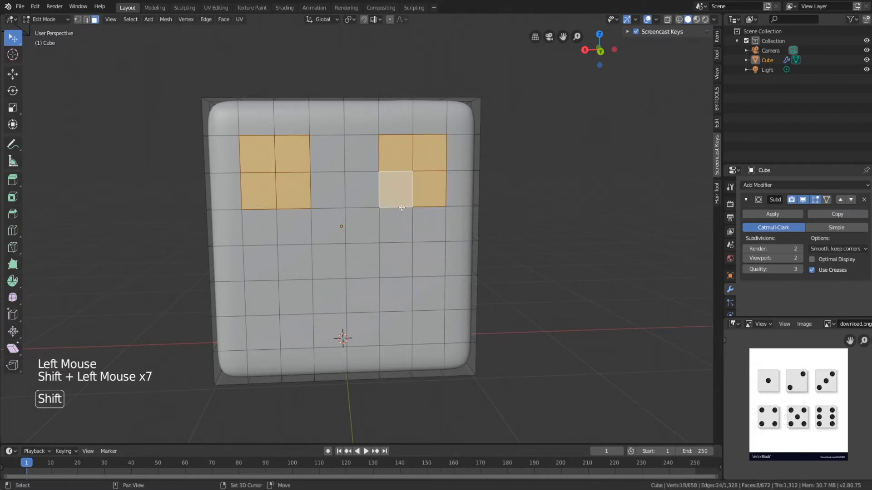
# Add two-by-two face blocks near the lower-right and lower-left corners to the selection and inset all four blocks.
pyautogui.keyDown('shift'); pyautogui.click(402, 286); pyautogui.keyUp('shift')
pyautogui.keyDown('shift'); pyautogui.click(428, 290); pyautogui.keyUp('shift')
pyautogui.keyDown('shift'); pyautogui.click(431, 328); pyautogui.keyUp('shift')
pyautogui.keyDown('shift'); pyautogui.click(403, 326); pyautogui.keyUp('shift')
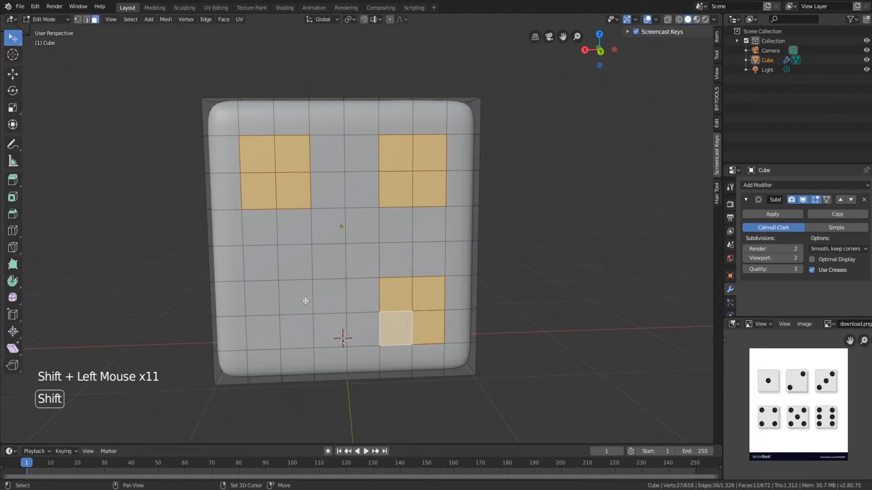
pyautogui.keyDown('shift'); pyautogui.click(300, 299); pyautogui.keyUp('shift')
pyautogui.keyDown('shift'); pyautogui.click(261, 297); pyautogui.keyUp('shift')
pyautogui.keyDown('shift'); pyautogui.click(262, 332); pyautogui.keyUp('shift')
pyautogui.keyDown('shift'); pyautogui.click(296, 331); pyautogui.keyUp('shift')
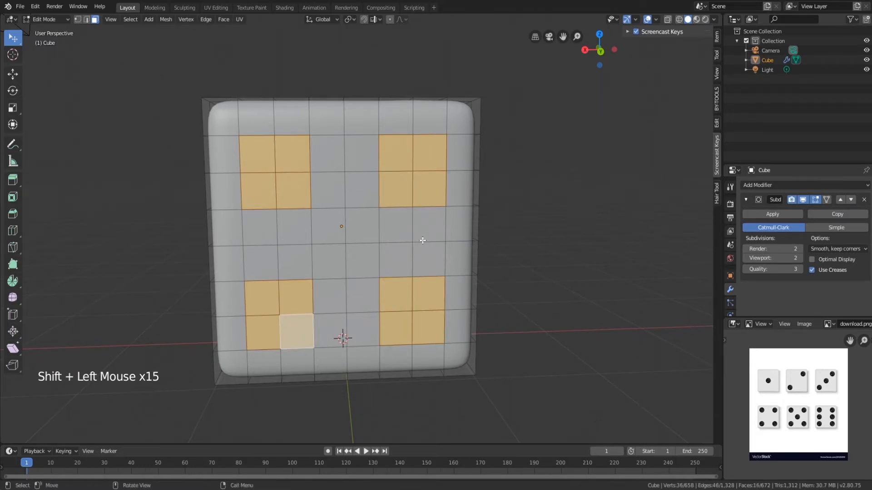
pyautogui.press('i')
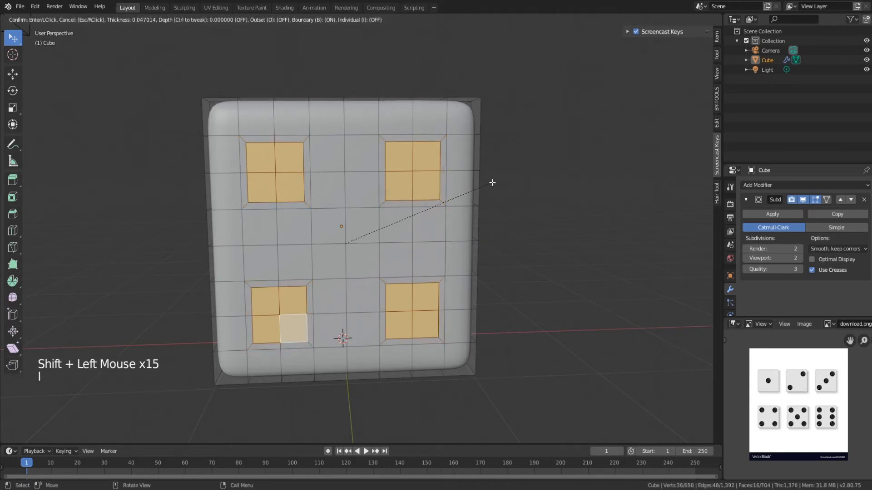
pyautogui.click(486, 187)
# Select the two-by-two face blocks midway down both outer columns, between the corner insets, and inset them.
pyautogui.click(435, 225)
pyautogui.keyDown('shift'); pyautogui.click(395, 224); pyautogui.keyUp('shift')
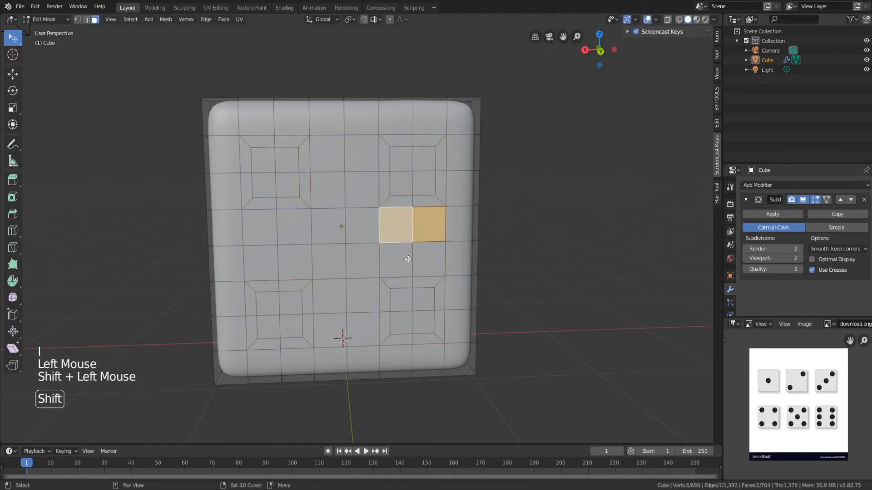
pyautogui.keyDown('shift'); pyautogui.click(395, 259); pyautogui.keyUp('shift')
pyautogui.keyDown('shift'); pyautogui.click(429, 259); pyautogui.keyUp('shift')
pyautogui.keyDown('shift'); pyautogui.click(294, 226); pyautogui.keyUp('shift')
pyautogui.keyDown('shift'); pyautogui.click(259, 226); pyautogui.keyUp('shift')
pyautogui.keyDown('shift'); pyautogui.click(259, 261); pyautogui.keyUp('shift')
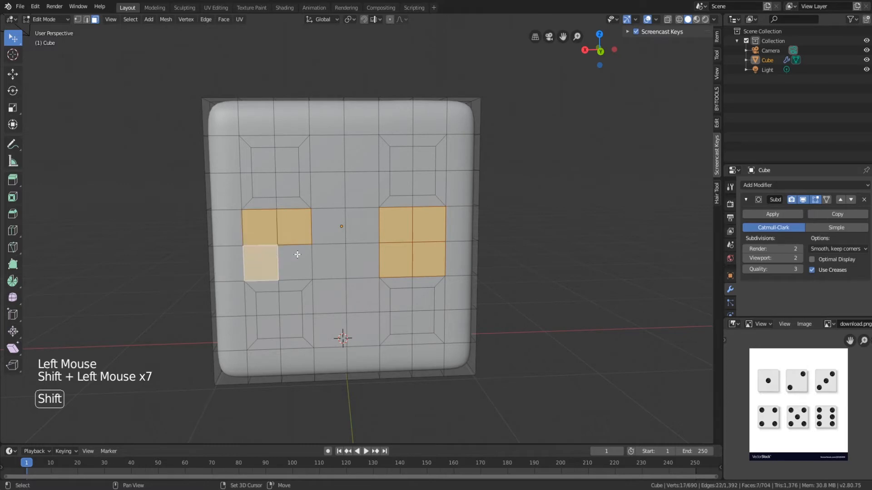
pyautogui.keyDown('shift'); pyautogui.click(294, 261); pyautogui.keyUp('shift')
pyautogui.press('i')
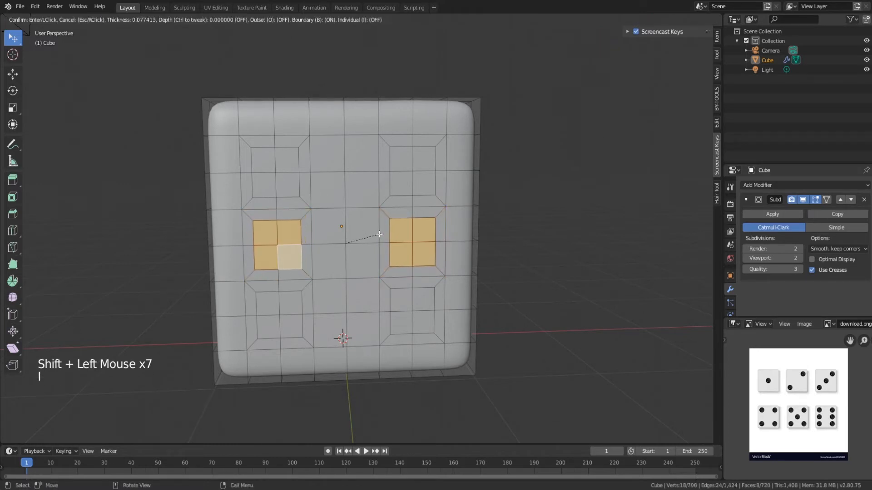
pyautogui.click(377, 229)
# Add the inner faces of the upper-left and upper-right insets to the selection.
pyautogui.keyDown('shift'); pyautogui.click(296, 187); pyautogui.keyUp('shift')
pyautogui.keyDown('shift'); pyautogui.click(287, 160); pyautogui.keyUp('shift')
pyautogui.keyDown('shift'); pyautogui.click(263, 160); pyautogui.keyUp('shift')
pyautogui.keyDown('shift'); pyautogui.click(264, 184); pyautogui.keyUp('shift')
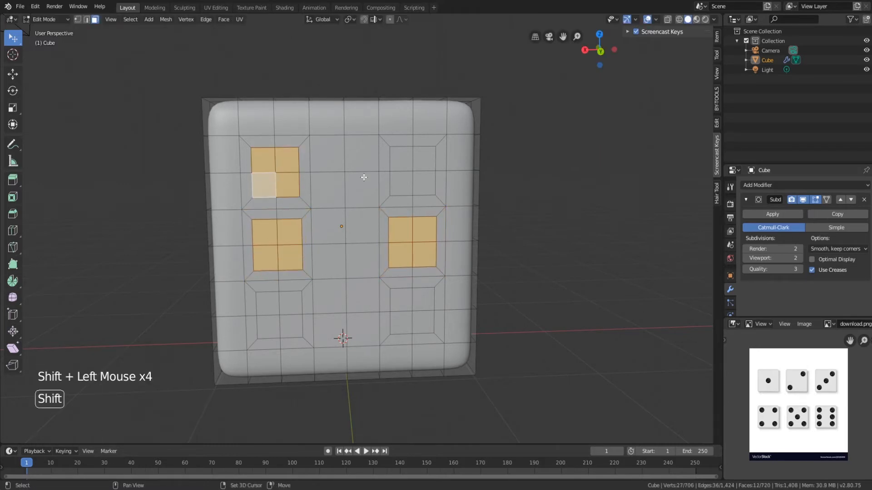
pyautogui.keyDown('shift'); pyautogui.click(400, 167); pyautogui.keyUp('shift')
pyautogui.keyDown('shift'); pyautogui.click(425, 160); pyautogui.keyUp('shift')
pyautogui.keyDown('shift'); pyautogui.click(424, 185); pyautogui.keyUp('shift')
pyautogui.keyDown('shift'); pyautogui.click(401, 184); pyautogui.keyUp('shift')
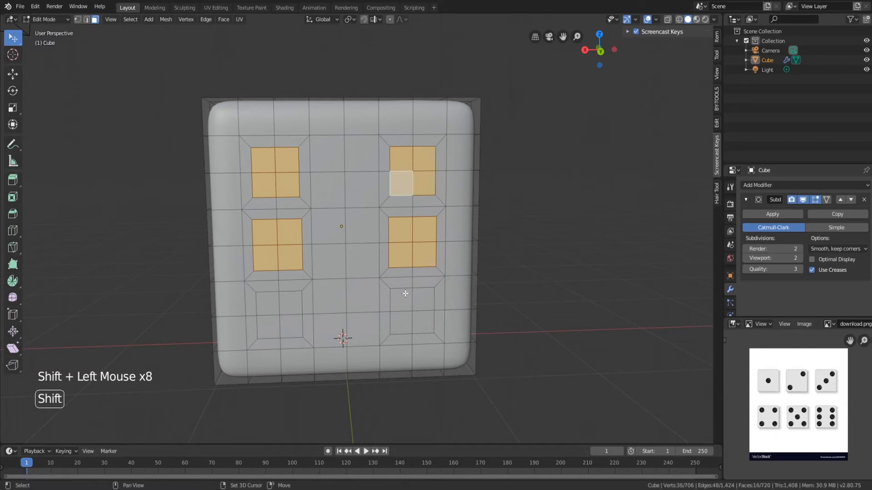
# Add the inner faces of the lower-right and lower-left insets so all six pip blocks are selected.
pyautogui.keyDown('shift'); pyautogui.click(403, 300); pyautogui.keyUp('shift')
pyautogui.keyDown('shift'); pyautogui.click(420, 299); pyautogui.keyUp('shift')
pyautogui.keyDown('shift'); pyautogui.click(424, 322); pyautogui.keyUp('shift')
pyautogui.keyDown('shift'); pyautogui.click(401, 322); pyautogui.keyUp('shift')
pyautogui.keyDown('shift'); pyautogui.click(291, 302); pyautogui.keyUp('shift')
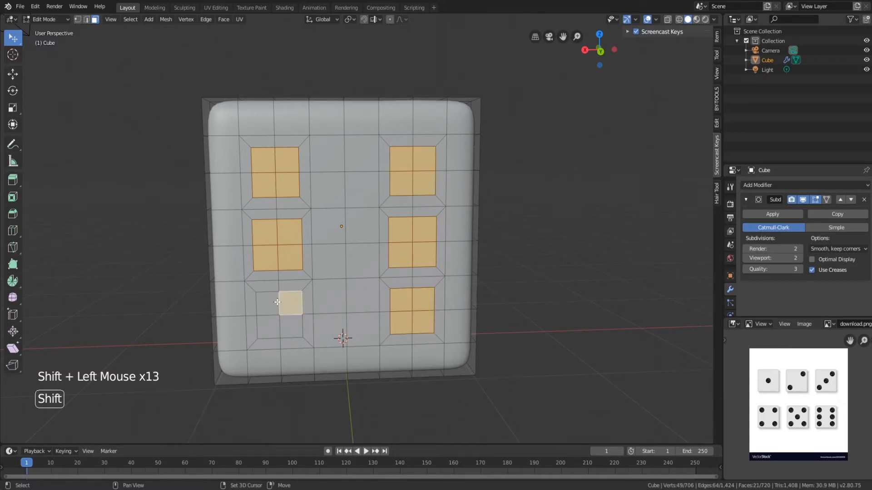
pyautogui.keyDown('shift'); pyautogui.click(268, 303); pyautogui.keyUp('shift')
pyautogui.keyDown('shift'); pyautogui.click(271, 327); pyautogui.keyUp('shift')
pyautogui.keyDown('shift'); pyautogui.click(290, 327); pyautogui.keyUp('shift')
# Round the six selected face blocks with LoopTools Circle and extrude them inward to form recessed pips.
pyautogui.rightClick(287, 300)
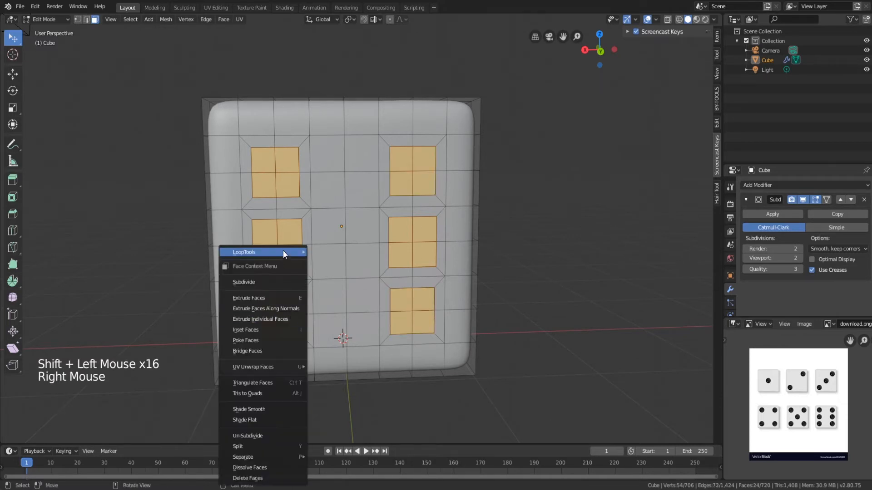
pyautogui.moveTo(283, 253)
pyautogui.click(319, 259)
pyautogui.moveTo(319, 259); pyautogui.dragTo(406, 229, button='middle')
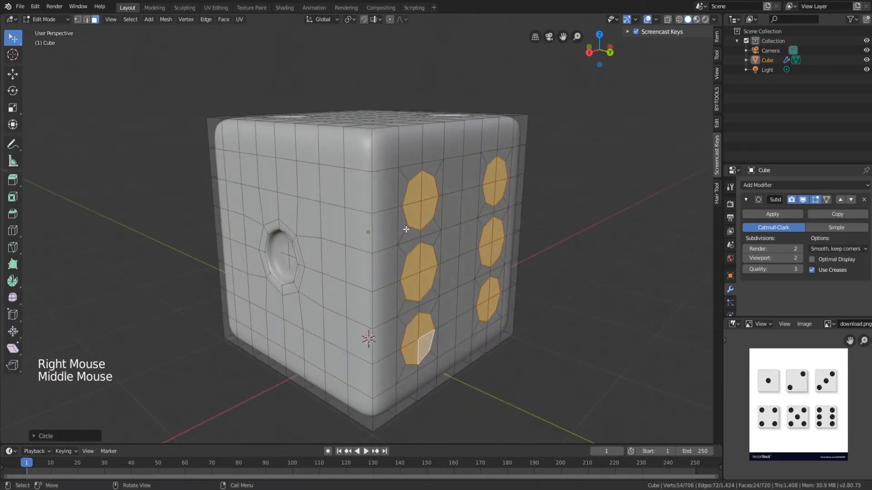
pyautogui.press('e')
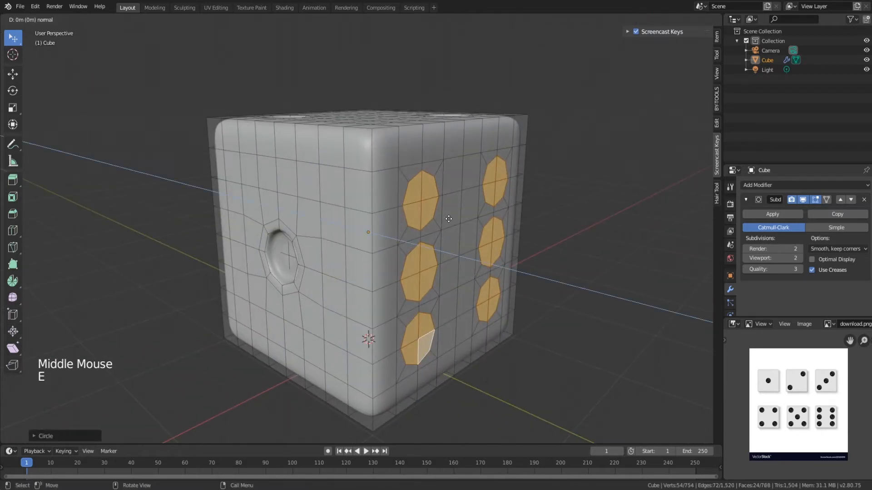
pyautogui.click(442, 220)
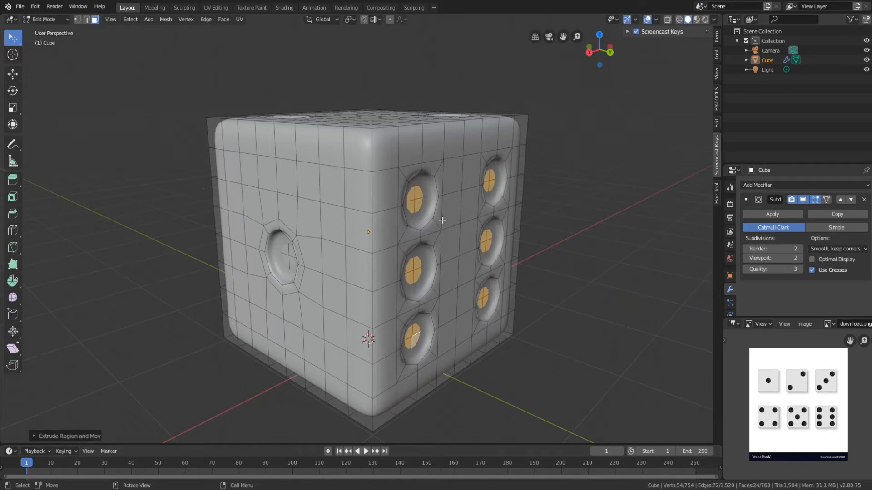
# Return to Object Mode and view the smooth die from several sides.
pyautogui.press('Tab')
pyautogui.moveTo(442, 220); pyautogui.dragTo(295, 182, button='middle')
pyautogui.scroll(-3, 296, 182)
pyautogui.moveTo(371, 179); pyautogui.dragTo(522, 191, button='middle')
pyautogui.middleClick(522, 187)
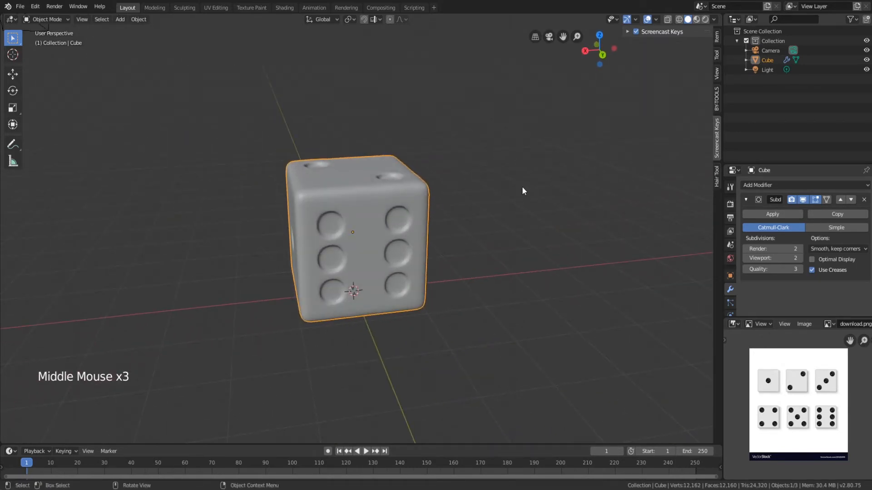
# Examine the die's pips and rounded edges from several sides in material preview shading and again in solid shading.
pyautogui.click(696, 19)
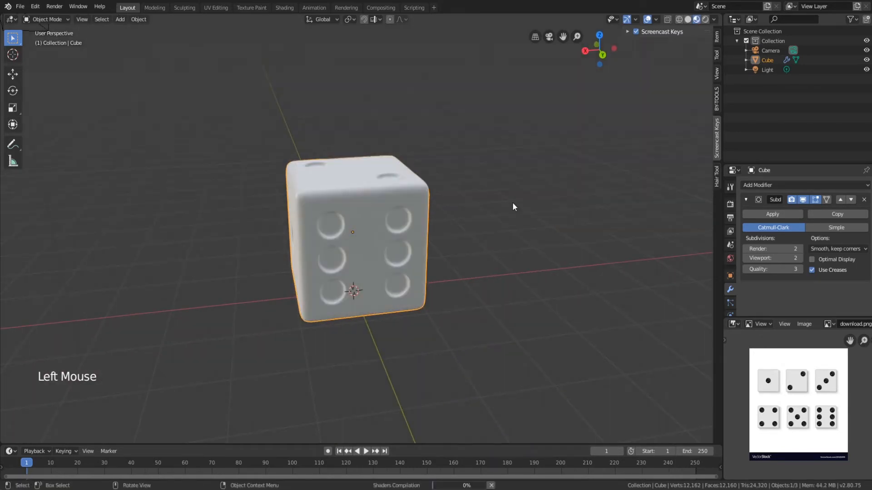
pyautogui.moveTo(512, 203); pyautogui.dragTo(490, 206, button='middle')
pyautogui.moveTo(411, 201)
pyautogui.mouseDown(button='middle')
pyautogui.moveTo(388, 290)
pyautogui.moveTo(444, 211)
pyautogui.mouseUp(button='middle')
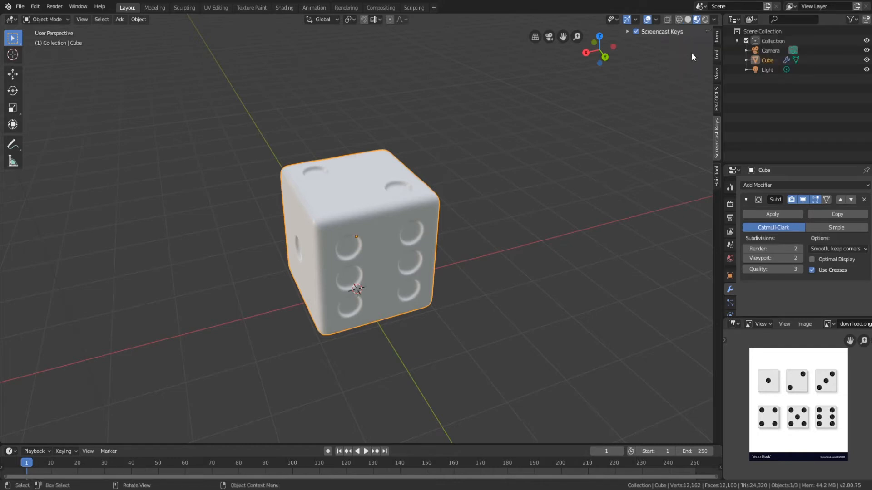
pyautogui.click(730, 205)
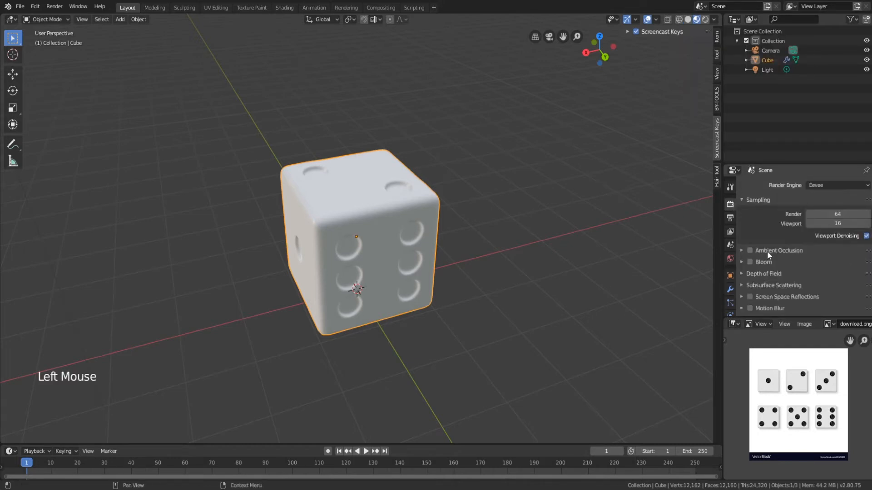
pyautogui.click(688, 20)
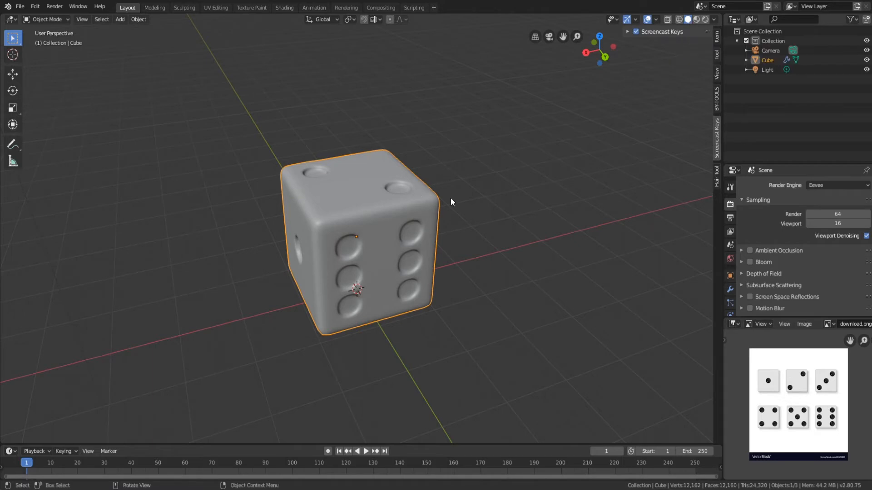
pyautogui.moveTo(454, 196); pyautogui.dragTo(485, 217, button='middle')
pyautogui.middleClick(485, 217)
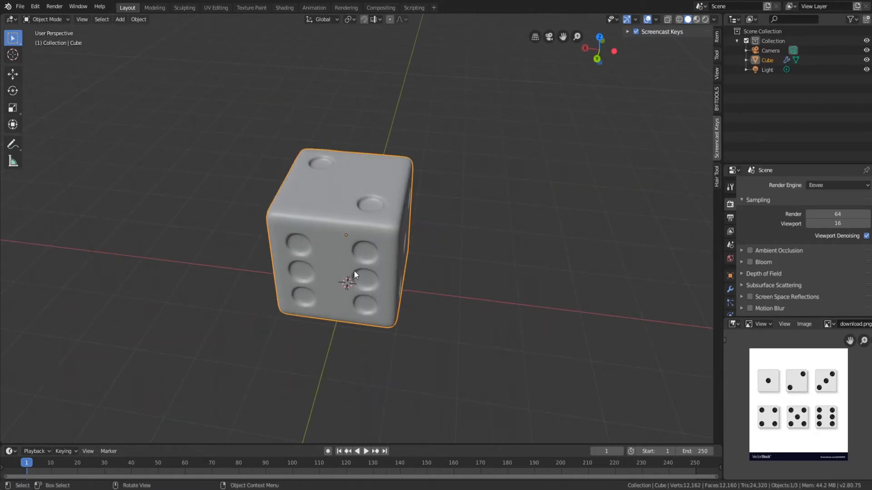
pyautogui.moveTo(353, 270); pyautogui.dragTo(381, 217, button='middle')
pyautogui.middleClick(350, 219)
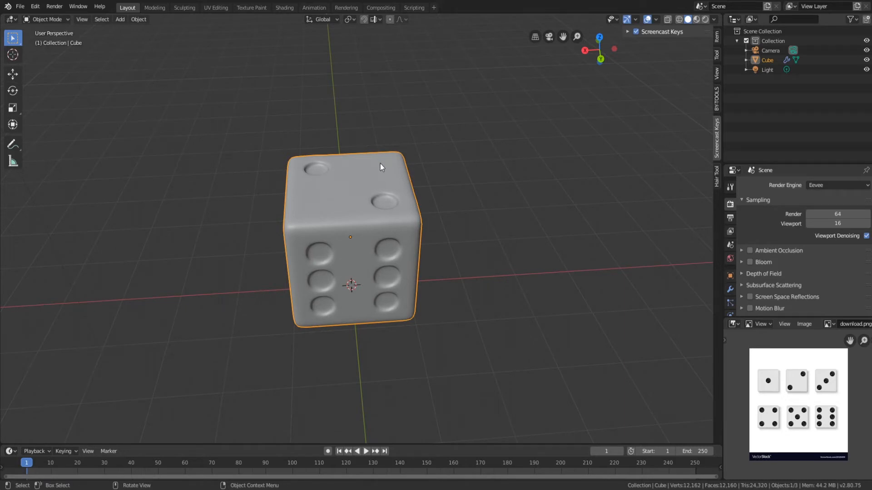
pyautogui.scroll(2, 361, 224)
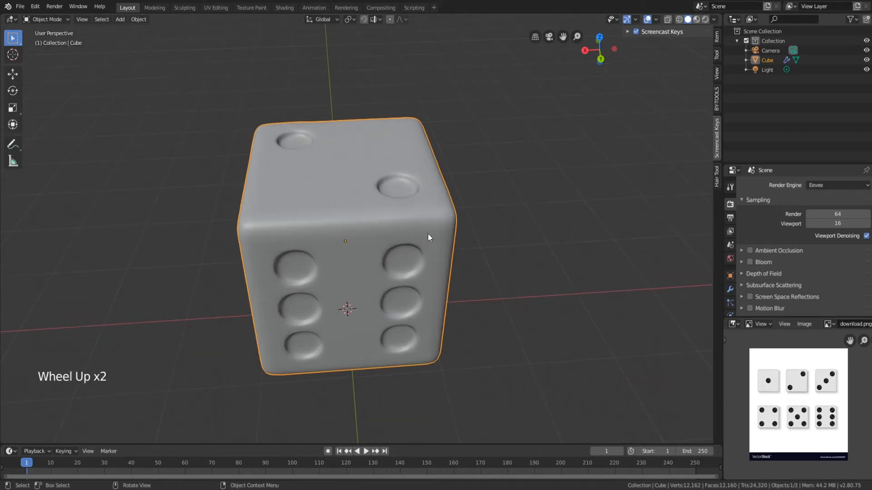
pyautogui.moveTo(428, 233); pyautogui.dragTo(357, 211, button='middle')
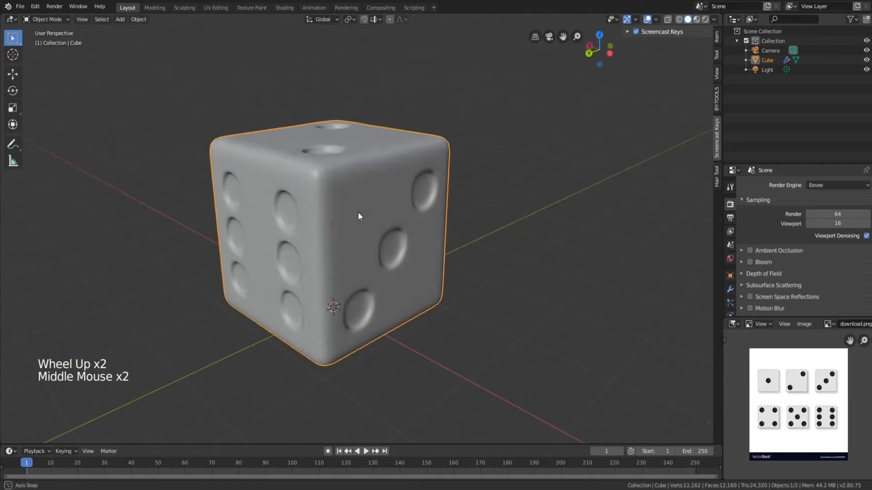
# Show the die in material preview shading and open its material's surface settings.
pyautogui.click(696, 20)
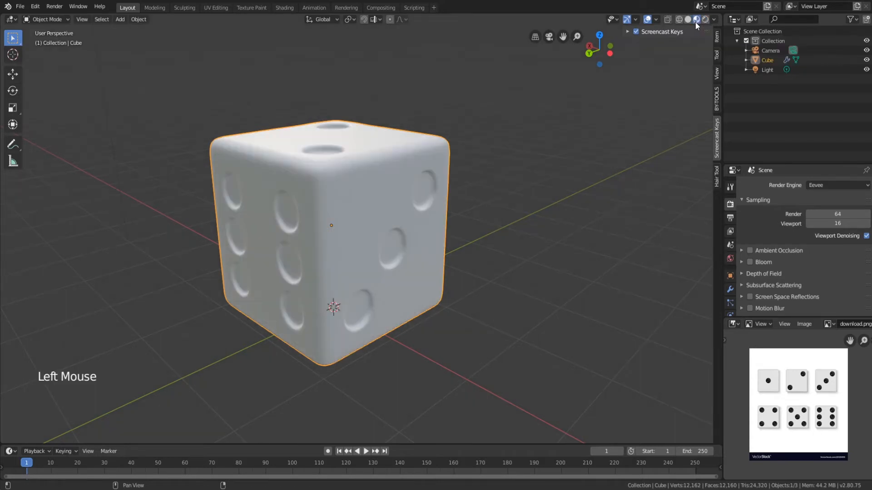
pyautogui.moveTo(446, 154); pyautogui.dragTo(530, 200, button='middle')
pyautogui.scroll(-10, 744, 298)
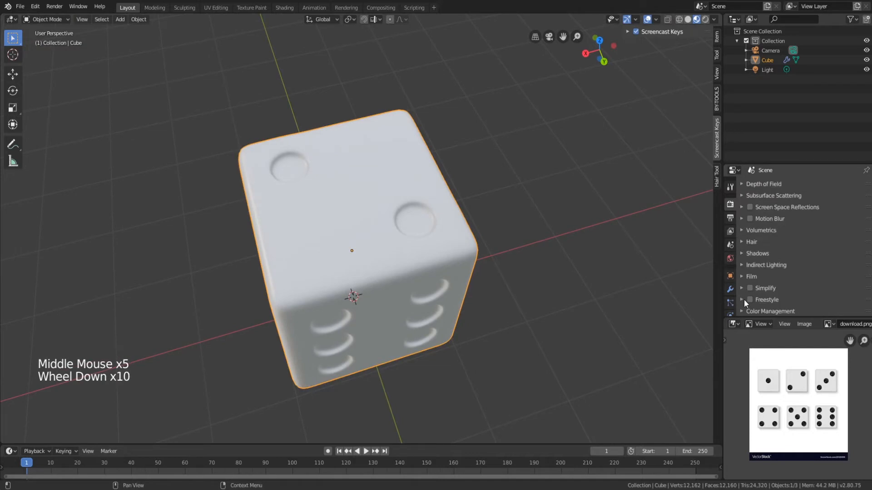
pyautogui.scroll(-9, 732, 288)
pyautogui.click(731, 287)
pyautogui.scroll(-7, 824, 254)
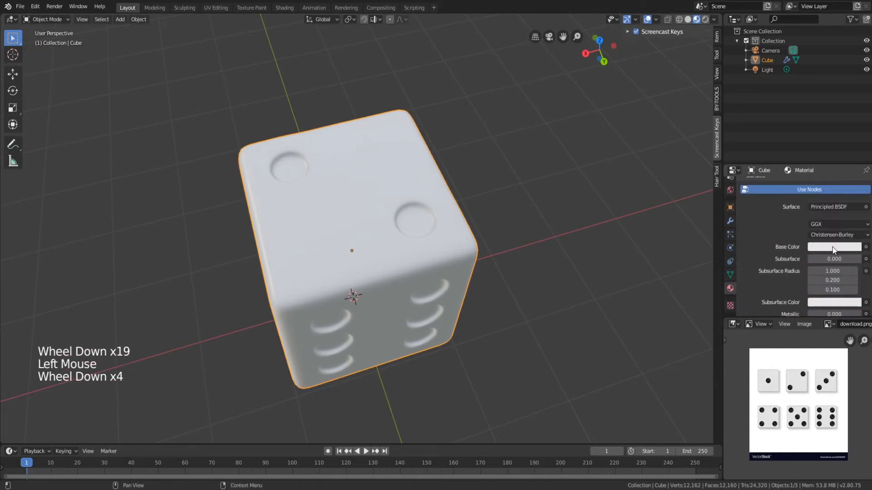
# Try a glossier die material with roughness 0.117 and 0.050, adjust its base color, and undo the last change.
pyautogui.moveTo(829, 294); pyautogui.dragTo(805, 292)
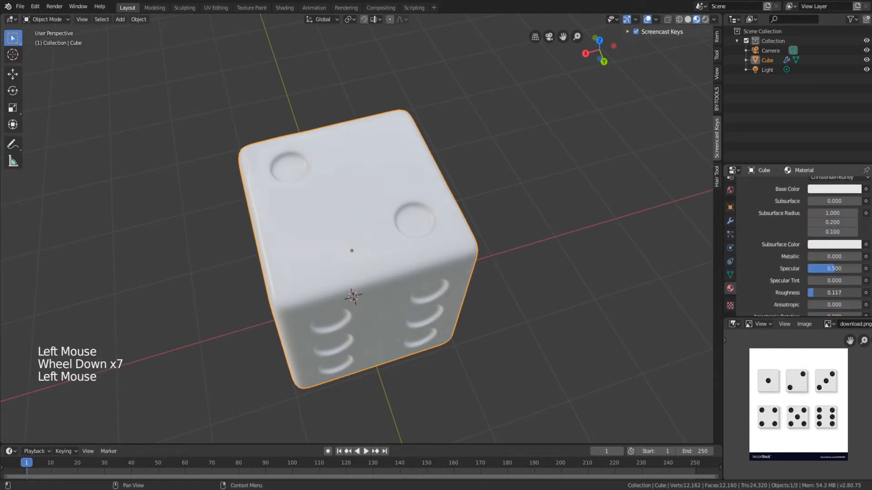
pyautogui.scroll(2, 555, 241)
pyautogui.moveTo(590, 259); pyautogui.dragTo(454, 166, button='middle')
pyautogui.click(840, 293)
pyautogui.moveTo(840, 293); pyautogui.dragTo(856, 293)
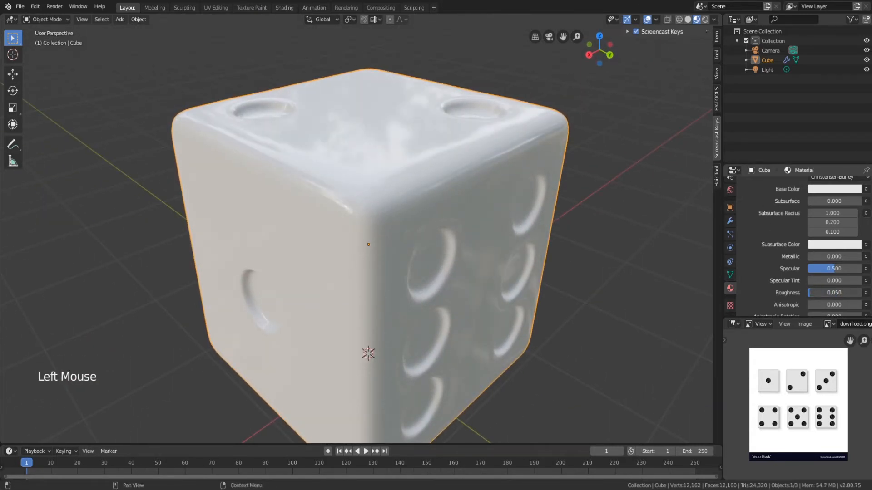
pyautogui.click(822, 190)
pyautogui.moveTo(818, 76); pyautogui.dragTo(813, 94)
pyautogui.hotkey('ctrl', 'z')
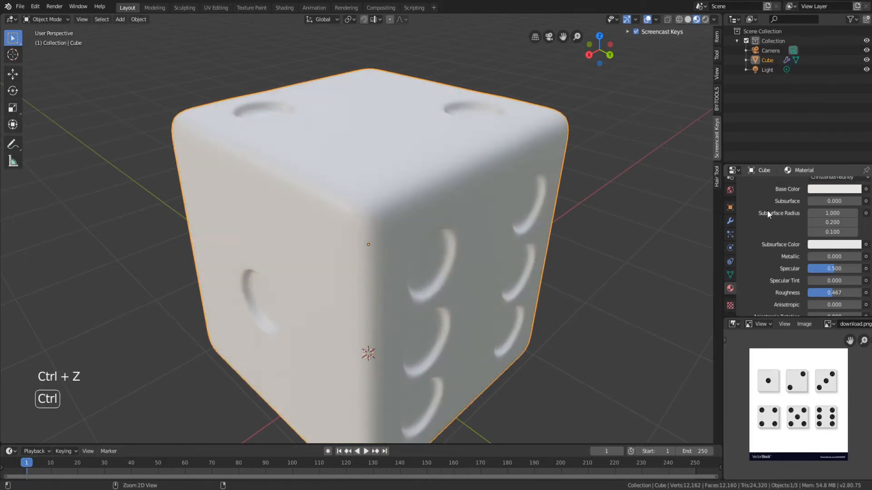
# View the die in rendered shading and set its material's roughness to 0.275.
pyautogui.scroll(-3, 522, 200)
pyautogui.moveTo(504, 187); pyautogui.dragTo(491, 200, button='middle')
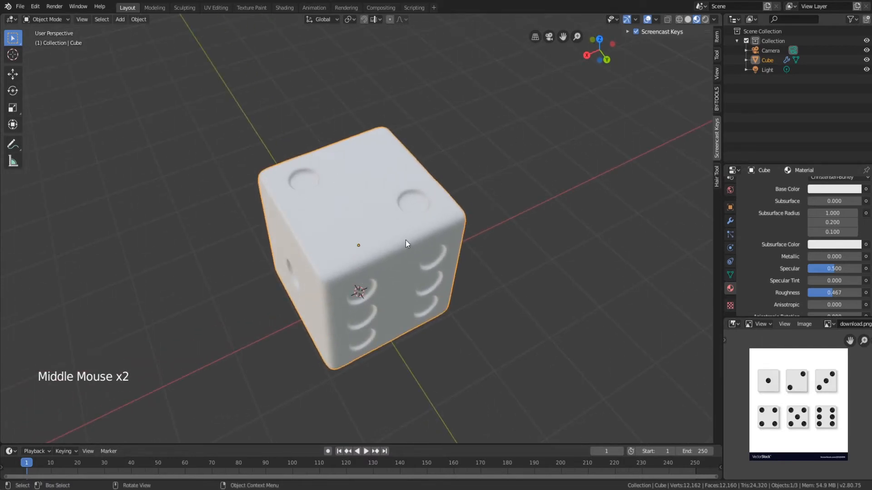
pyautogui.click(705, 19)
pyautogui.scroll(2, 445, 208)
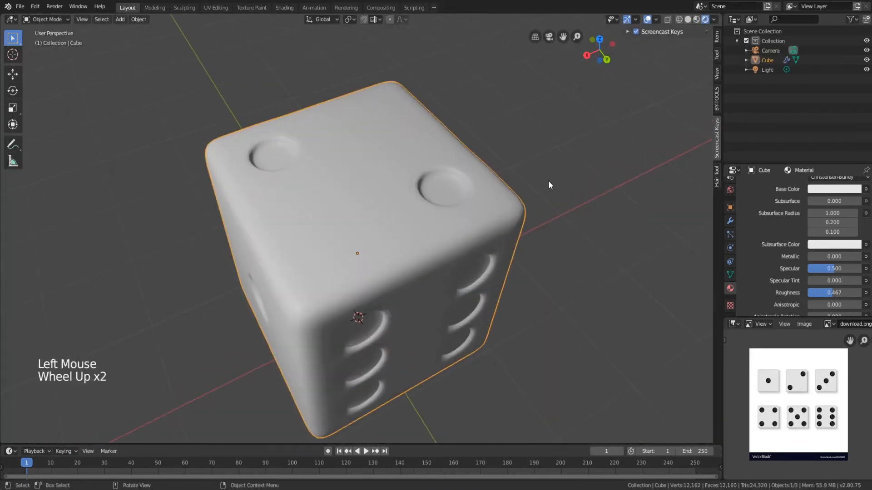
pyautogui.moveTo(548, 181); pyautogui.dragTo(578, 162, button='middle')
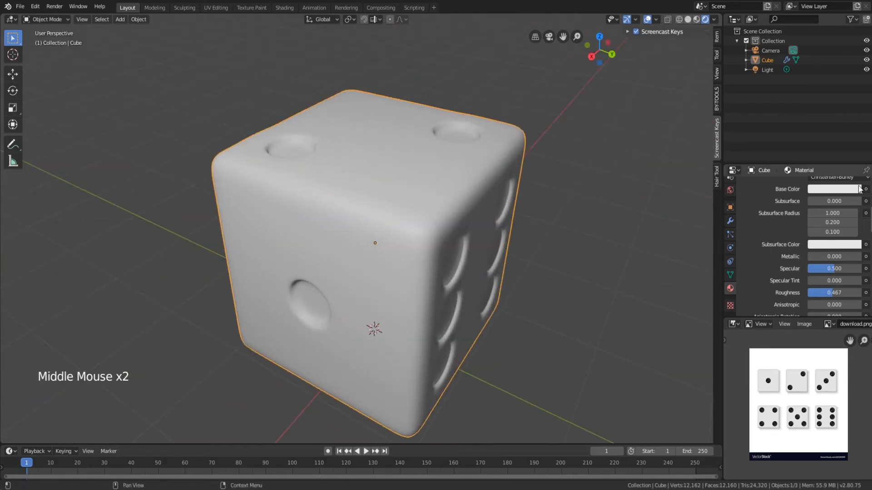
pyautogui.moveTo(835, 292); pyautogui.dragTo(815, 293)
pyautogui.moveTo(590, 195); pyautogui.dragTo(525, 173, button='middle')
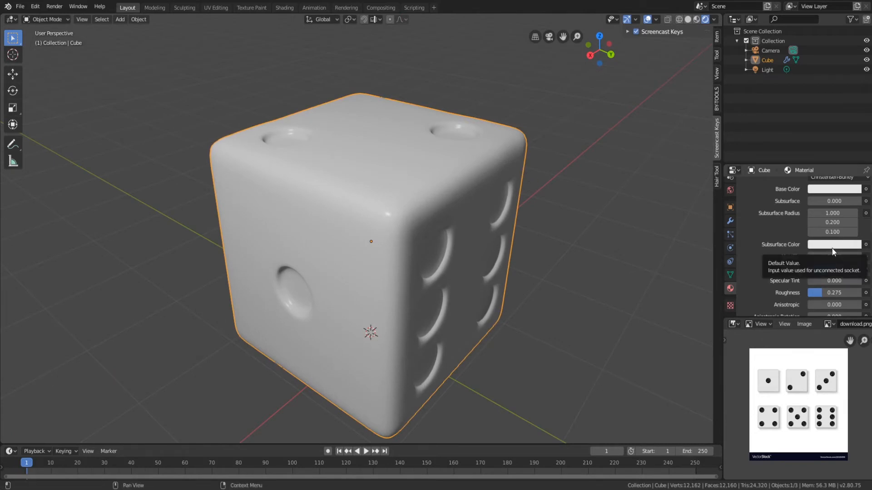
# Return to material preview shading, compare it with solid shading, and examine the die's pips and edges from other sides.
pyautogui.click(693, 23)
pyautogui.moveTo(535, 108); pyautogui.dragTo(516, 122, button='middle')
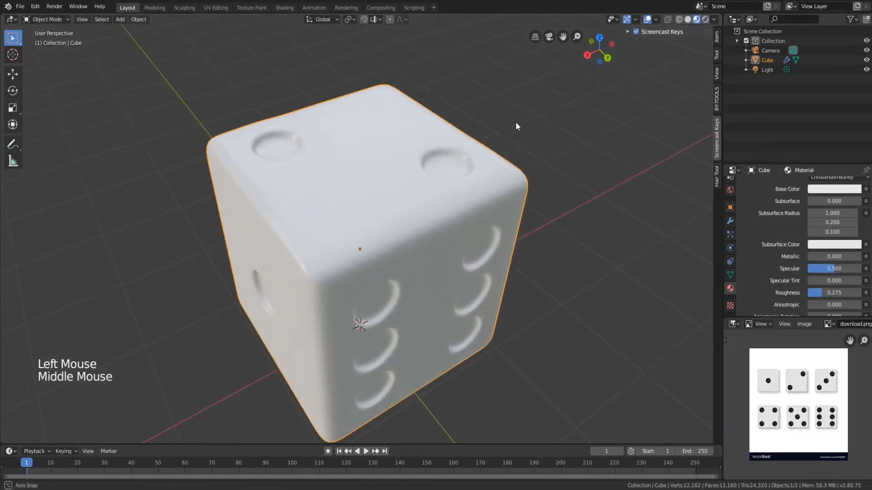
pyautogui.middleClick(516, 121)
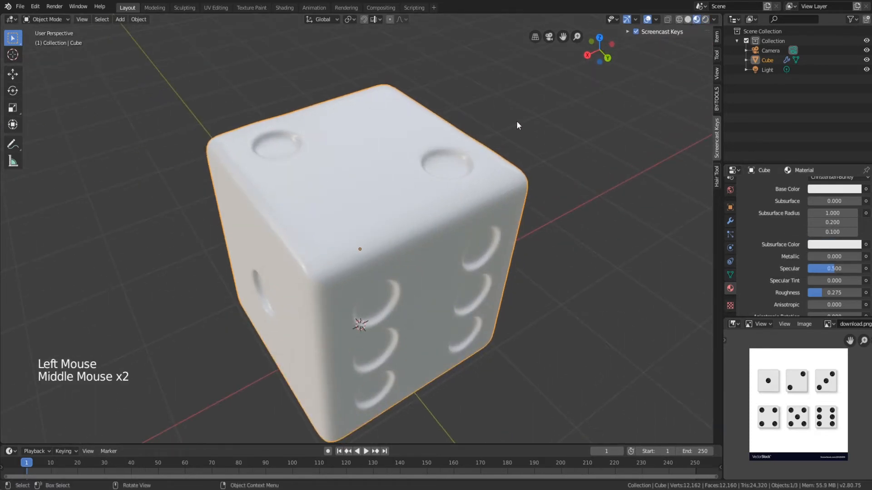
pyautogui.click(688, 20)
pyautogui.click(697, 20)
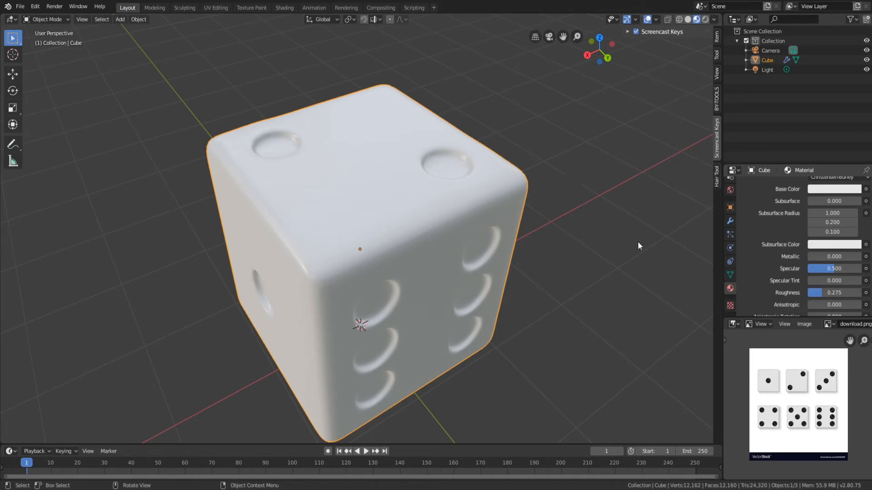
pyautogui.scroll(4, 794, 254)
pyautogui.scroll(6, 783, 246)
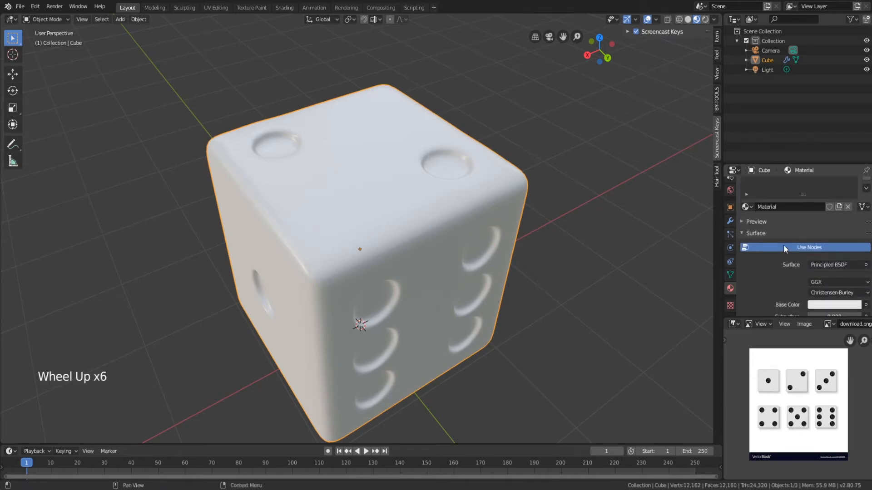
pyautogui.moveTo(385, 209)
pyautogui.mouseDown(button='middle')
pyautogui.moveTo(363, 224)
pyautogui.moveTo(276, 219)
pyautogui.moveTo(372, 202)
pyautogui.mouseUp(button='middle')
pyautogui.middleClick(372, 203)
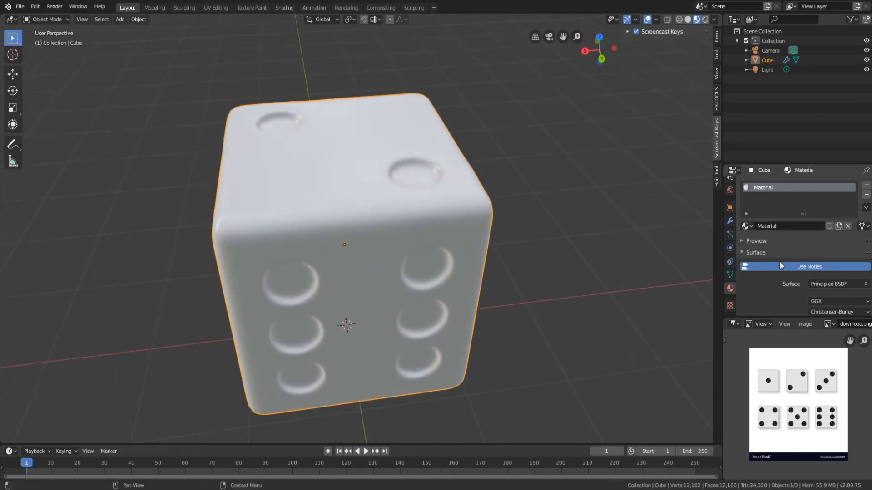
# Extend the Properties editor over the area beneath it and show the die's material settings.
pyautogui.moveTo(724, 319); pyautogui.dragTo(726, 310)
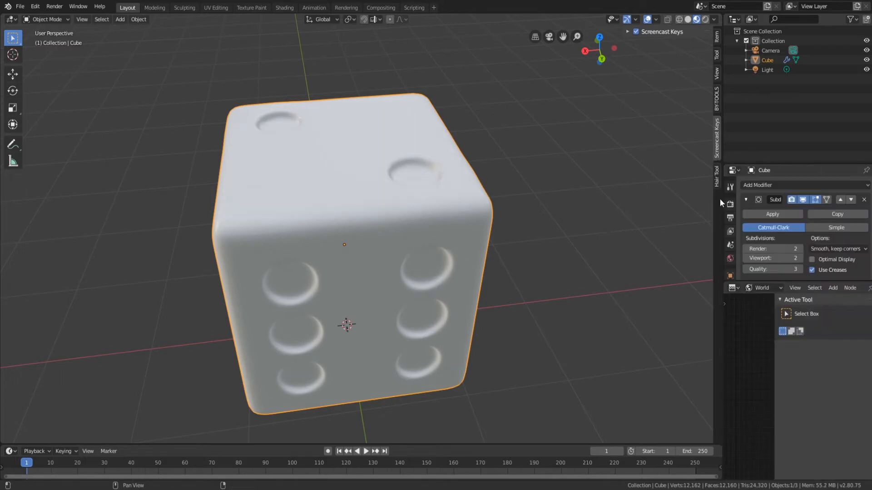
pyautogui.click(738, 170)
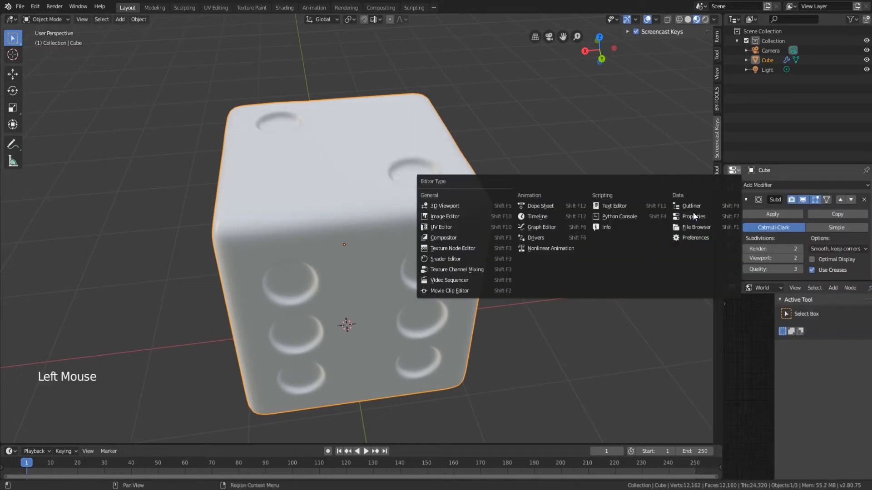
pyautogui.click(700, 219)
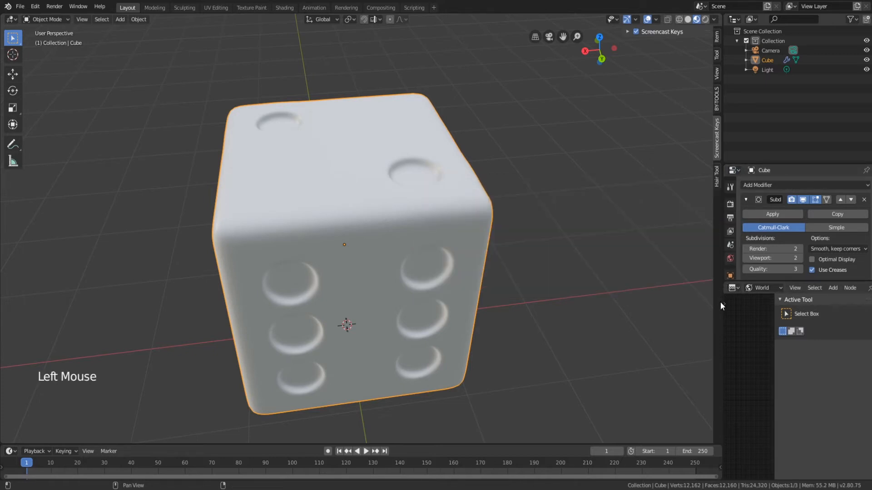
pyautogui.moveTo(724, 280); pyautogui.dragTo(729, 300)
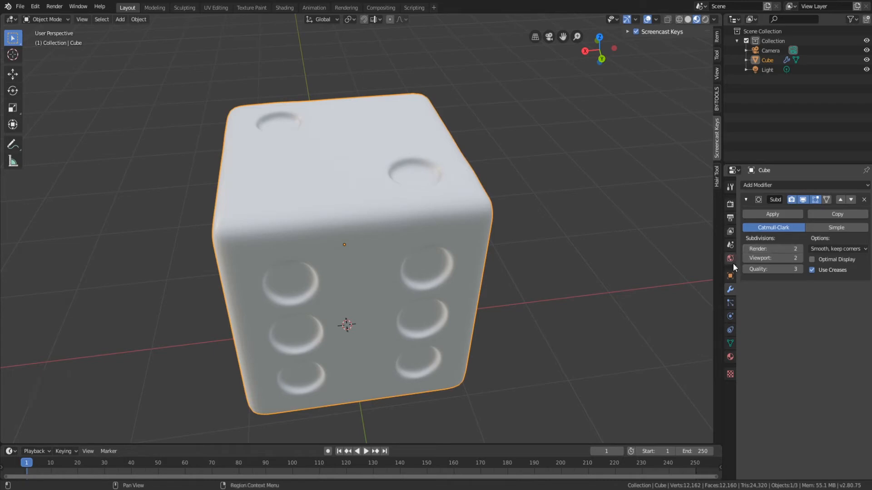
pyautogui.click(729, 356)
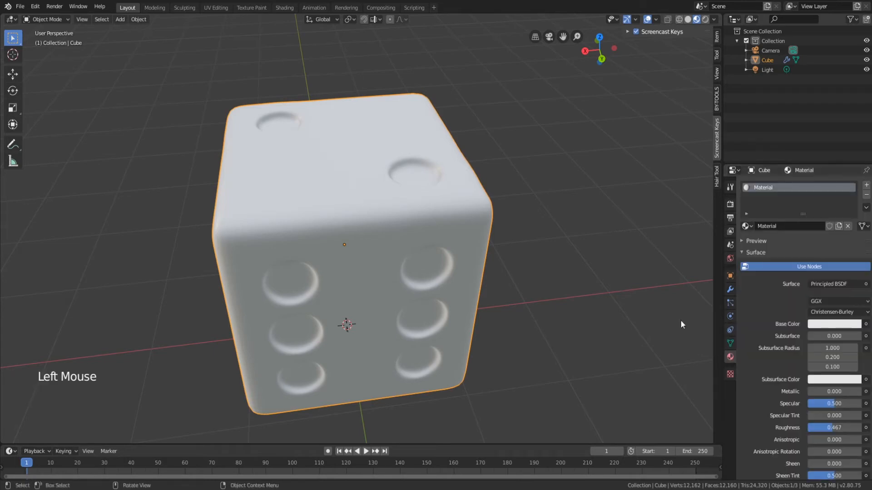
# Set the base color of the die's material to bright red.
pyautogui.moveTo(470, 169); pyautogui.dragTo(449, 168, button='middle')
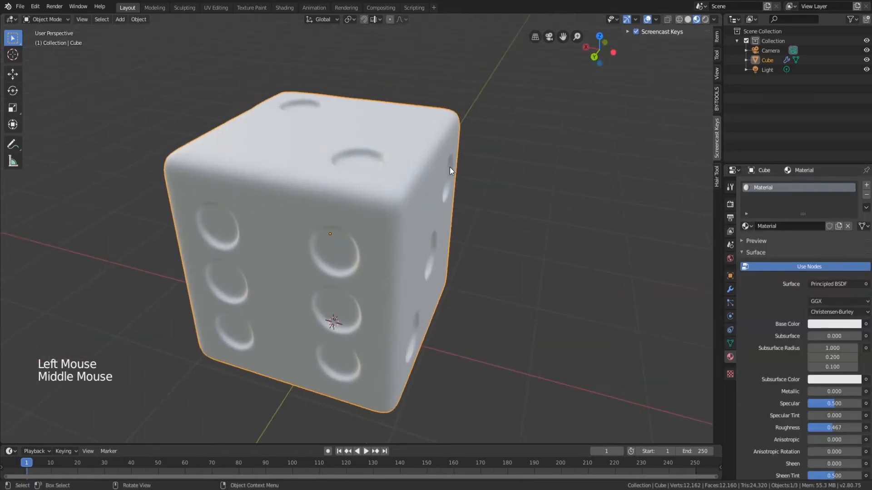
pyautogui.click(827, 321)
pyautogui.click(831, 324)
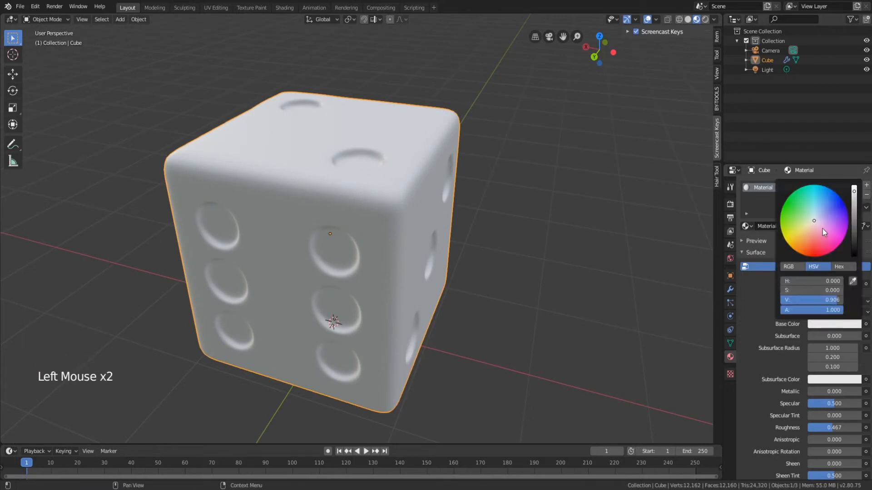
pyautogui.moveTo(822, 228)
pyautogui.mouseDown()
pyautogui.moveTo(798, 223)
pyautogui.moveTo(799, 207)
pyautogui.moveTo(813, 200)
pyautogui.moveTo(800, 208)
pyautogui.moveTo(800, 241)
pyautogui.moveTo(792, 213)
pyautogui.moveTo(813, 200)
pyautogui.moveTo(814, 257)
pyautogui.mouseUp()
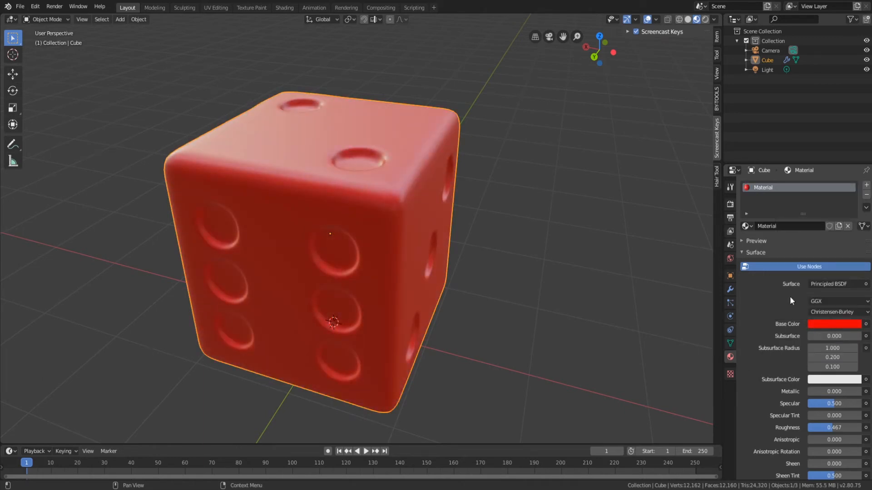
# Enter Edit Mode on the die with a close view of its two-pip side.
pyautogui.moveTo(358, 264); pyautogui.dragTo(424, 245, button='middle')
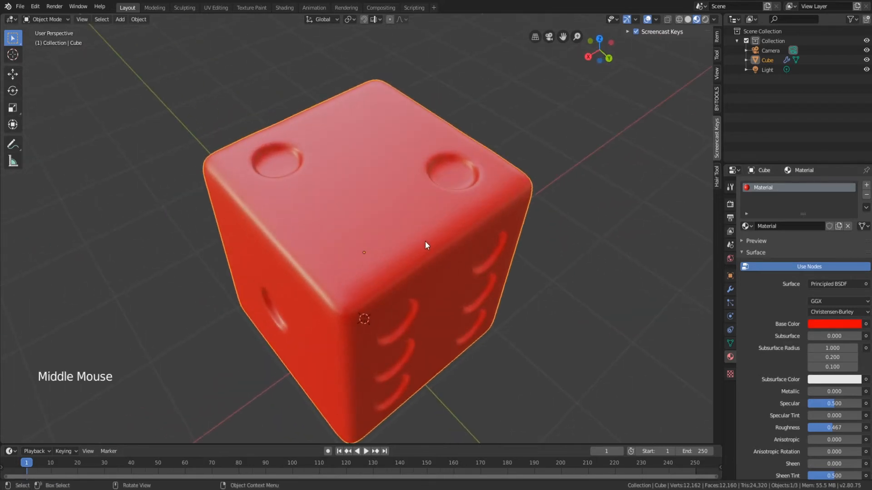
pyautogui.scroll(3, 331, 203)
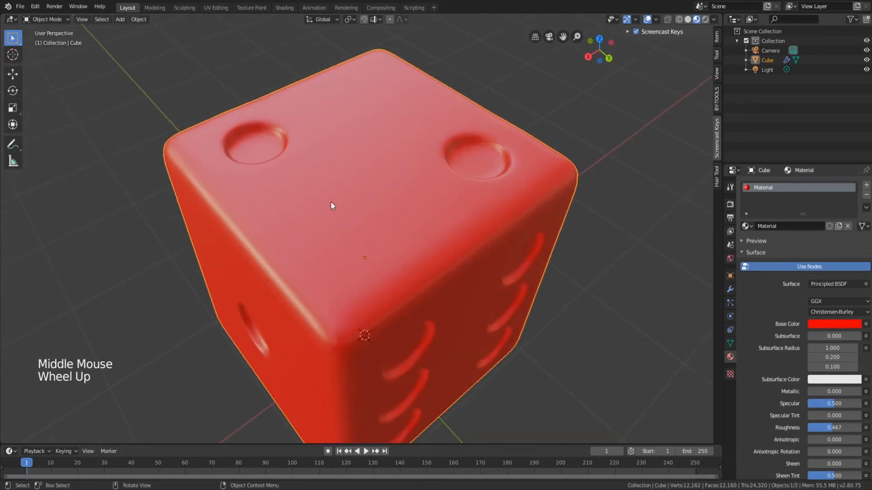
pyautogui.click(408, 171)
pyautogui.press('Tab')
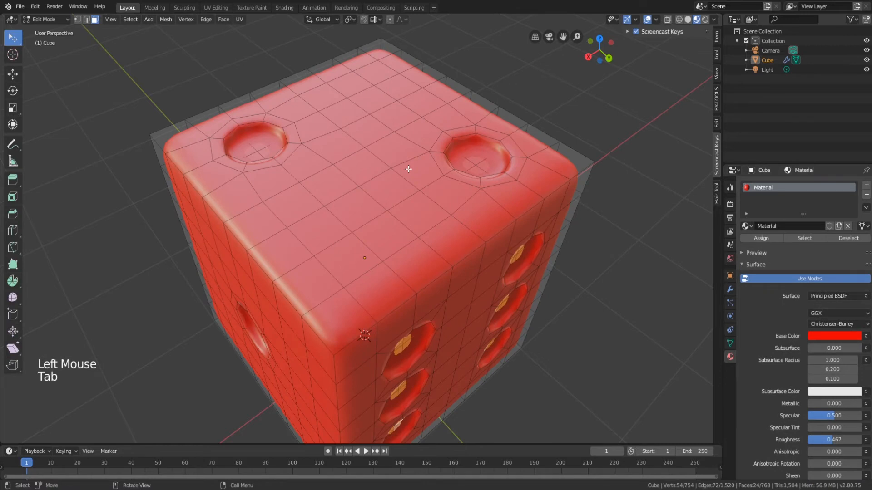
pyautogui.moveTo(408, 169); pyautogui.dragTo(401, 218, button='middle')
pyautogui.scroll(2, 402, 218)
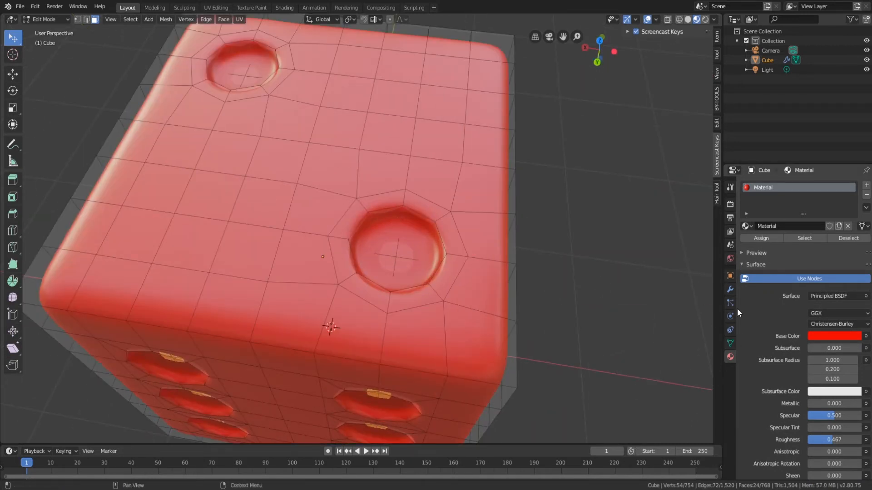
# Turn off the Subdivision modifier's viewport display to show the base mesh, and deselect all faces on the six-pip side.
pyautogui.click(732, 290)
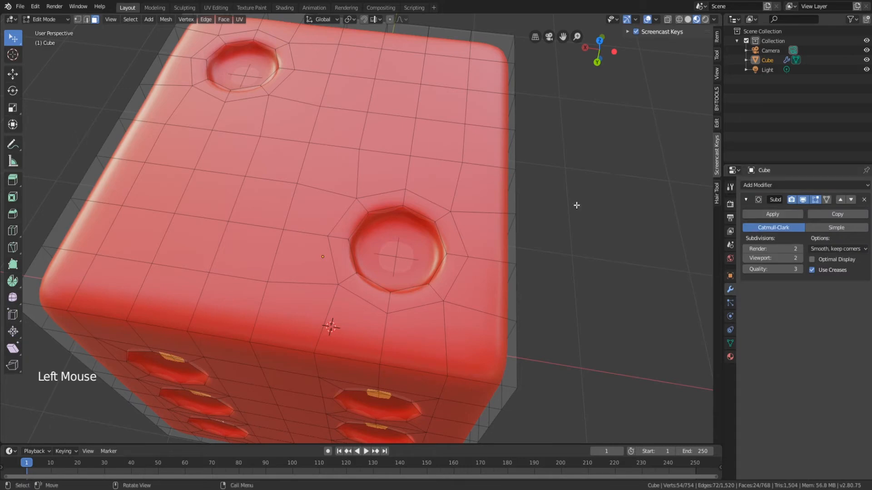
pyautogui.moveTo(330, 128); pyautogui.dragTo(323, 100, button='middle')
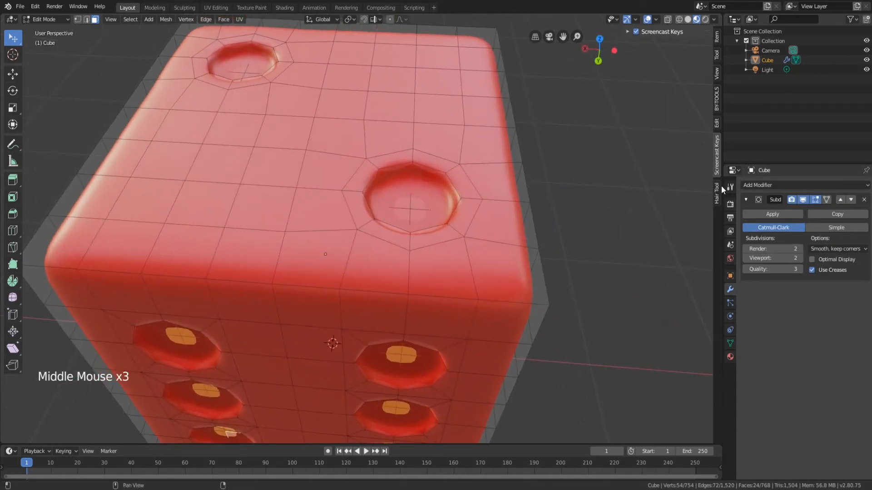
pyautogui.click(803, 200)
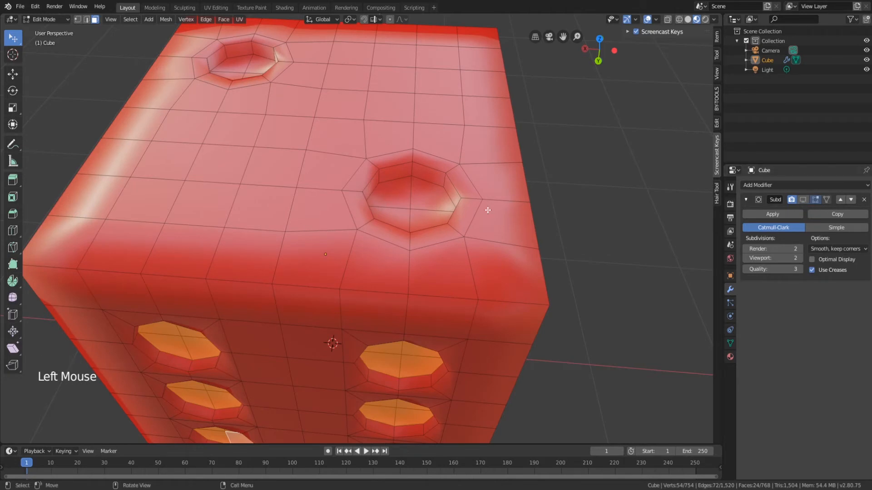
pyautogui.click(801, 202)
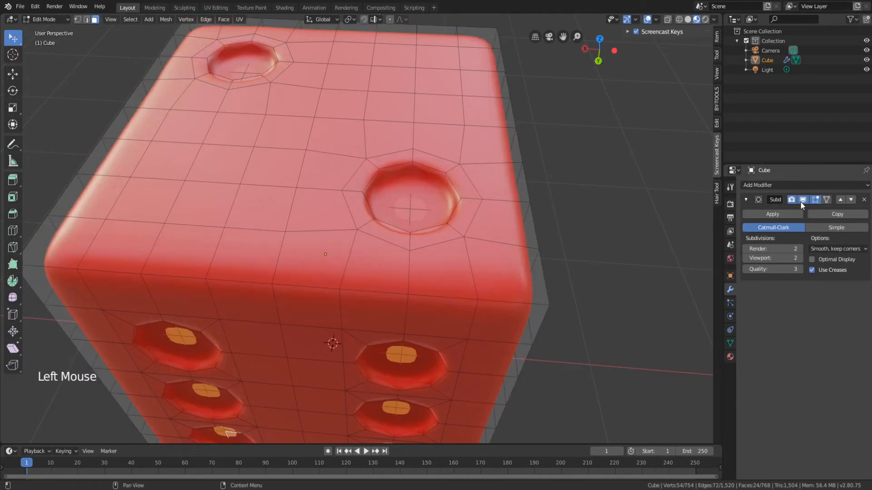
pyautogui.click(800, 201)
pyautogui.click(800, 202)
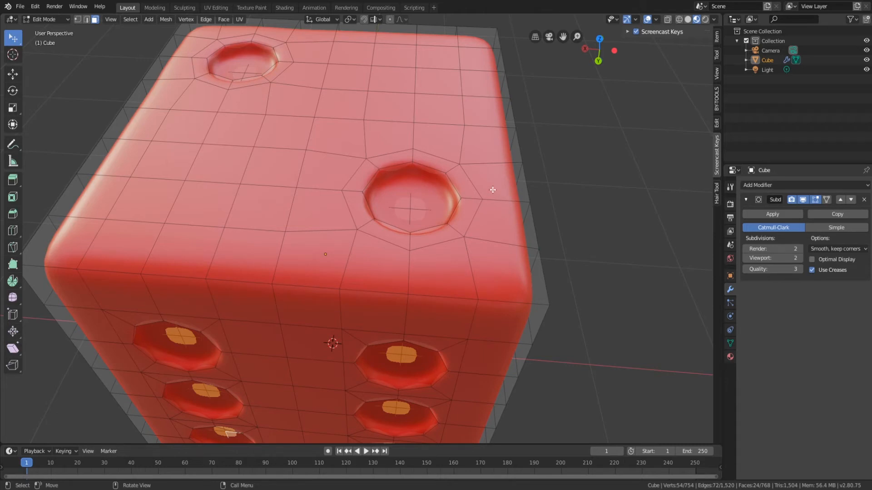
pyautogui.click(803, 200)
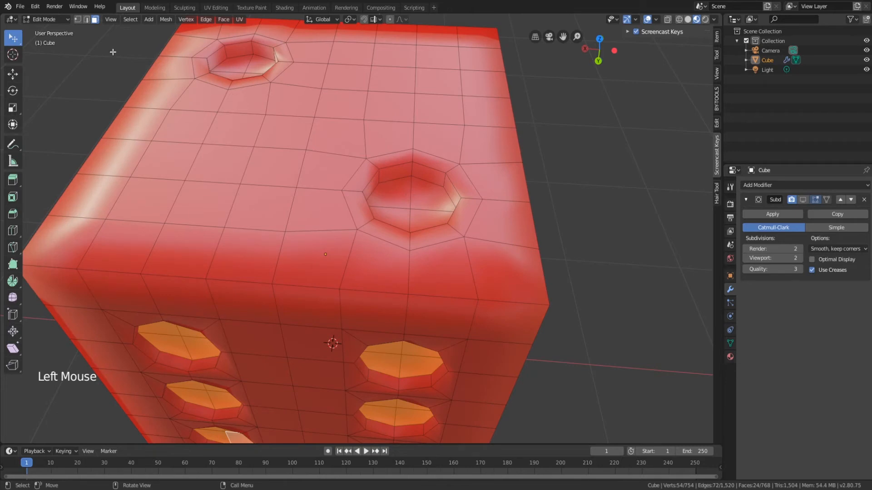
pyautogui.moveTo(434, 209); pyautogui.dragTo(408, 231, button='middle')
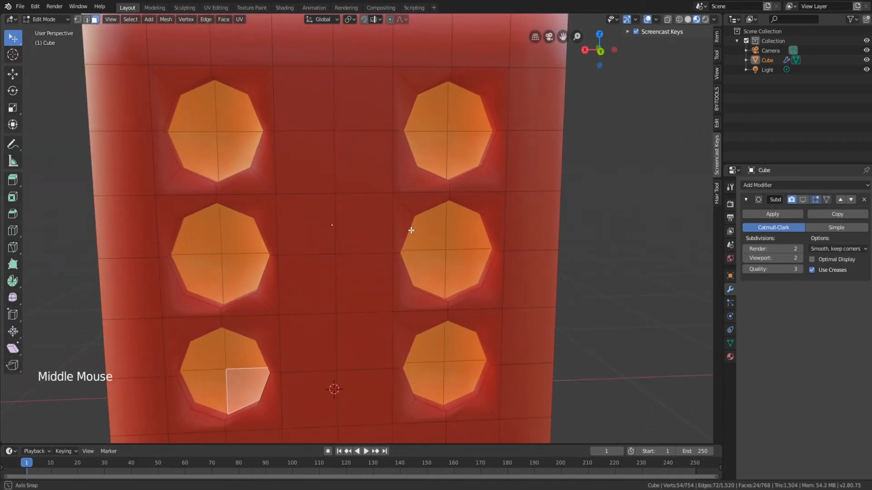
pyautogui.click(605, 184)
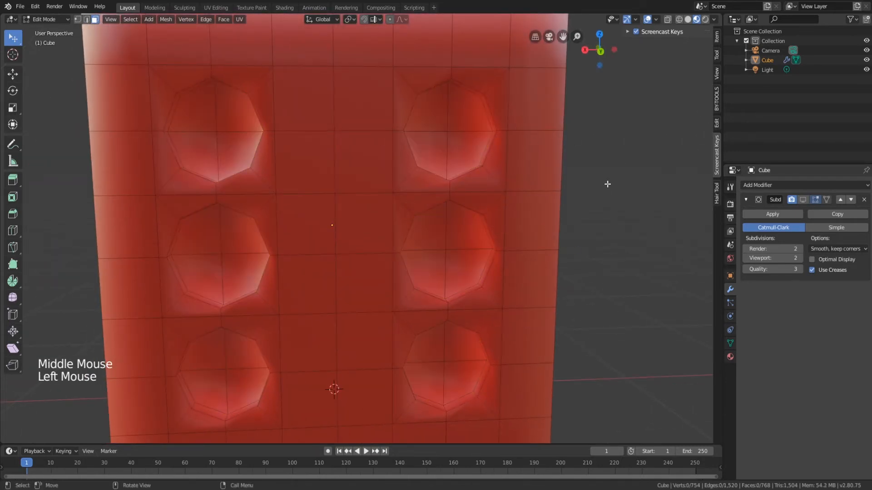
# Select the floor faces of all three pips in one column of the six-pip side.
pyautogui.keyDown('shift'); pyautogui.click(457, 142); pyautogui.keyUp('shift')
pyautogui.keyDown('shift'); pyautogui.click(457, 122); pyautogui.keyUp('shift')
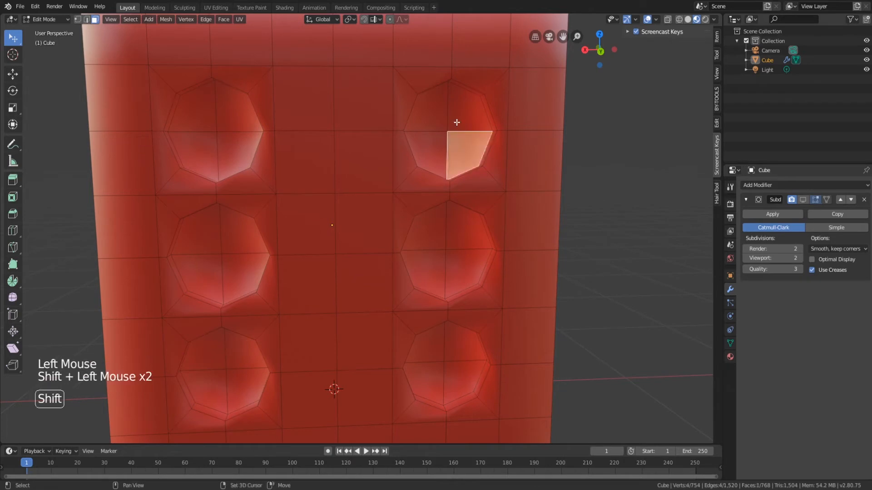
pyautogui.keyDown('shift'); pyautogui.click(429, 129); pyautogui.keyUp('shift')
pyautogui.keyDown('shift'); pyautogui.click(436, 169); pyautogui.keyUp('shift')
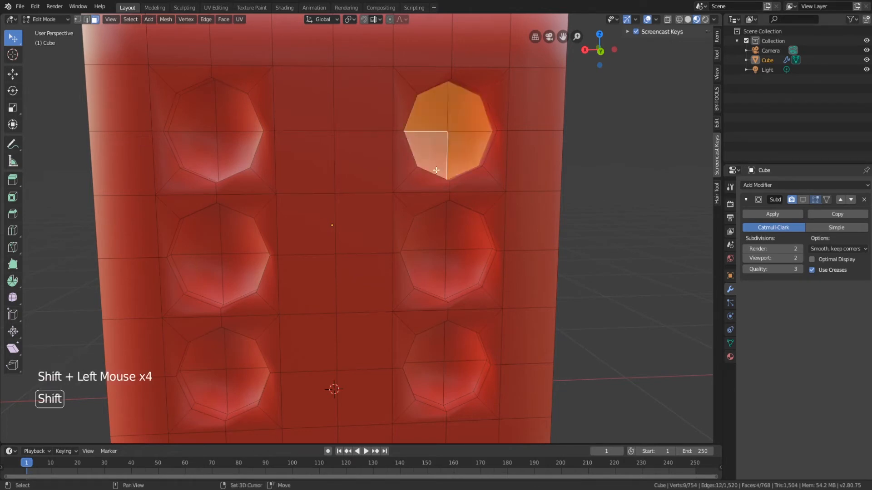
pyautogui.keyDown('shift'); pyautogui.click(435, 227); pyautogui.keyUp('shift')
pyautogui.keyDown('shift'); pyautogui.click(465, 238); pyautogui.keyUp('shift')
pyautogui.keyDown('shift'); pyautogui.click(463, 273); pyautogui.keyUp('shift')
pyautogui.keyDown('shift'); pyautogui.click(428, 269); pyautogui.keyUp('shift')
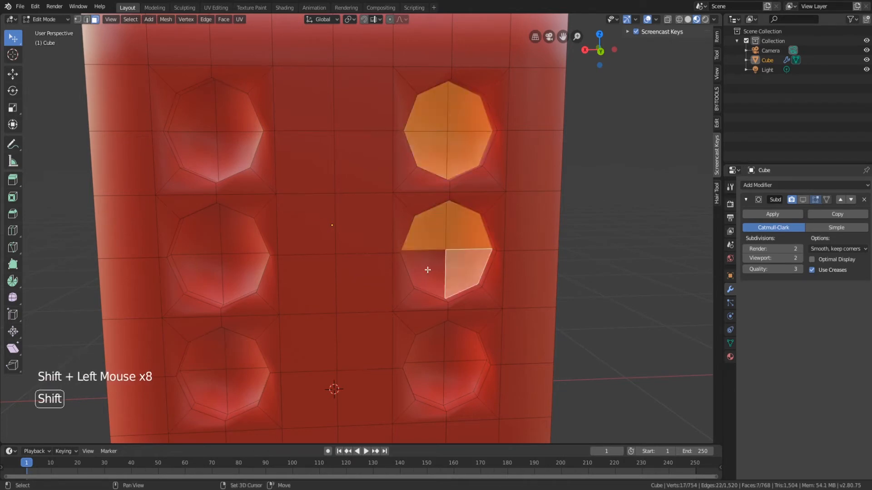
pyautogui.keyDown('shift'); pyautogui.click(435, 351); pyautogui.keyUp('shift')
pyautogui.keyDown('shift'); pyautogui.click(465, 353); pyautogui.keyUp('shift')
pyautogui.keyDown('shift'); pyautogui.click(457, 377); pyautogui.keyUp('shift')
pyautogui.keyDown('shift'); pyautogui.click(424, 373); pyautogui.keyUp('shift')
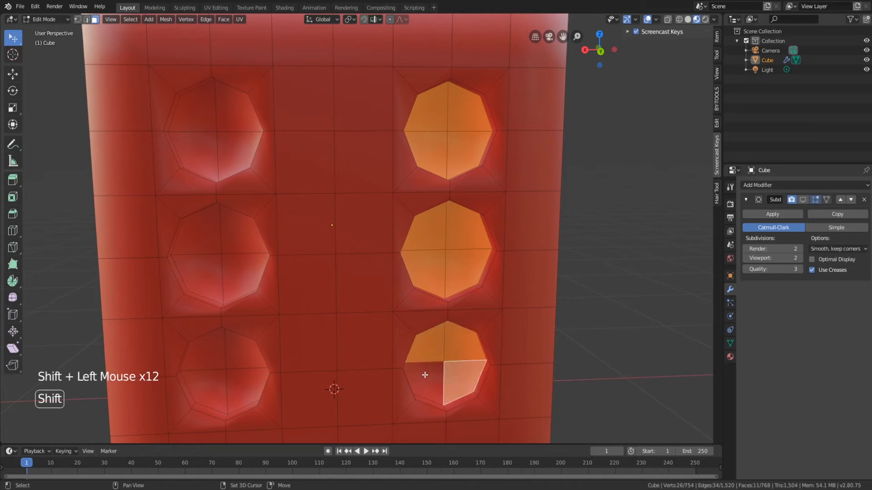
# Add the floor faces of the other column's three pips to the selection and grow it to include the pip walls.
pyautogui.keyDown('shift'); pyautogui.click(249, 383); pyautogui.keyUp('shift')
pyautogui.keyDown('shift'); pyautogui.click(239, 352); pyautogui.keyUp('shift')
pyautogui.keyDown('shift'); pyautogui.click(218, 354); pyautogui.keyUp('shift')
pyautogui.keyDown('shift'); pyautogui.click(205, 391); pyautogui.keyUp('shift')
pyautogui.keyDown('shift'); pyautogui.click(212, 263); pyautogui.keyUp('shift')
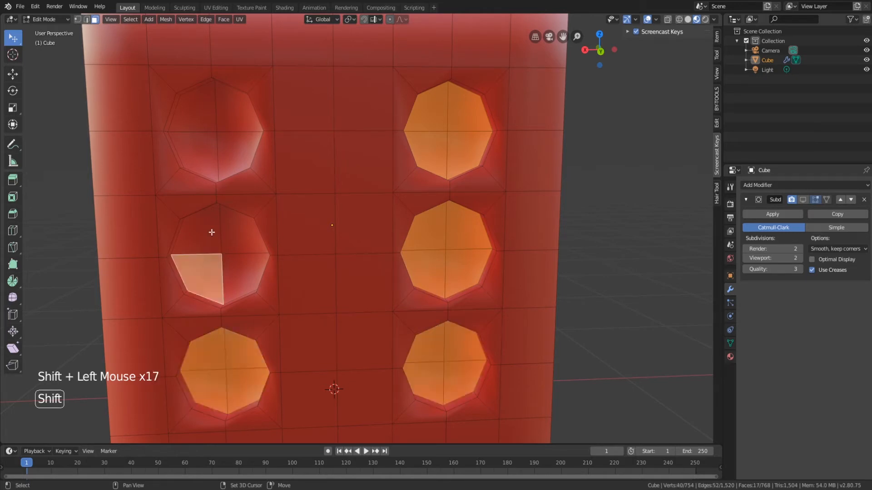
pyautogui.keyDown('shift'); pyautogui.click(211, 232); pyautogui.keyUp('shift')
pyautogui.keyDown('shift'); pyautogui.click(234, 247); pyautogui.keyUp('shift')
pyautogui.keyDown('shift'); pyautogui.click(241, 277); pyautogui.keyUp('shift')
pyautogui.keyDown('shift'); pyautogui.click(238, 155); pyautogui.keyUp('shift')
pyautogui.keyDown('shift'); pyautogui.click(229, 114); pyautogui.keyUp('shift')
pyautogui.keyDown('shift'); pyautogui.click(203, 113); pyautogui.keyUp('shift')
pyautogui.keyDown('shift'); pyautogui.click(202, 113); pyautogui.keyUp('shift')
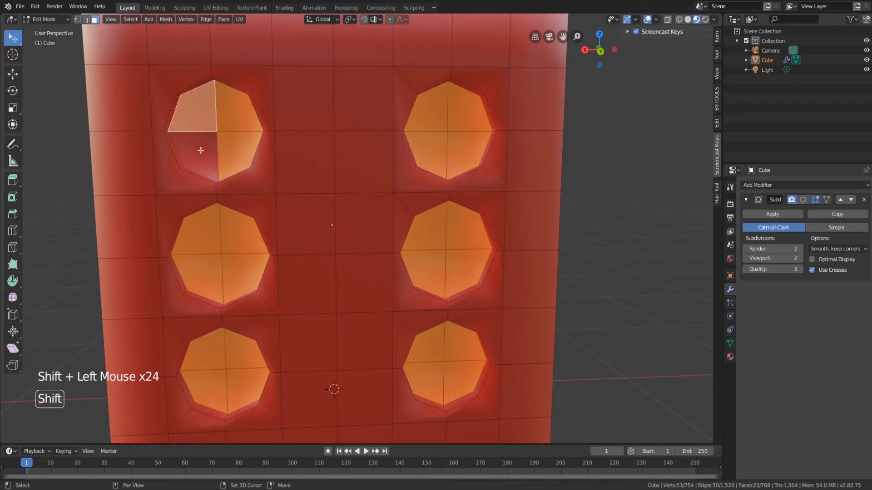
pyautogui.keyDown('shift'); pyautogui.click(202, 148); pyautogui.keyUp('shift')
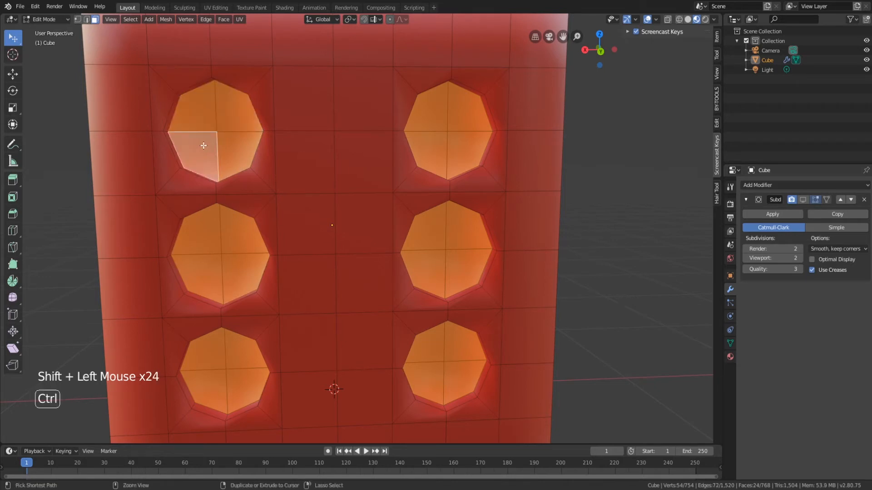
pyautogui.press('ctrl+KP_Add')
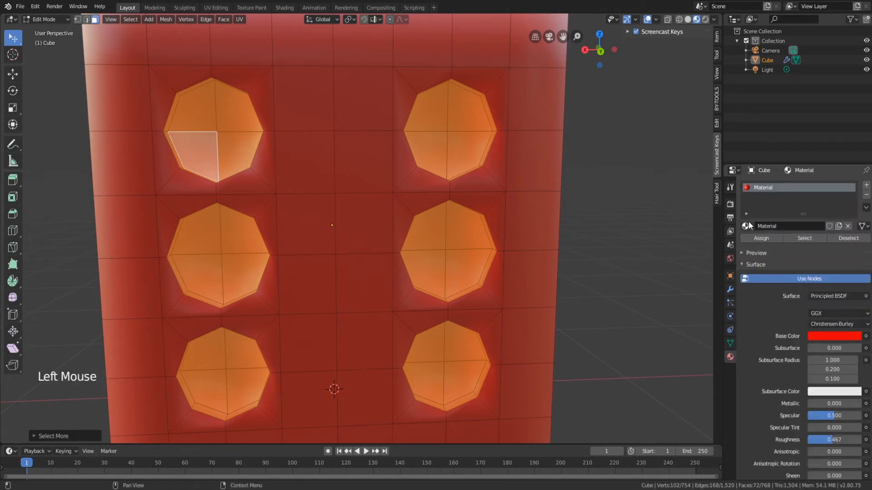
# Create a second, default white material in a new slot and assign it to the selected pip faces.
pyautogui.click(866, 186)
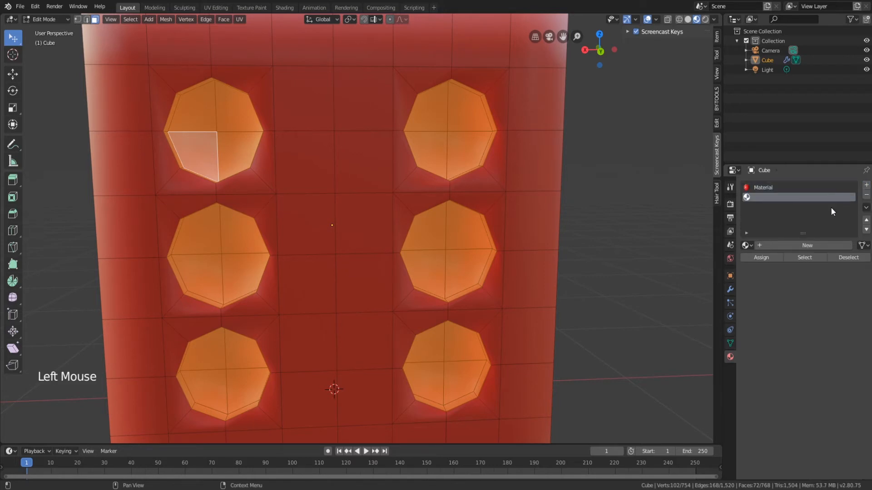
pyautogui.click(799, 246)
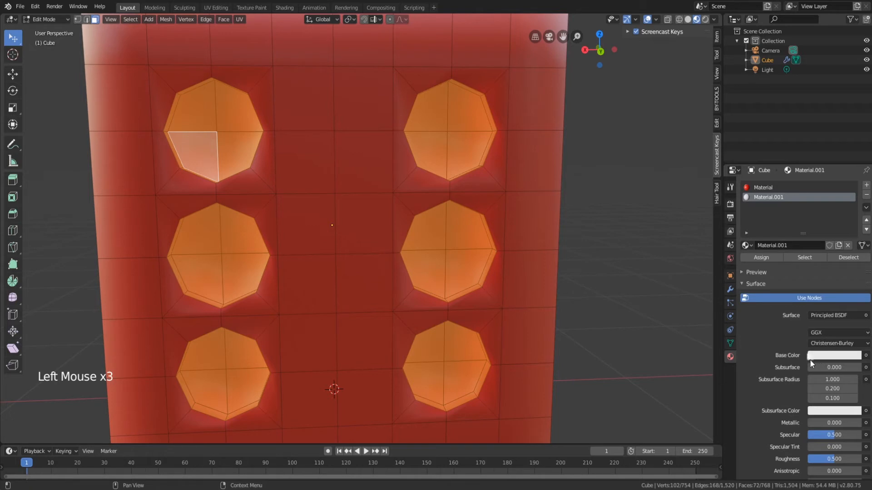
pyautogui.click(761, 257)
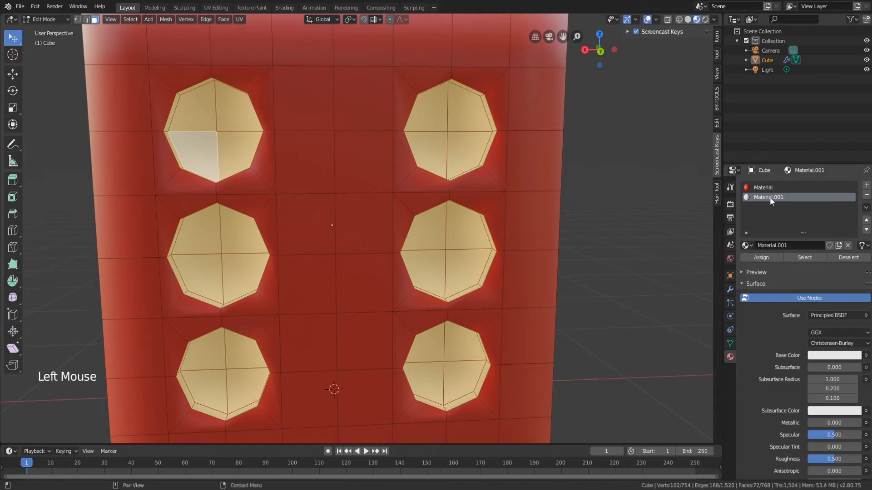
# Turn the Subdivision modifier's viewport display back on and return to Object Mode to view the smooth die.
pyautogui.click(730, 290)
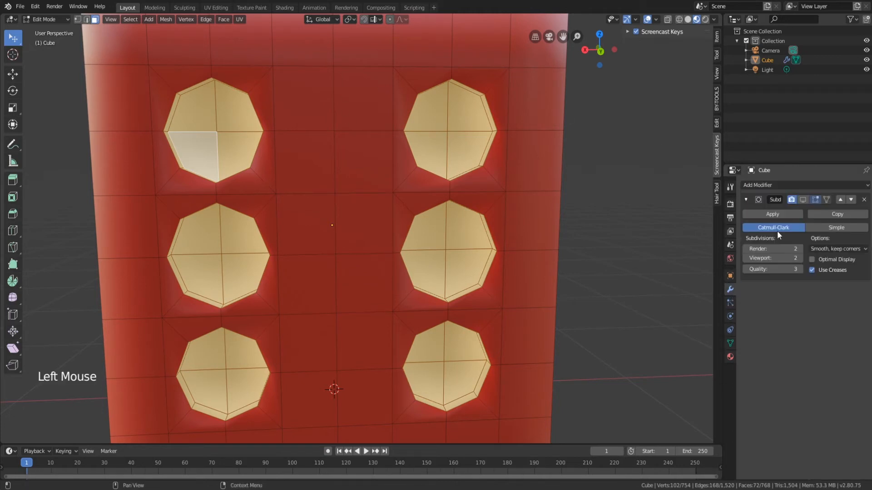
pyautogui.click(803, 200)
pyautogui.click(628, 196)
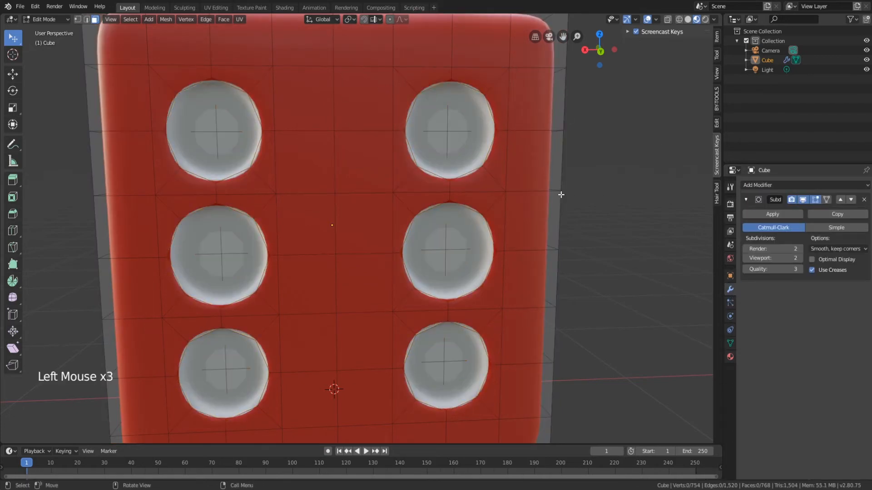
pyautogui.scroll(-3, 561, 194)
pyautogui.press('Tab')
pyautogui.moveTo(552, 162); pyautogui.dragTo(488, 199, button='middle')
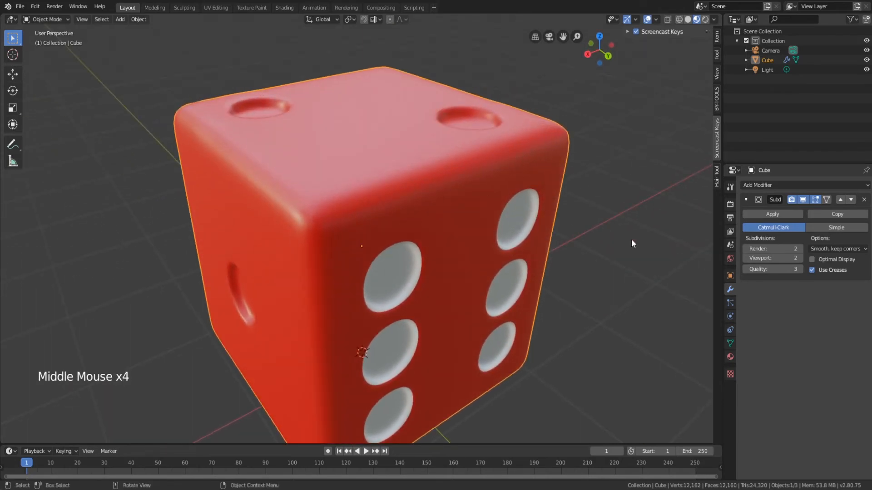
# Try a roughness of 0 on the die's red material and inspect the glossy reflections.
pyautogui.click(729, 356)
pyautogui.click(762, 188)
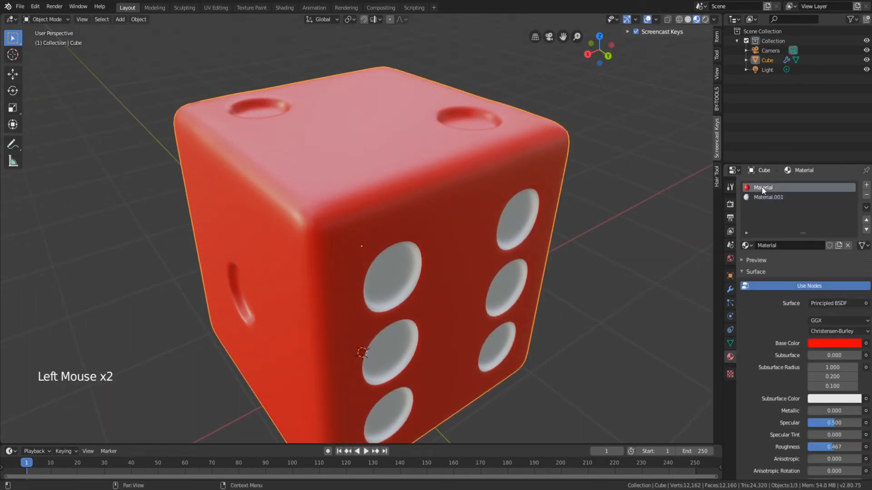
pyautogui.scroll(-3, 767, 358)
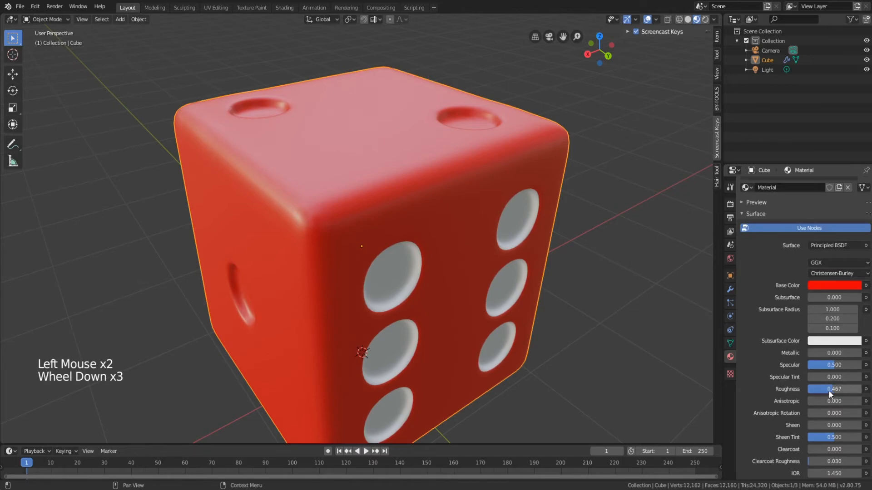
pyautogui.moveTo(829, 392); pyautogui.dragTo(803, 392)
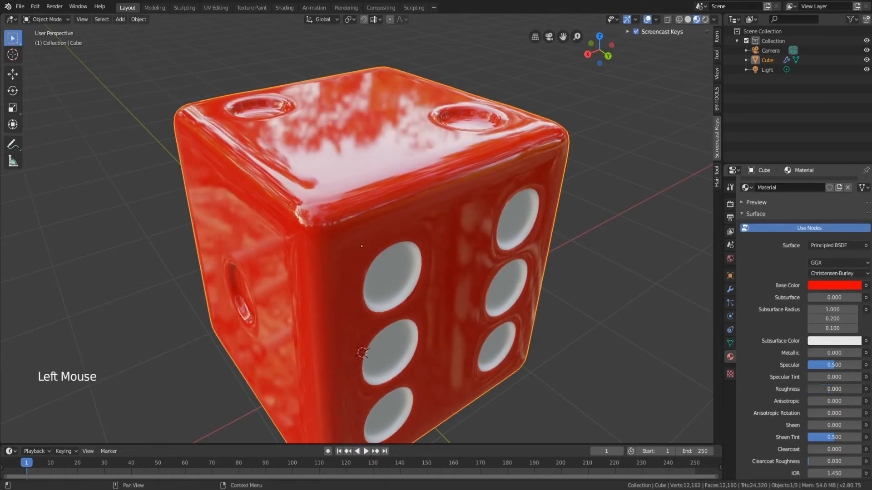
pyautogui.moveTo(631, 324); pyautogui.dragTo(462, 186, button='middle')
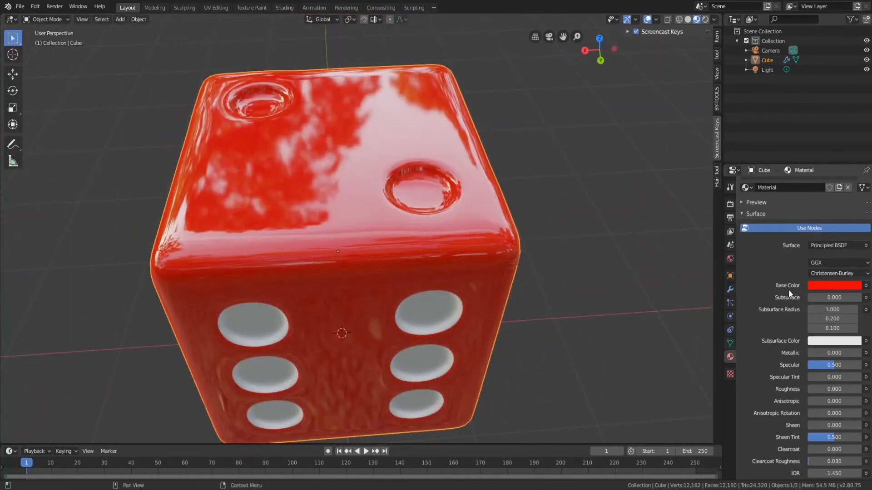
# Turn off the Subdivision modifier's viewport display with the two-pip side in view.
pyautogui.click(730, 289)
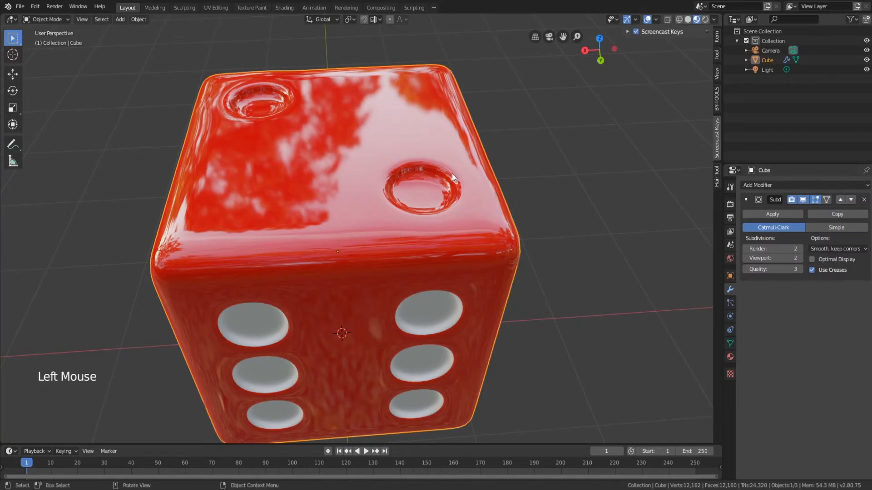
pyautogui.click(803, 199)
pyautogui.moveTo(454, 195); pyautogui.dragTo(391, 211, button='middle')
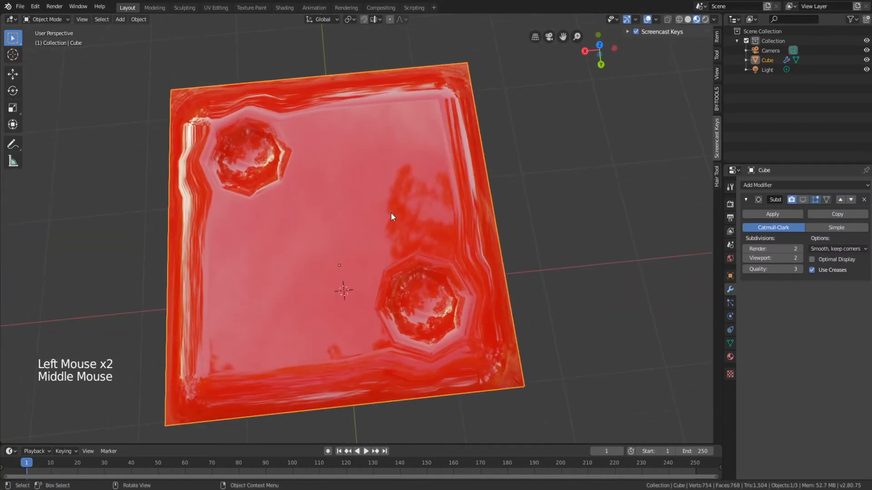
# Set the roughness of the die's red material to 0.358.
pyautogui.click(730, 357)
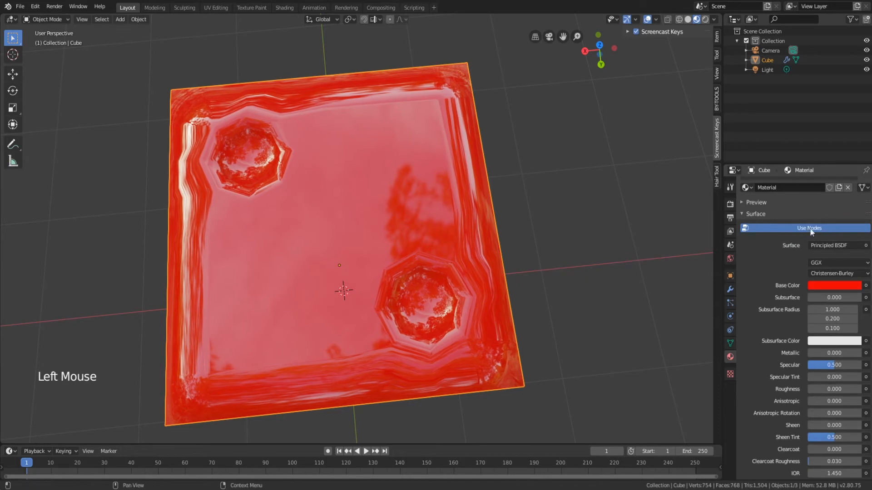
pyautogui.scroll(3, 783, 210)
pyautogui.click(768, 197)
pyautogui.click(767, 187)
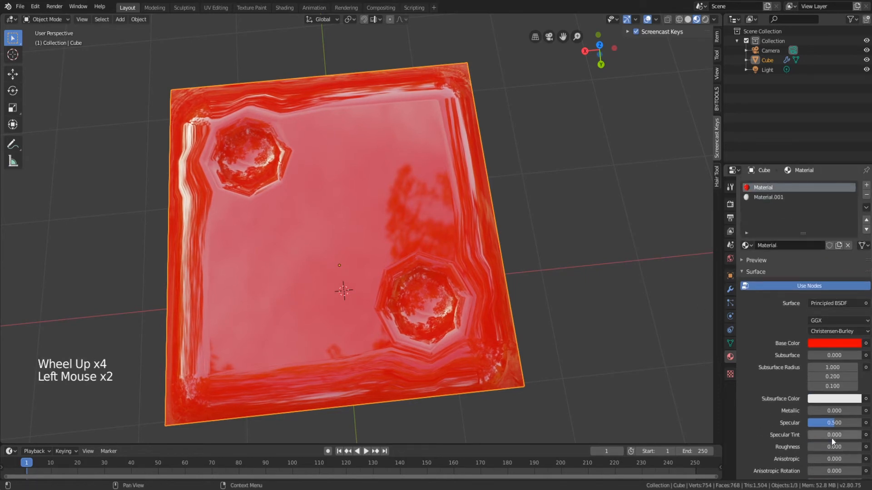
pyautogui.moveTo(820, 447); pyautogui.dragTo(843, 447)
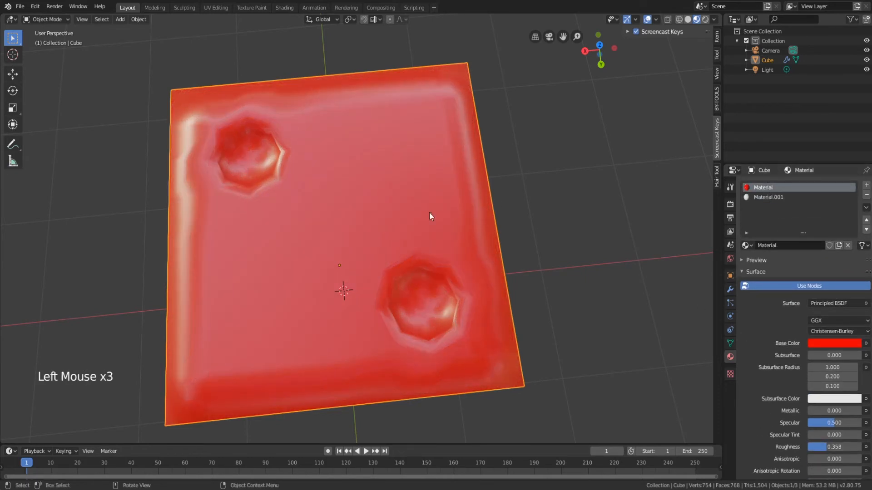
# Enter Edit Mode and select the floor faces of both pips on the two-pip side.
pyautogui.press('Tab')
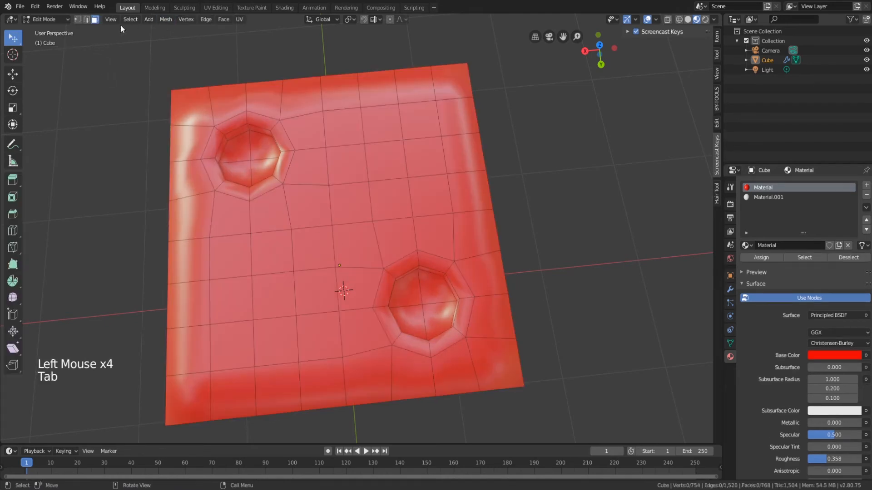
pyautogui.click(445, 300)
pyautogui.keyDown('shift'); pyautogui.click(406, 288); pyautogui.keyUp('shift')
pyautogui.keyDown('shift'); pyautogui.click(406, 321); pyautogui.keyUp('shift')
pyautogui.keyDown('shift'); pyautogui.click(438, 320); pyautogui.keyUp('shift')
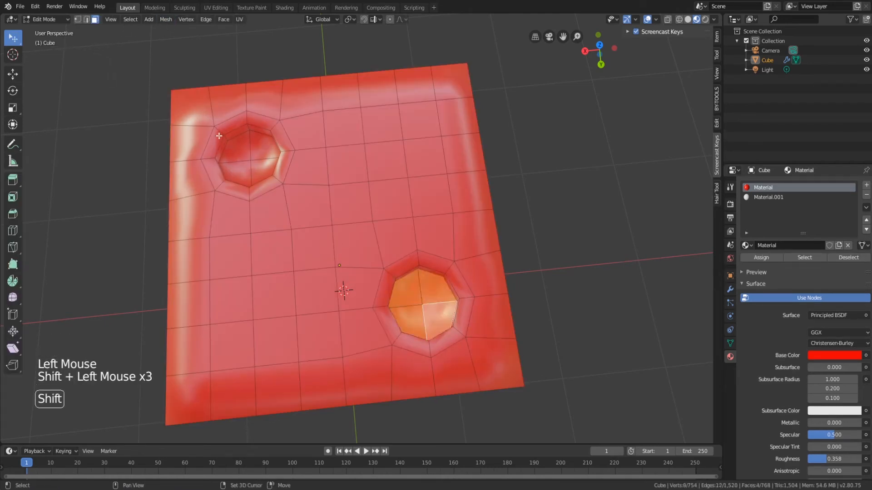
pyautogui.keyDown('shift'); pyautogui.click(251, 149); pyautogui.keyUp('shift')
pyautogui.keyDown('shift'); pyautogui.click(239, 152); pyautogui.keyUp('shift')
pyautogui.keyDown('shift'); pyautogui.click(235, 174); pyautogui.keyUp('shift')
pyautogui.keyDown('shift'); pyautogui.click(272, 163); pyautogui.keyUp('shift')
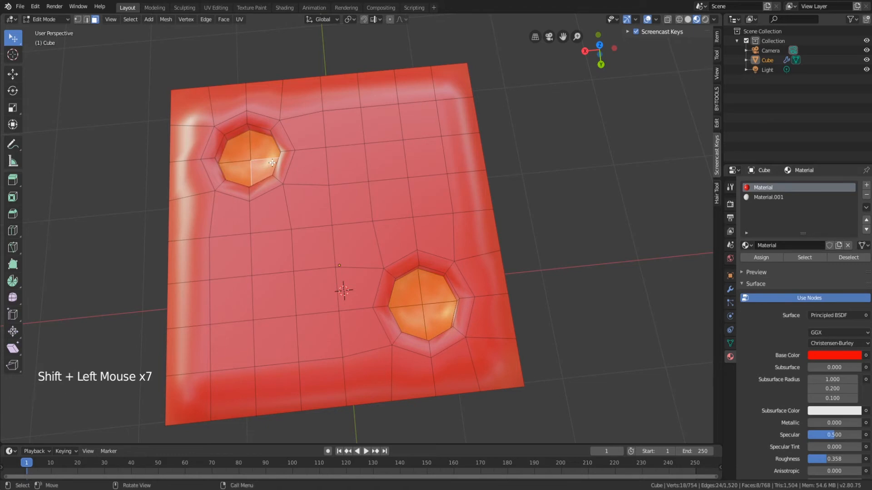
# Grow the selection to include the pip walls and assign the white Material.001 to it.
pyautogui.press('ctrl+KP_Add')
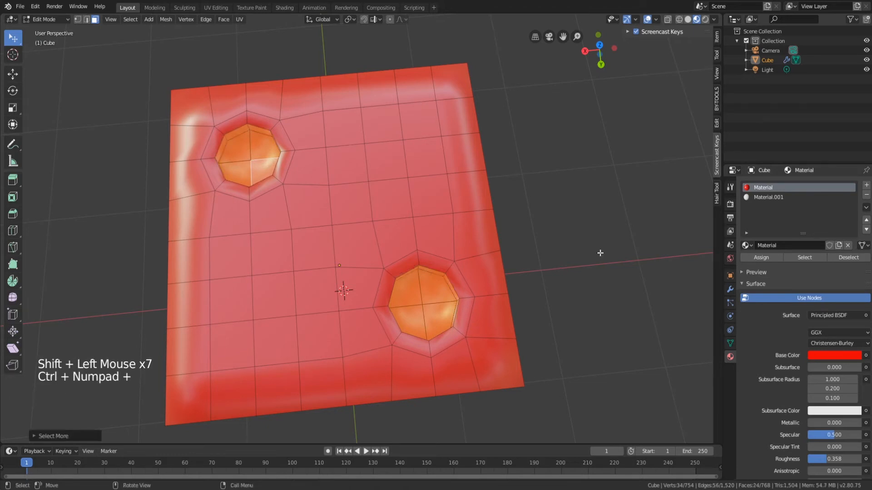
pyautogui.click(774, 197)
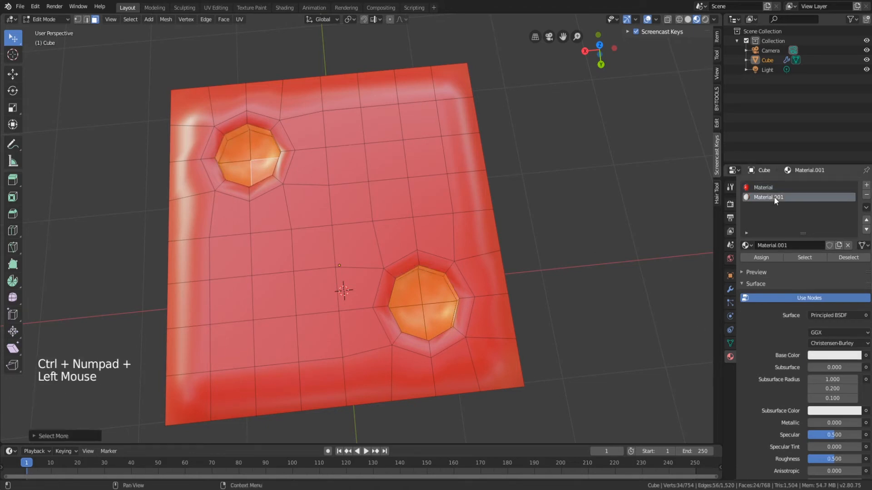
pyautogui.click(768, 255)
# Select the floor and wall faces of all three pips on the three-pip side and assign the active red material to them.
pyautogui.moveTo(590, 252); pyautogui.dragTo(408, 205, button='middle')
pyautogui.click(393, 200)
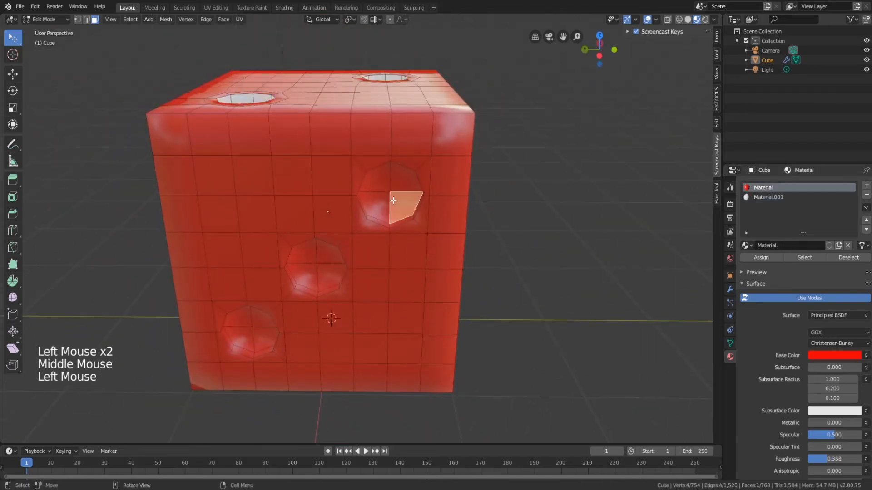
pyautogui.keyDown('shift'); pyautogui.click(406, 178); pyautogui.keyUp('shift')
pyautogui.keyDown('shift'); pyautogui.click(375, 178); pyautogui.keyUp('shift')
pyautogui.keyDown('shift'); pyautogui.click(383, 201); pyautogui.keyUp('shift')
pyautogui.keyDown('shift'); pyautogui.click(329, 251); pyautogui.keyUp('shift')
pyautogui.keyDown('shift'); pyautogui.click(302, 252); pyautogui.keyUp('shift')
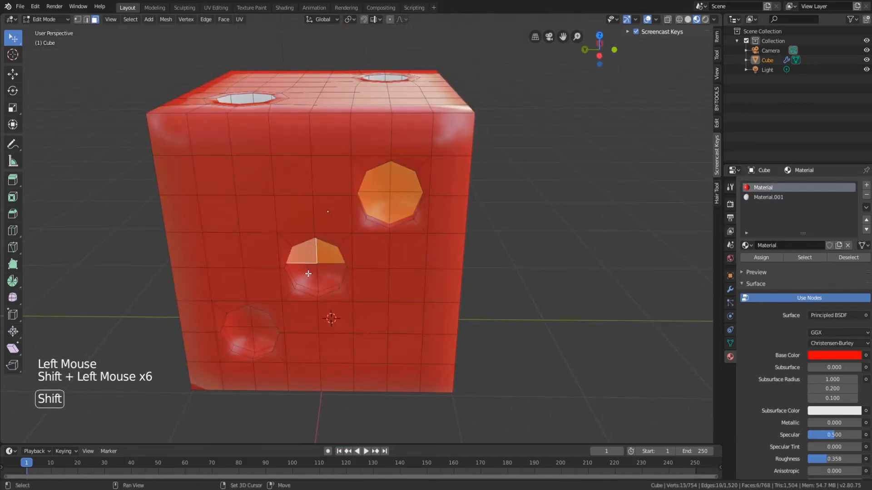
pyautogui.keyDown('shift'); pyautogui.click(302, 278); pyautogui.keyUp('shift')
pyautogui.keyDown('shift'); pyautogui.click(329, 278); pyautogui.keyUp('shift')
pyautogui.keyDown('shift'); pyautogui.click(263, 317); pyautogui.keyUp('shift')
pyautogui.keyDown('shift'); pyautogui.click(237, 318); pyautogui.keyUp('shift')
pyautogui.keyDown('shift'); pyautogui.click(241, 338); pyautogui.keyUp('shift')
pyautogui.keyDown('shift'); pyautogui.click(261, 342); pyautogui.keyUp('shift')
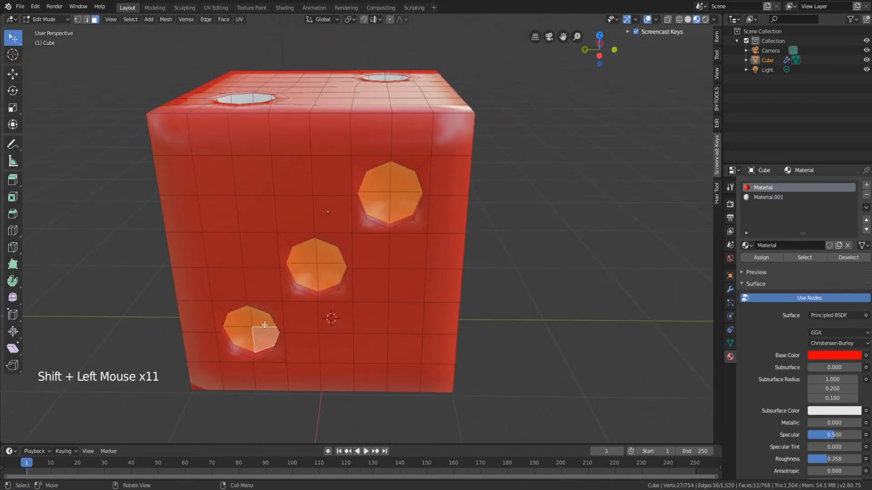
pyautogui.press('ctrl+KP_Add')
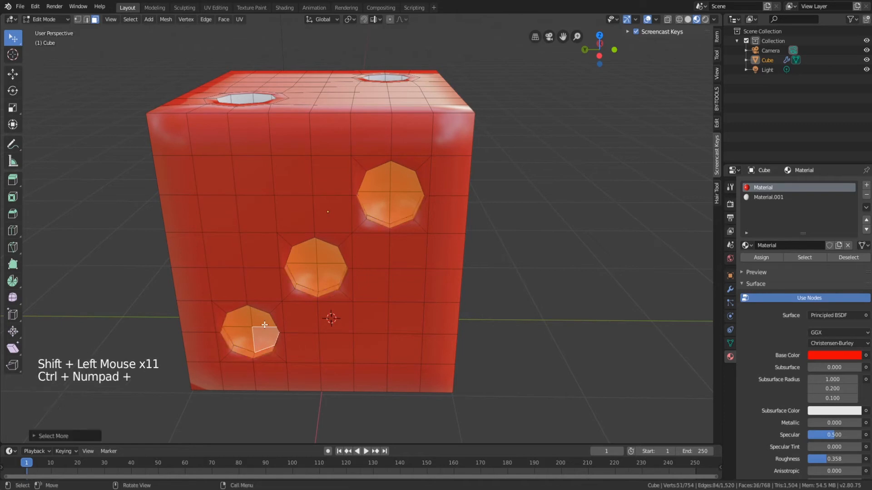
pyautogui.click(762, 258)
# Select the floor faces of the two upper pips and the centre pip on the five-pip side.
pyautogui.moveTo(574, 246); pyautogui.dragTo(454, 250, button='middle')
pyautogui.moveTo(454, 250); pyautogui.dragTo(415, 252, button='middle')
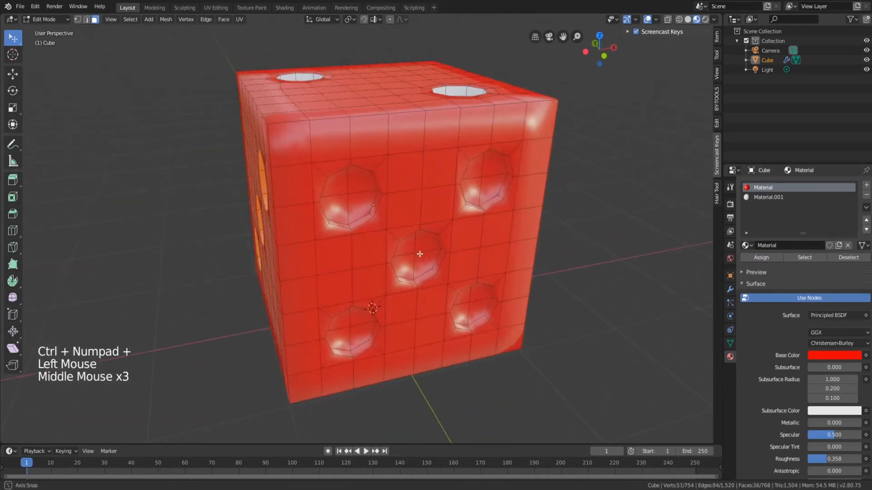
pyautogui.click(359, 187)
pyautogui.keyDown('shift'); pyautogui.click(336, 184); pyautogui.keyUp('shift')
pyautogui.keyDown('shift'); pyautogui.click(337, 210); pyautogui.keyUp('shift')
pyautogui.keyDown('shift'); pyautogui.click(361, 210); pyautogui.keyUp('shift')
pyautogui.keyDown('shift'); pyautogui.click(473, 168); pyautogui.keyUp('shift')
pyautogui.keyDown('shift'); pyautogui.click(490, 171); pyautogui.keyUp('shift')
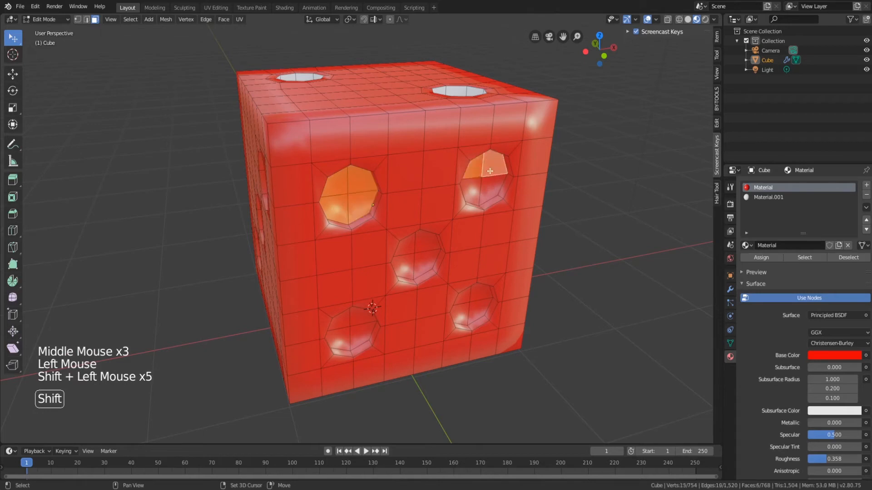
pyautogui.keyDown('shift'); pyautogui.click(494, 190); pyautogui.keyUp('shift')
pyautogui.keyDown('shift'); pyautogui.click(472, 193); pyautogui.keyUp('shift')
pyautogui.keyDown('shift'); pyautogui.click(427, 243); pyautogui.keyUp('shift')
pyautogui.keyDown('shift'); pyautogui.click(405, 245); pyautogui.keyUp('shift')
pyautogui.keyDown('shift'); pyautogui.click(404, 268); pyautogui.keyUp('shift')
pyautogui.keyDown('shift'); pyautogui.click(424, 260); pyautogui.keyUp('shift')
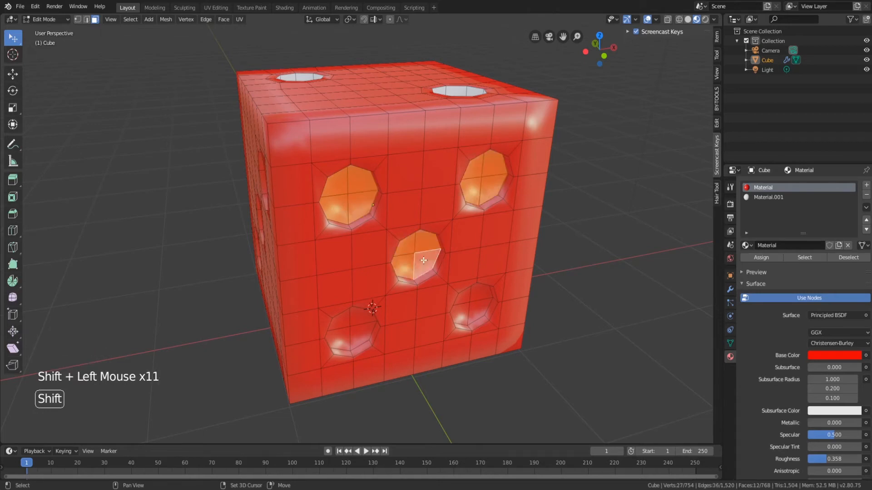
# Add the floors of the two lower pips and all five pips' walls to the selection and assign the active red material to it.
pyautogui.keyDown('shift'); pyautogui.click(472, 302); pyautogui.keyUp('shift')
pyautogui.keyDown('shift'); pyautogui.click(466, 298); pyautogui.keyUp('shift')
pyautogui.keyDown('shift'); pyautogui.click(480, 313); pyautogui.keyUp('shift')
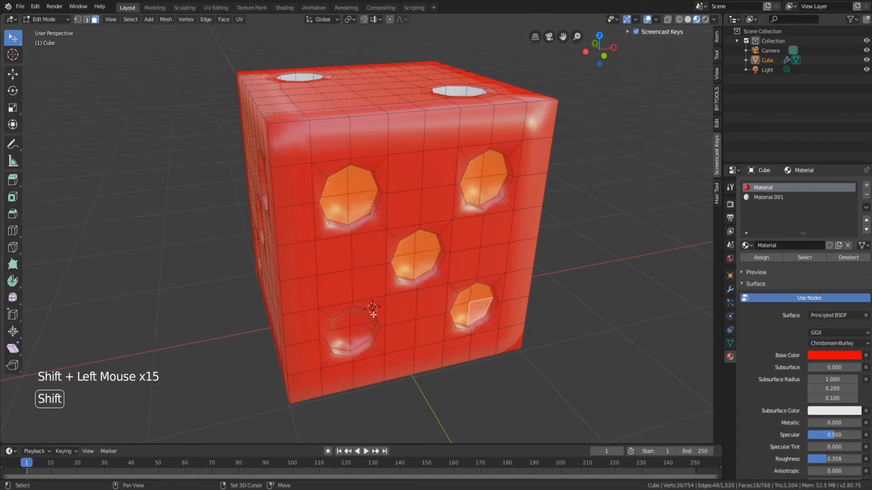
pyautogui.keyDown('shift'); pyautogui.click(363, 316); pyautogui.keyUp('shift')
pyautogui.keyDown('shift'); pyautogui.click(342, 318); pyautogui.keyUp('shift')
pyautogui.keyDown('shift'); pyautogui.click(338, 338); pyautogui.keyUp('shift')
pyautogui.keyDown('shift'); pyautogui.click(362, 328); pyautogui.keyUp('shift')
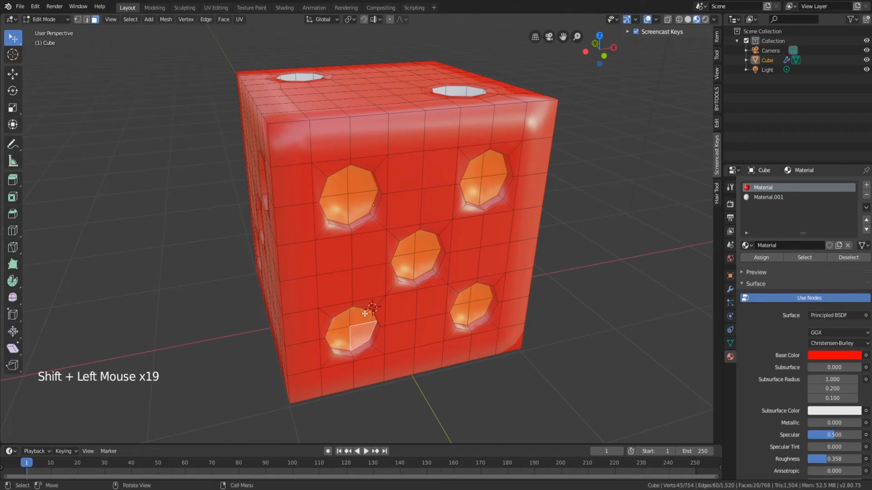
pyautogui.press('ctrl+KP_Add')
pyautogui.click(769, 261)
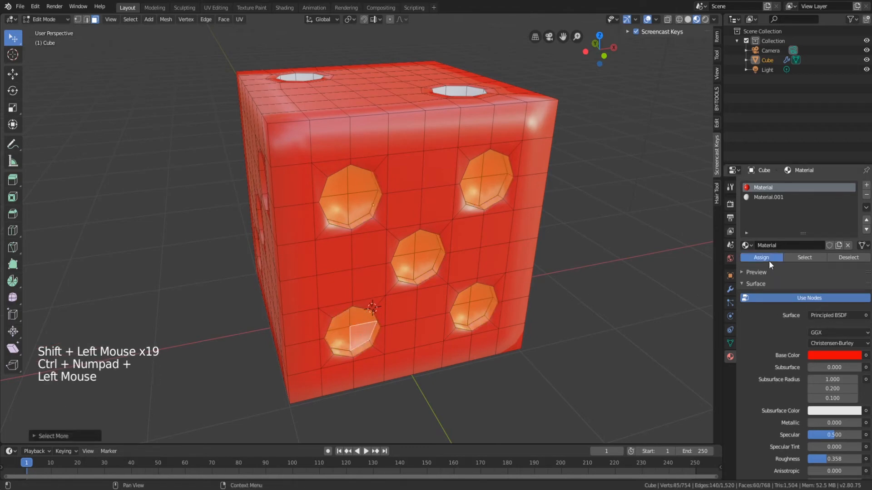
# Select the floor and wall faces of the pip on the one-pip side and assign the white Material.001 to them.
pyautogui.moveTo(408, 218); pyautogui.dragTo(356, 257, button='middle')
pyautogui.click(384, 262)
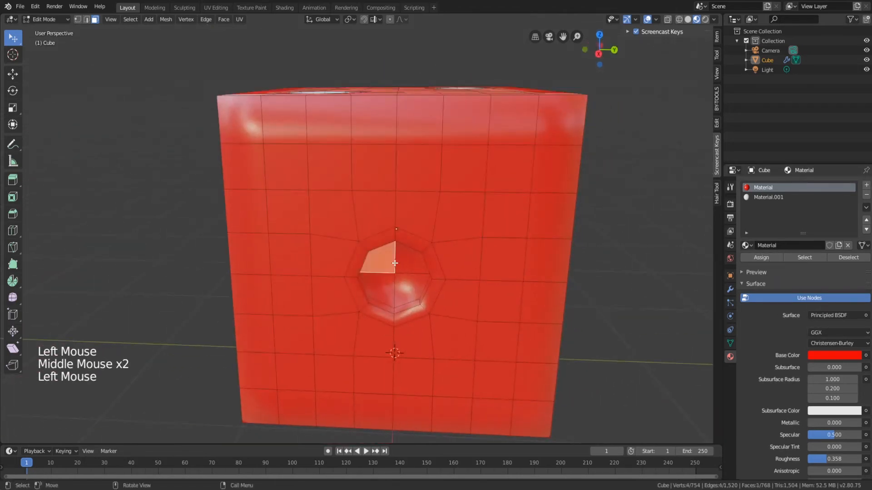
pyautogui.keyDown('shift'); pyautogui.click(397, 263); pyautogui.keyUp('shift')
pyautogui.keyDown('shift'); pyautogui.click(407, 289); pyautogui.keyUp('shift')
pyautogui.keyDown('shift'); pyautogui.click(382, 288); pyautogui.keyUp('shift')
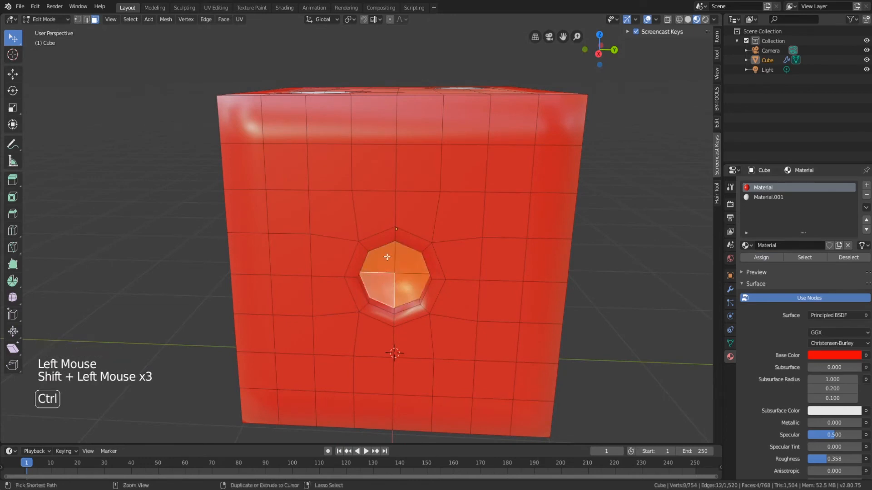
pyautogui.press('ctrl+KP_Add')
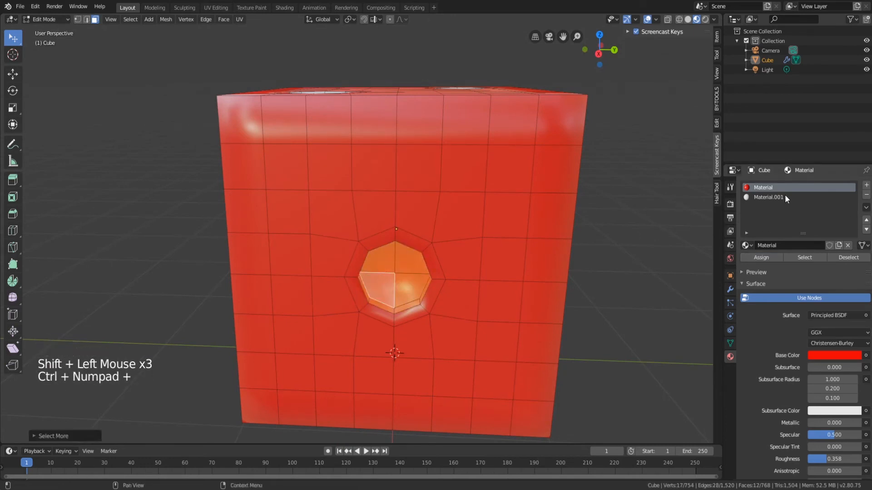
pyautogui.moveTo(500, 190)
pyautogui.mouseDown(button='middle')
pyautogui.moveTo(539, 201)
pyautogui.moveTo(655, 204)
pyautogui.moveTo(503, 186)
pyautogui.mouseUp(button='middle')
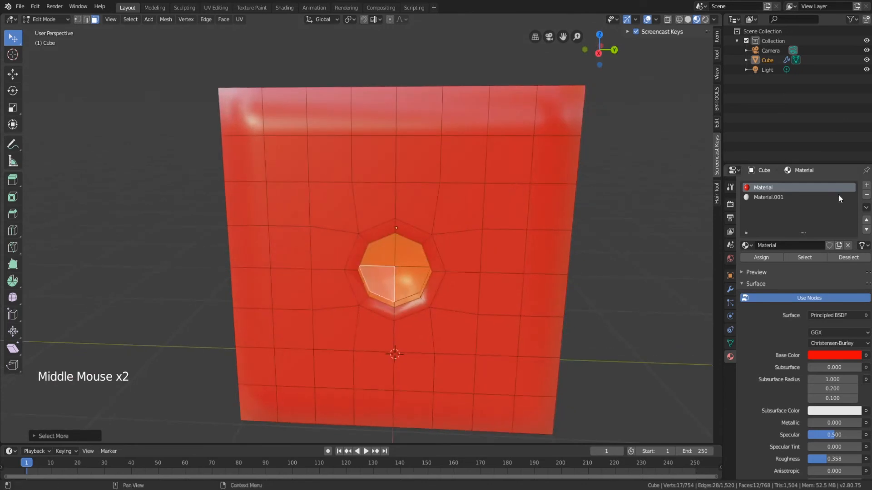
pyautogui.click(777, 198)
pyautogui.click(761, 257)
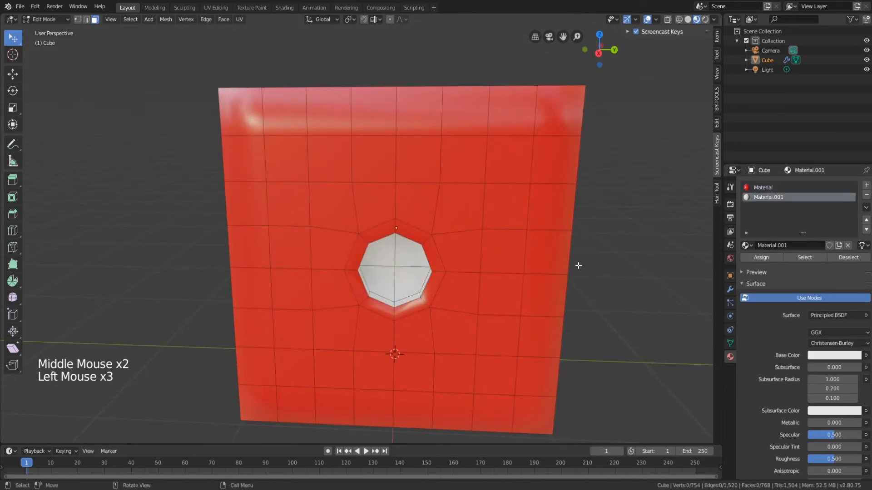
# Select the floor faces of the upper-right and centre pips on the five-pip side.
pyautogui.moveTo(578, 263); pyautogui.dragTo(448, 184, button='middle')
pyautogui.click(448, 184)
pyautogui.keyDown('shift'); pyautogui.click(459, 149); pyautogui.keyUp('shift')
pyautogui.keyDown('shift'); pyautogui.click(481, 146); pyautogui.keyUp('shift')
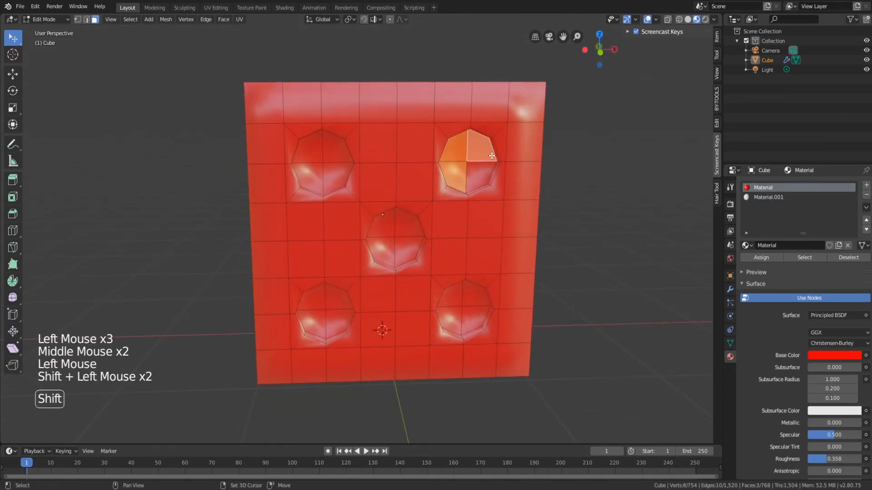
pyautogui.keyDown('shift'); pyautogui.click(481, 178); pyautogui.keyUp('shift')
pyautogui.keyDown('shift'); pyautogui.click(382, 225); pyautogui.keyUp('shift')
pyautogui.keyDown('shift'); pyautogui.click(405, 229); pyautogui.keyUp('shift')
pyautogui.keyDown('shift'); pyautogui.click(409, 252); pyautogui.keyUp('shift')
pyautogui.keyDown('shift'); pyautogui.click(382, 252); pyautogui.keyUp('shift')
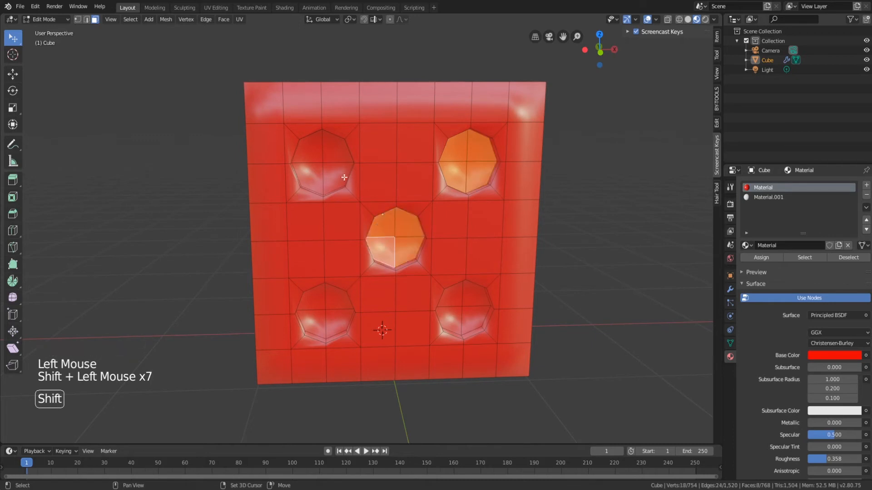
# Add the floor faces of the upper-left and both lower pips on the five-pip side to the selection.
pyautogui.keyDown('shift'); pyautogui.click(338, 180); pyautogui.keyUp('shift')
pyautogui.keyDown('shift'); pyautogui.click(338, 146); pyautogui.keyUp('shift')
pyautogui.keyDown('shift'); pyautogui.click(306, 147); pyautogui.keyUp('shift')
pyautogui.keyDown('shift'); pyautogui.click(306, 179); pyautogui.keyUp('shift')
pyautogui.keyDown('shift'); pyautogui.click(313, 296); pyautogui.keyUp('shift')
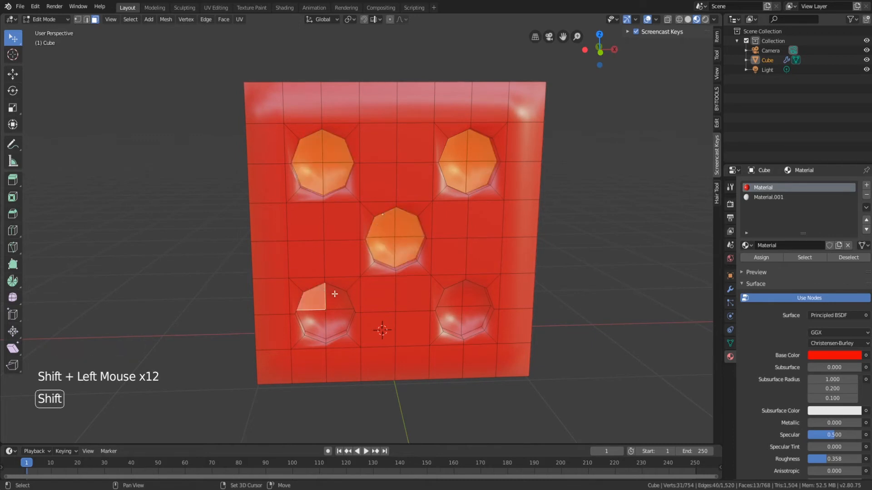
pyautogui.keyDown('shift'); pyautogui.click(340, 298); pyautogui.keyUp('shift')
pyautogui.keyDown('shift'); pyautogui.click(340, 325); pyautogui.keyUp('shift')
pyautogui.keyDown('shift'); pyautogui.click(312, 325); pyautogui.keyUp('shift')
pyautogui.keyDown('shift'); pyautogui.click(451, 295); pyautogui.keyUp('shift')
pyautogui.keyDown('shift'); pyautogui.click(469, 302); pyautogui.keyUp('shift')
pyautogui.keyDown('shift'); pyautogui.click(477, 320); pyautogui.keyUp('shift')
pyautogui.keyDown('shift'); pyautogui.click(449, 320); pyautogui.keyUp('shift')
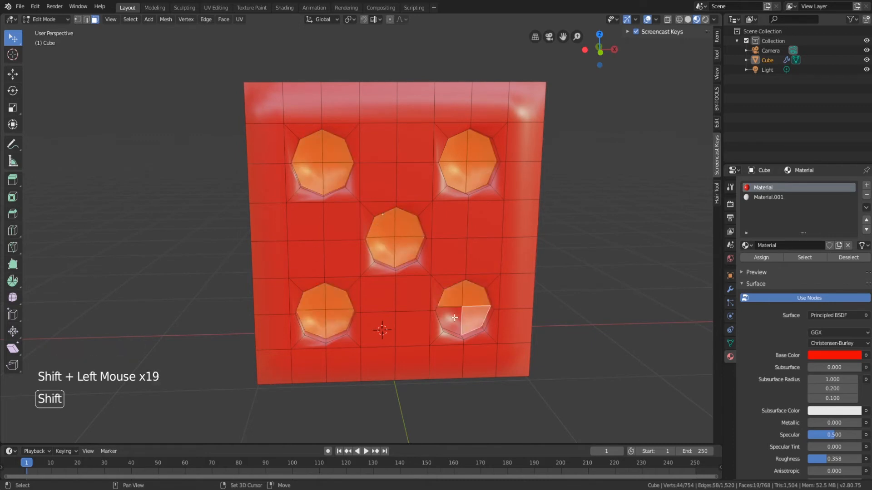
# Grow the selection to include the five pips' walls and assign the white Material.001 to it.
pyautogui.press('ctrl+KP_Add')
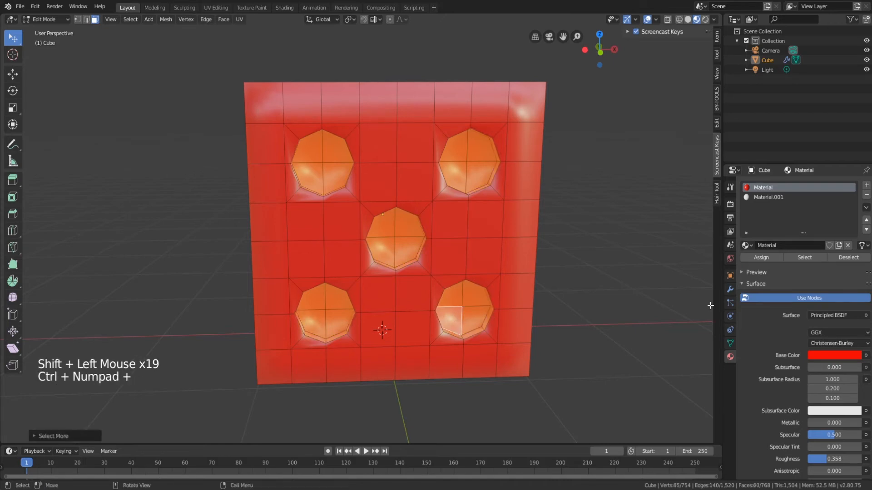
pyautogui.click(781, 197)
pyautogui.click(761, 257)
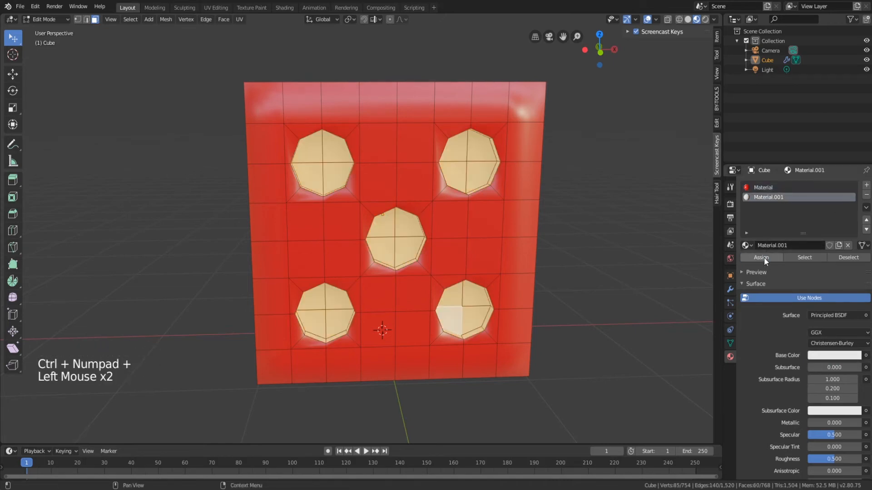
pyautogui.click(578, 237)
# Select the floor faces of all three pips on the three-pip side.
pyautogui.moveTo(578, 237); pyautogui.dragTo(674, 236, button='middle')
pyautogui.click(404, 145)
pyautogui.keyDown('shift'); pyautogui.click(368, 141); pyautogui.keyUp('shift')
pyautogui.keyDown('shift'); pyautogui.click(369, 175); pyautogui.keyUp('shift')
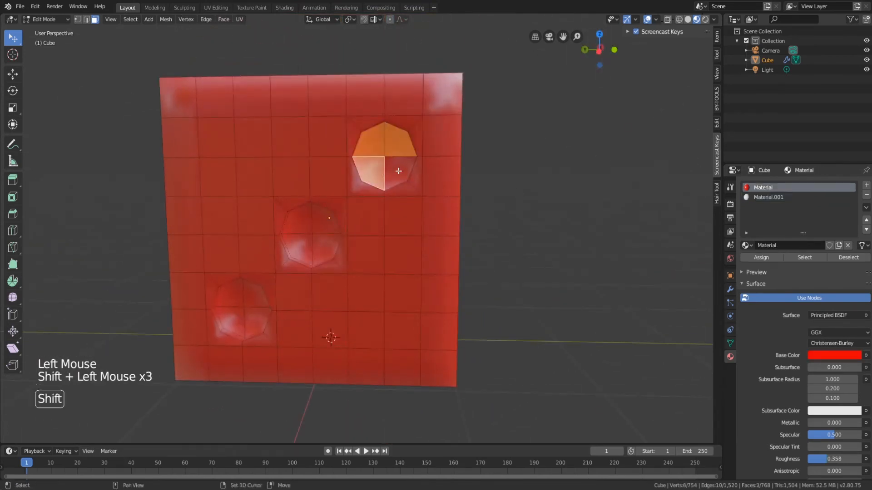
pyautogui.keyDown('shift'); pyautogui.click(399, 175); pyautogui.keyUp('shift')
pyautogui.keyDown('shift'); pyautogui.click(326, 219); pyautogui.keyUp('shift')
pyautogui.keyDown('shift'); pyautogui.click(296, 220); pyautogui.keyUp('shift')
pyautogui.keyDown('shift'); pyautogui.click(326, 249); pyautogui.keyUp('shift')
pyautogui.keyDown('shift'); pyautogui.click(227, 295); pyautogui.keyUp('shift')
pyautogui.keyDown('shift'); pyautogui.click(256, 295); pyautogui.keyUp('shift')
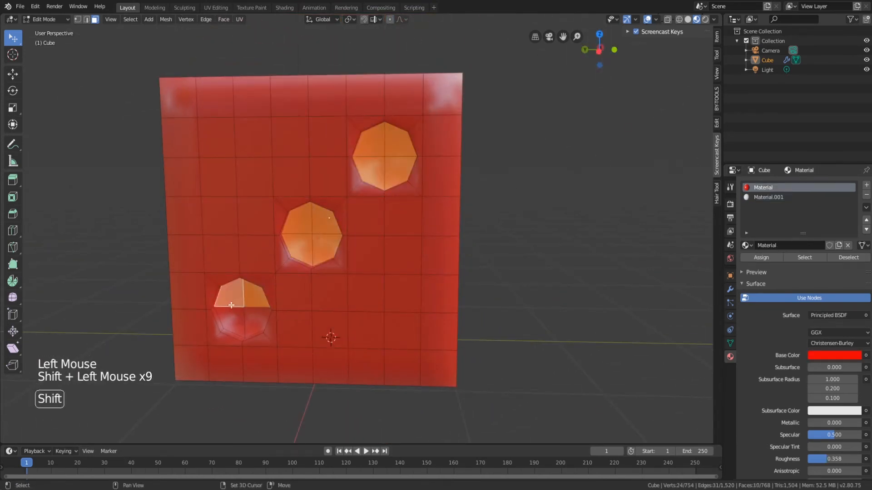
pyautogui.keyDown('shift'); pyautogui.click(227, 324); pyautogui.keyUp('shift')
pyautogui.keyDown('shift'); pyautogui.click(253, 317); pyautogui.keyUp('shift')
# Assign the white Material.001 to the selected pip floors, and extend the selection and the material to the three pips' walls.
pyautogui.click(768, 197)
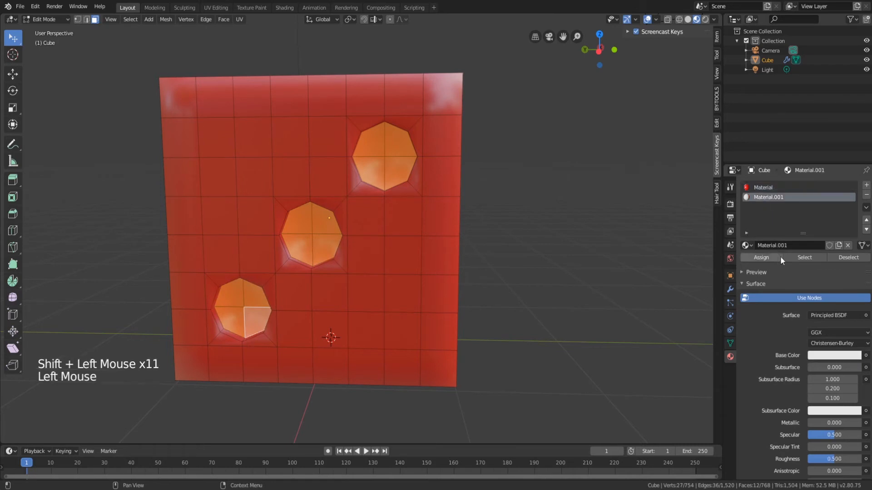
pyautogui.click(773, 257)
pyautogui.press('ctrl+KP_Add')
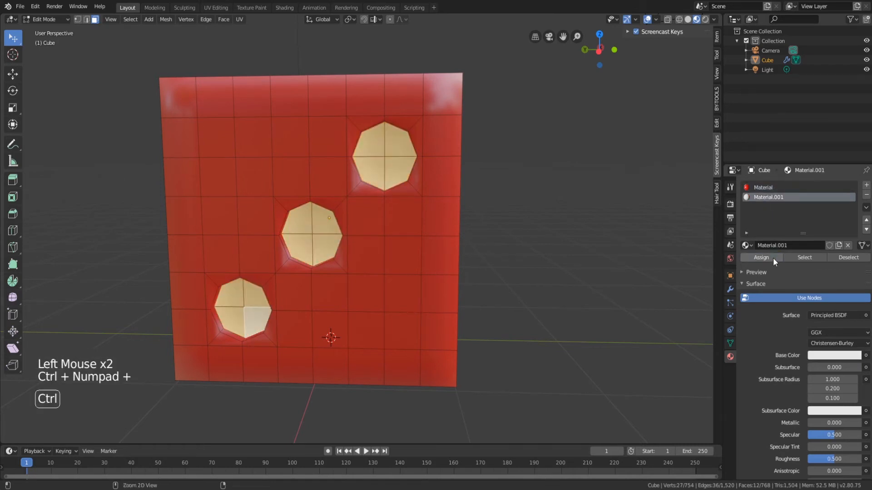
pyautogui.click(772, 257)
pyautogui.moveTo(510, 241); pyautogui.dragTo(489, 217, button='middle')
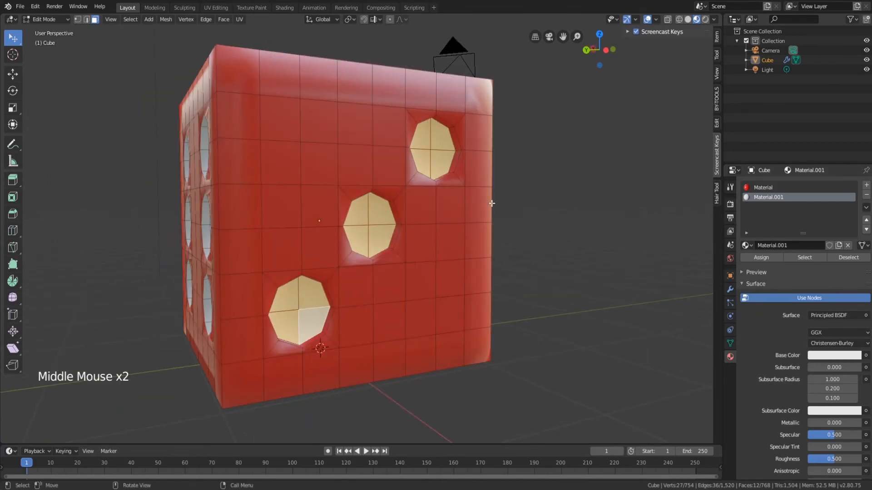
pyautogui.press('ctrl+KP_Add')
pyautogui.click(761, 257)
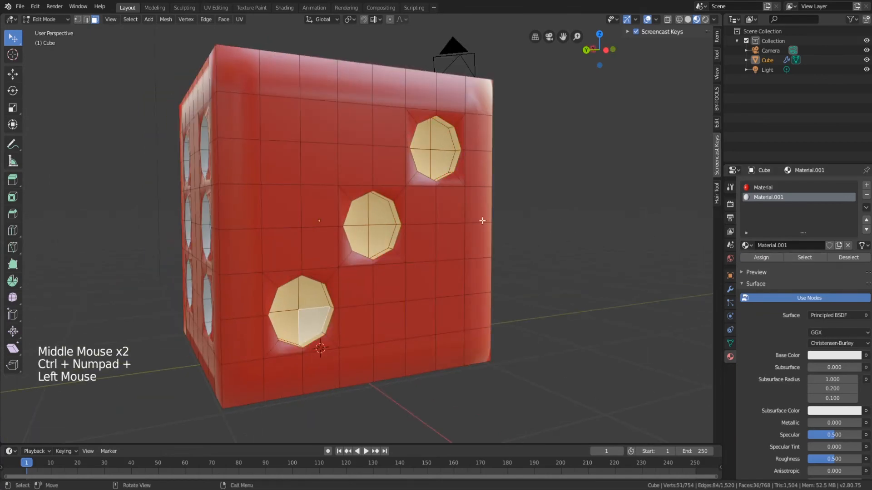
# Select all eight triangular floor faces of the upper-right pip on the four-pip side.
pyautogui.moveTo(482, 221); pyautogui.dragTo(369, 193, button='middle')
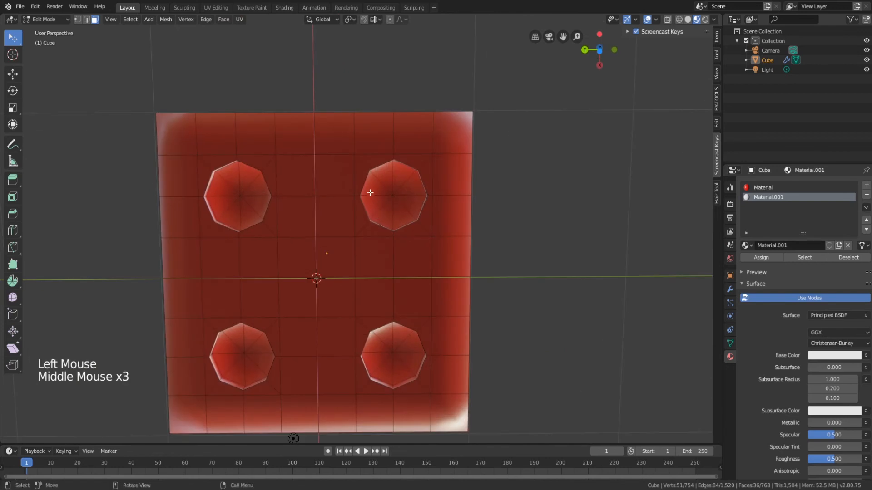
pyautogui.scroll(1, 369, 179)
pyautogui.click(380, 175)
pyautogui.keyDown('shift'); pyautogui.click(391, 160); pyautogui.keyUp('shift')
pyautogui.keyDown('shift'); pyautogui.click(408, 164); pyautogui.keyUp('shift')
pyautogui.keyDown('shift'); pyautogui.click(411, 162); pyautogui.keyUp('shift')
pyautogui.keyDown('shift'); pyautogui.click(425, 175); pyautogui.keyUp('shift')
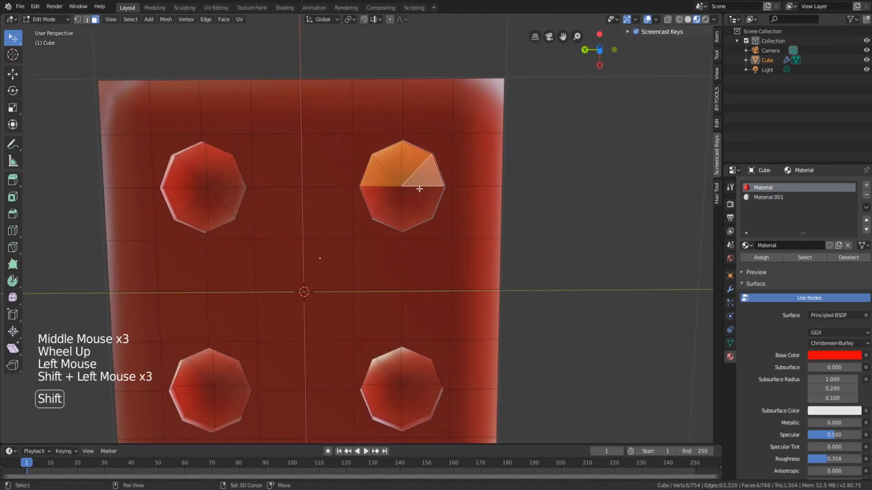
pyautogui.keyDown('shift'); pyautogui.click(425, 199); pyautogui.keyUp('shift')
pyautogui.keyDown('shift'); pyautogui.click(411, 212); pyautogui.keyUp('shift')
pyautogui.keyDown('shift'); pyautogui.click(391, 212); pyautogui.keyUp('shift')
pyautogui.keyDown('shift'); pyautogui.click(377, 196); pyautogui.keyUp('shift')
# Add the eight floor faces of the upper-left pip on the four-pip side to the selection.
pyautogui.keyDown('shift'); pyautogui.click(236, 175); pyautogui.keyUp('shift')
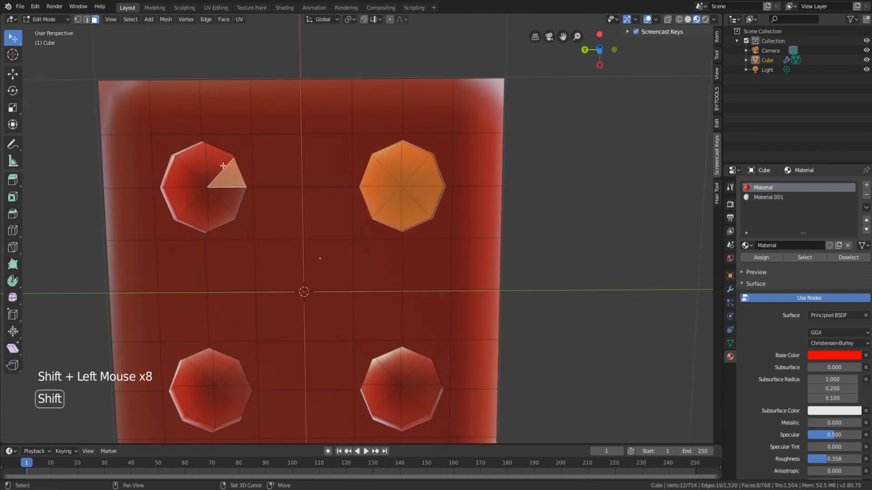
pyautogui.keyDown('shift'); pyautogui.click(228, 168); pyautogui.keyUp('shift')
pyautogui.keyDown('shift'); pyautogui.click(198, 163); pyautogui.keyUp('shift')
pyautogui.keyDown('shift'); pyautogui.click(183, 178); pyautogui.keyUp('shift')
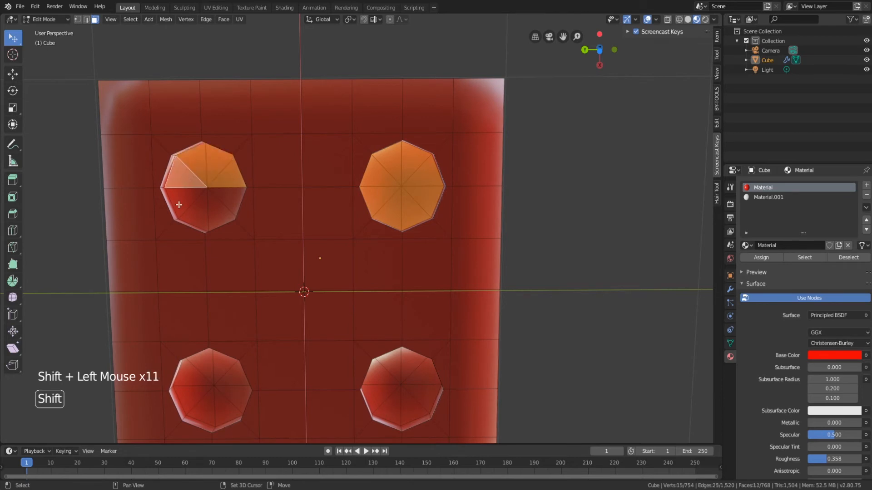
pyautogui.keyDown('shift'); pyautogui.click(180, 200); pyautogui.keyUp('shift')
pyautogui.keyDown('shift'); pyautogui.click(200, 211); pyautogui.keyUp('shift')
pyautogui.keyDown('shift'); pyautogui.click(214, 213); pyautogui.keyUp('shift')
pyautogui.keyDown('shift'); pyautogui.click(235, 202); pyautogui.keyUp('shift')
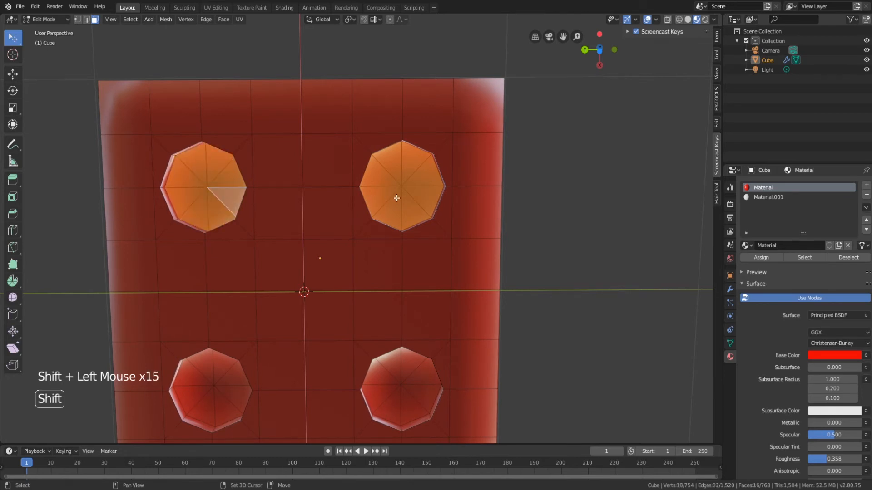
# Add the eight floor faces of the lower-right pip on the four-pip side to the selection.
pyautogui.keyDown('shift'); pyautogui.click(380, 387); pyautogui.keyUp('shift')
pyautogui.keyDown('shift'); pyautogui.click(379, 376); pyautogui.keyUp('shift')
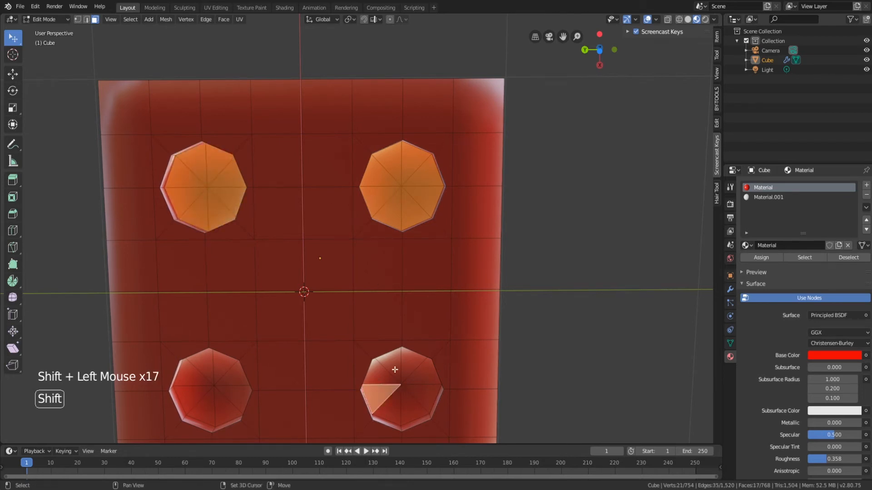
pyautogui.keyDown('shift'); pyautogui.click(393, 366); pyautogui.keyUp('shift')
pyautogui.keyDown('shift'); pyautogui.click(411, 367); pyautogui.keyUp('shift')
pyautogui.keyDown('shift'); pyautogui.click(420, 378); pyautogui.keyUp('shift')
pyautogui.keyDown('shift'); pyautogui.click(422, 395); pyautogui.keyUp('shift')
pyautogui.keyDown('shift'); pyautogui.click(411, 409); pyautogui.keyUp('shift')
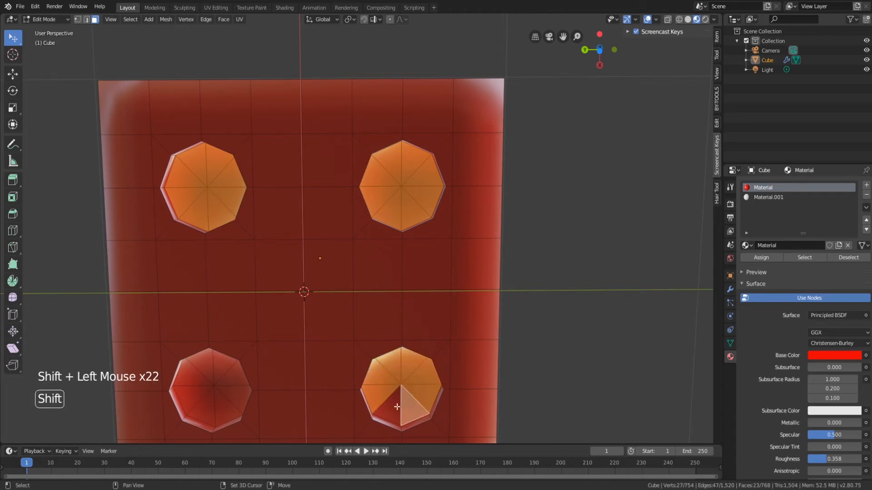
pyautogui.keyDown('shift'); pyautogui.click(390, 410); pyautogui.keyUp('shift')
# Add the eight floor faces of the lower-left pip on the four-pip side to the selection.
pyautogui.keyDown('shift'); pyautogui.click(224, 408); pyautogui.keyUp('shift')
pyautogui.keyDown('shift'); pyautogui.click(235, 398); pyautogui.keyUp('shift')
pyautogui.keyDown('shift'); pyautogui.click(233, 380); pyautogui.keyUp('shift')
pyautogui.keyDown('shift'); pyautogui.click(224, 369); pyautogui.keyUp('shift')
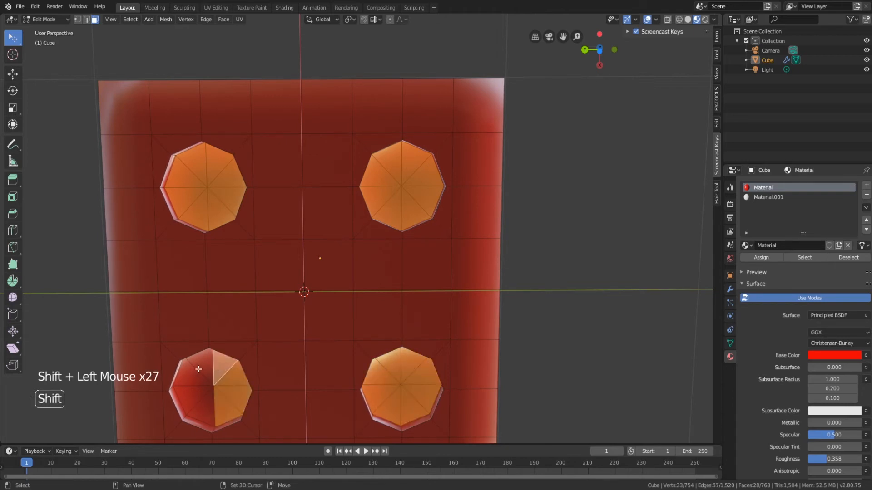
pyautogui.keyDown('shift'); pyautogui.click(200, 366); pyautogui.keyUp('shift')
pyautogui.keyDown('shift'); pyautogui.click(193, 384); pyautogui.keyUp('shift')
pyautogui.keyDown('shift'); pyautogui.click(203, 405); pyautogui.keyUp('shift')
pyautogui.keyDown('shift'); pyautogui.click(210, 413); pyautogui.keyUp('shift')
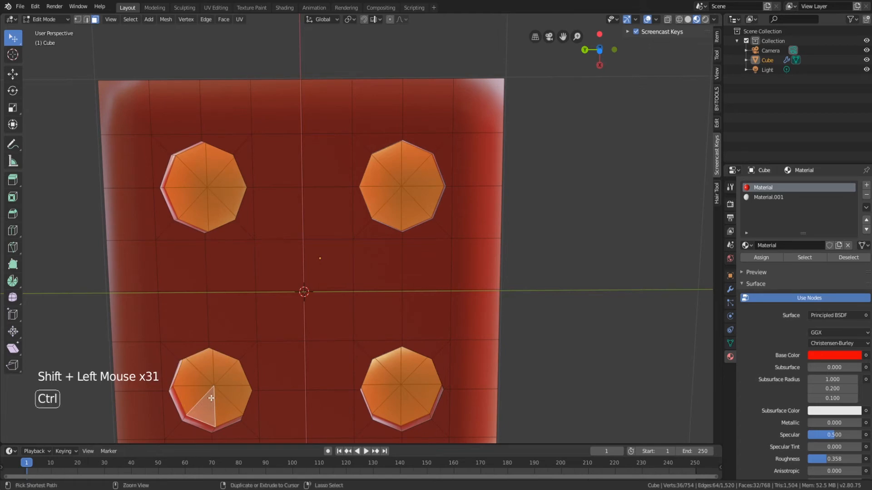
# Grow the selection to include the four pips' walls, assign the active red material to it, and clear the selection.
pyautogui.press('ctrl+KP_Add')
pyautogui.click(752, 257)
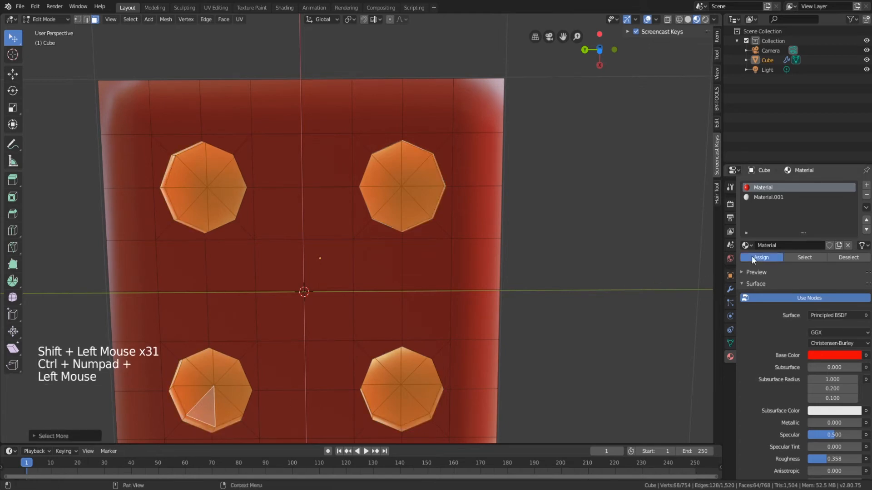
pyautogui.moveTo(522, 249); pyautogui.dragTo(3, 333, button='middle')
pyautogui.scroll(-3, 3, 334)
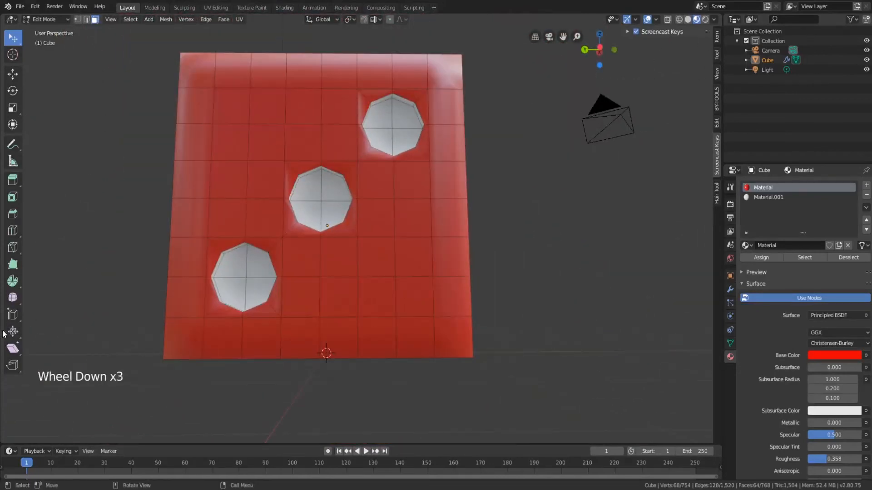
pyautogui.click(524, 313)
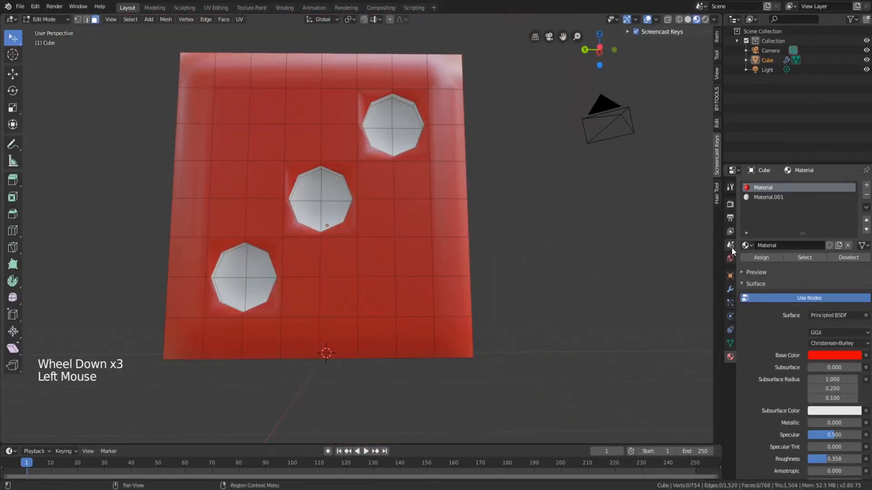
# Show the Subdivision modifier in the viewport again and return the die to Object Mode.
pyautogui.click(730, 289)
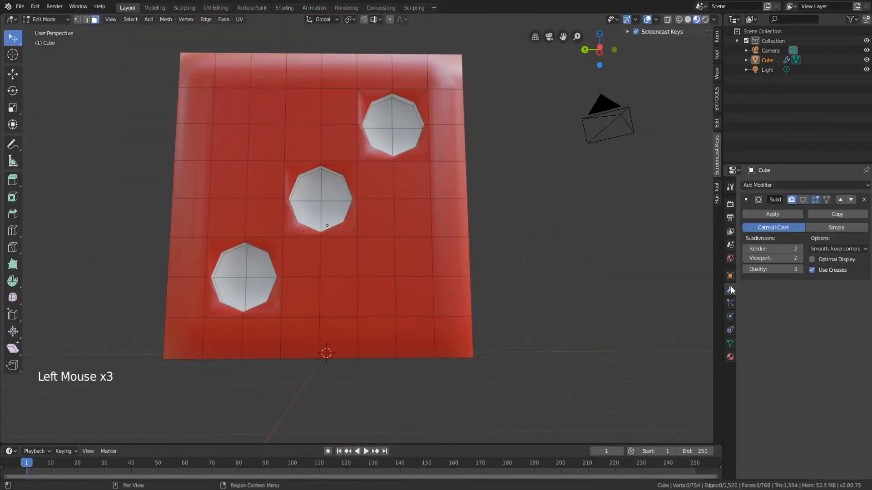
pyautogui.click(803, 201)
pyautogui.moveTo(487, 206); pyautogui.dragTo(483, 234, button='middle')
pyautogui.scroll(-2, 483, 233)
pyautogui.click(484, 227)
pyautogui.press('Tab')
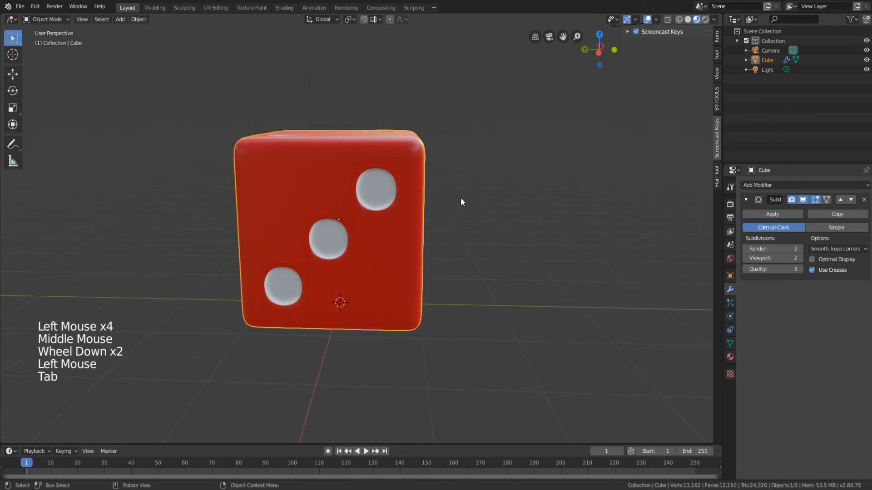
# In Edit Mode, select the eight floor faces of the uppermost pip on the die's four-pip underside.
pyautogui.moveTo(461, 201); pyautogui.dragTo(385, 122, button='middle')
pyautogui.scroll(2, 385, 122)
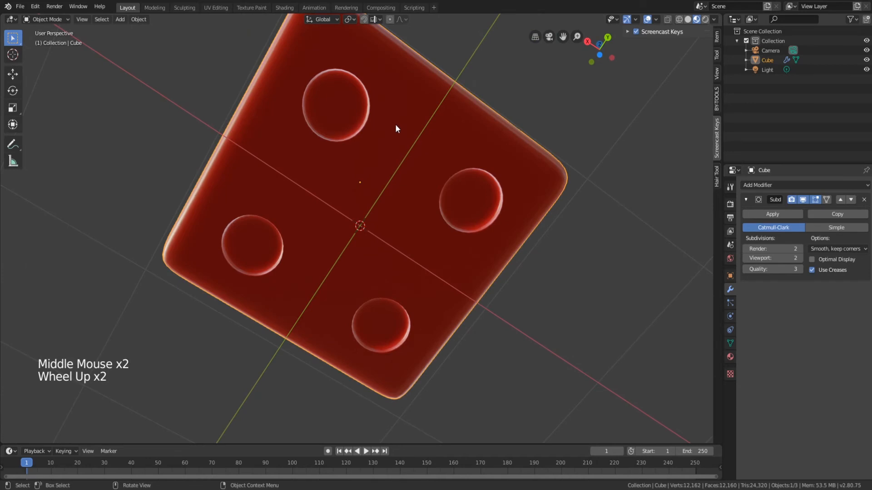
pyautogui.press('Tab')
pyautogui.click(396, 125)
pyautogui.click(351, 109)
pyautogui.keyDown('shift'); pyautogui.click(348, 94); pyautogui.keyUp('shift')
pyautogui.keyDown('shift'); pyautogui.click(327, 84); pyautogui.keyUp('shift')
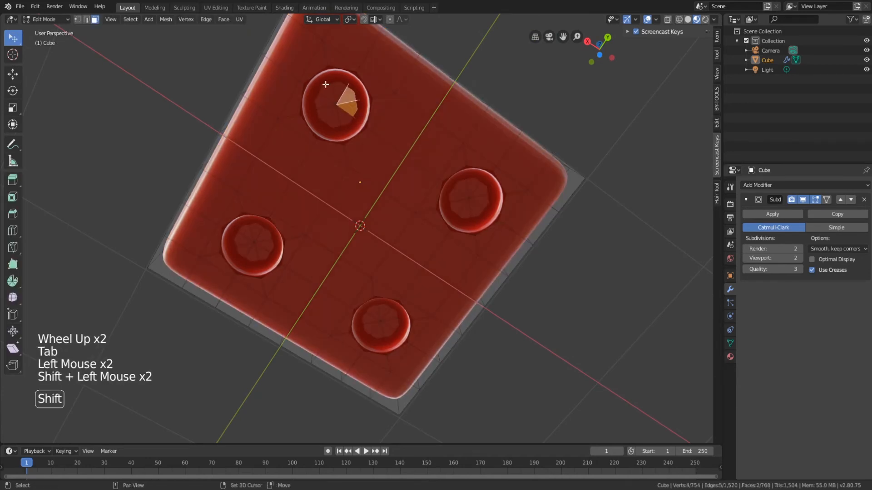
pyautogui.keyDown('shift'); pyautogui.click(324, 93); pyautogui.keyUp('shift')
pyautogui.keyDown('shift'); pyautogui.click(341, 86); pyautogui.keyUp('shift')
pyautogui.keyDown('shift'); pyautogui.click(341, 117); pyautogui.keyUp('shift')
pyautogui.keyDown('shift'); pyautogui.click(327, 111); pyautogui.keyUp('shift')
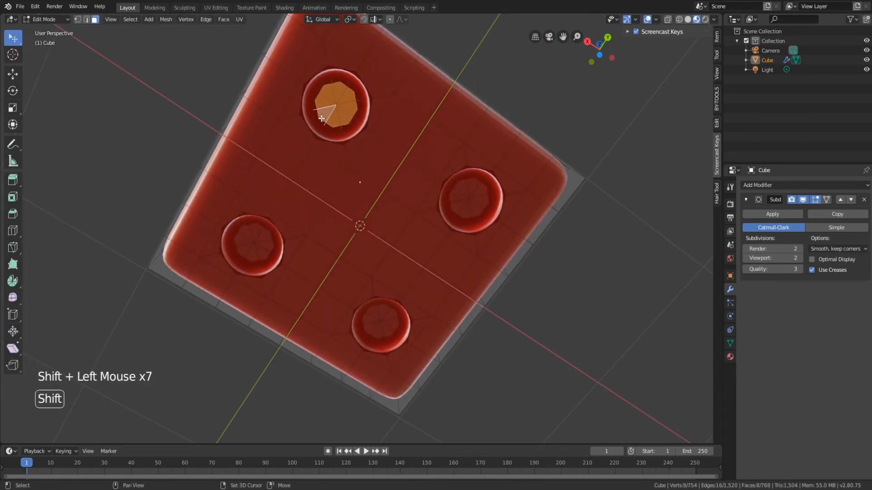
# Grow the selection to include the pip's walls and assign the white Material.001 to it.
pyautogui.press('ctrl+KP_Add')
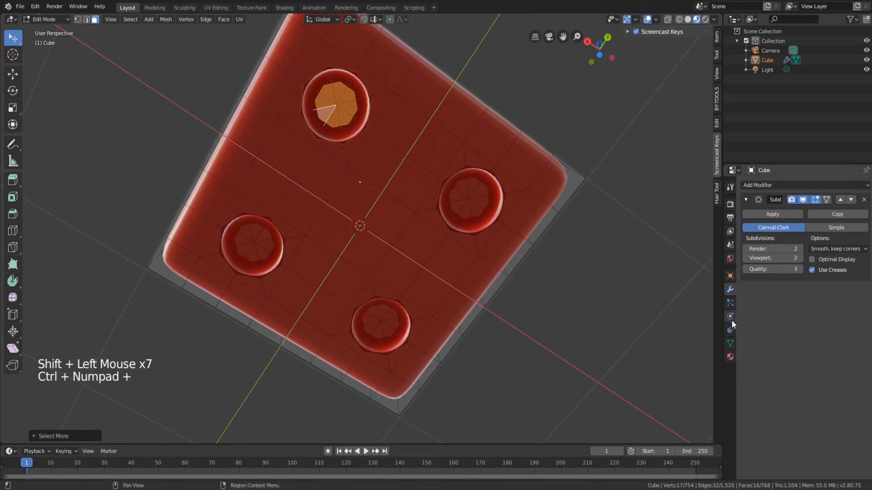
pyautogui.click(730, 357)
pyautogui.click(771, 193)
pyautogui.click(770, 197)
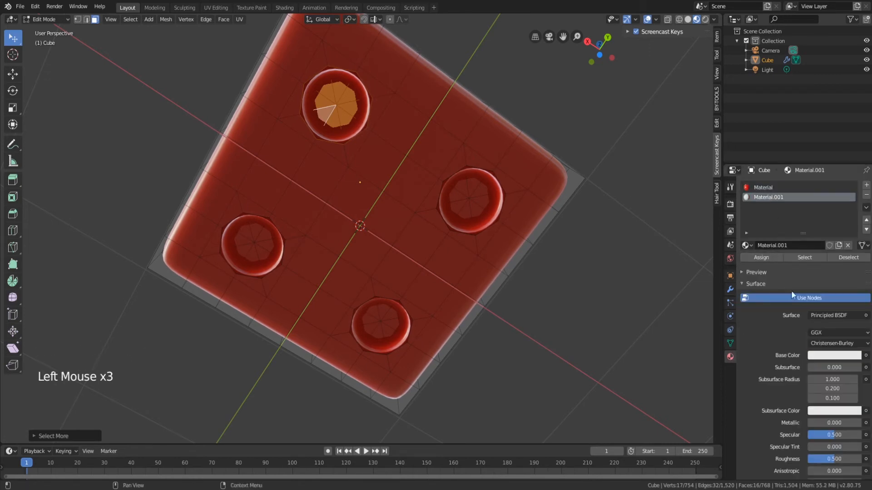
# Select the floor faces of the three remaining red pips on the four-pip underside.
pyautogui.click(458, 195)
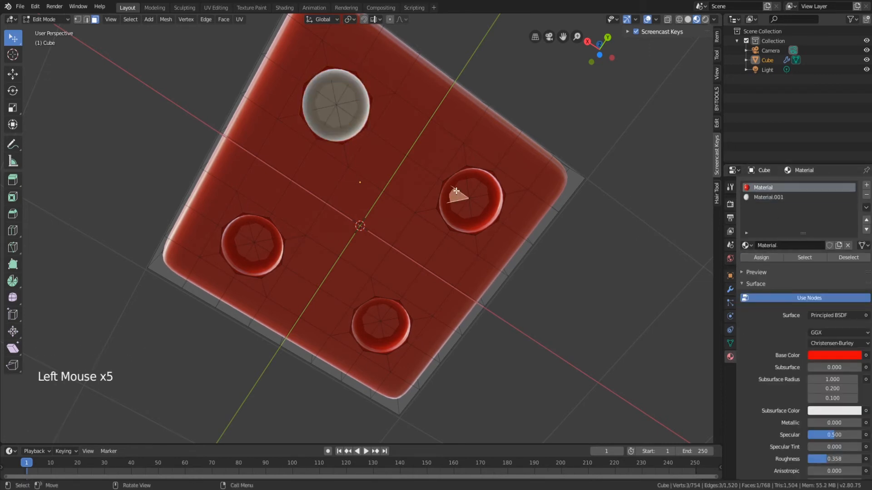
pyautogui.keyDown('shift'); pyautogui.click(467, 186); pyautogui.keyUp('shift')
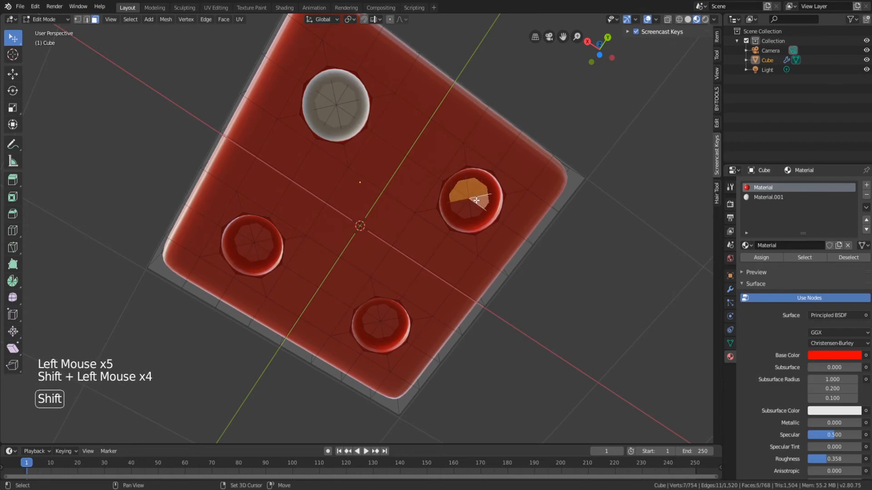
pyautogui.keyDown('shift'); pyautogui.click(466, 214); pyautogui.keyUp('shift')
pyautogui.keyDown('shift'); pyautogui.click(458, 207); pyautogui.keyUp('shift')
pyautogui.keyDown('shift'); pyautogui.click(384, 314); pyautogui.keyUp('shift')
pyautogui.keyDown('shift'); pyautogui.click(389, 320); pyautogui.keyUp('shift')
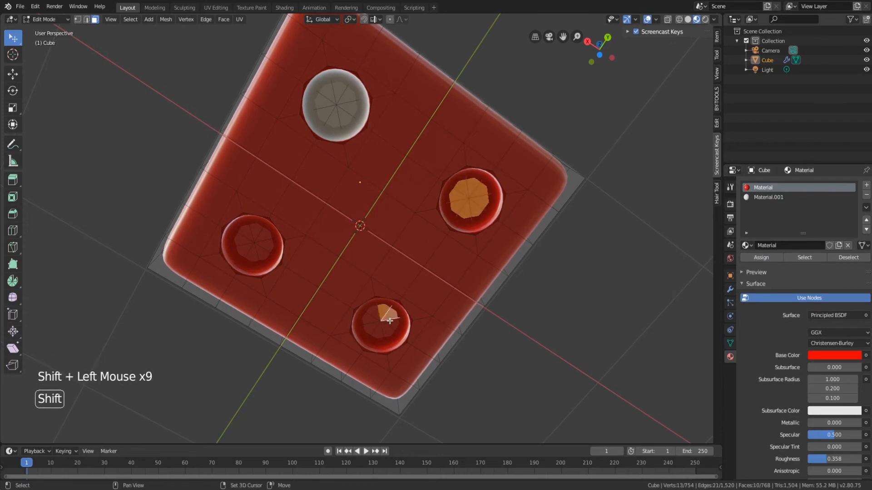
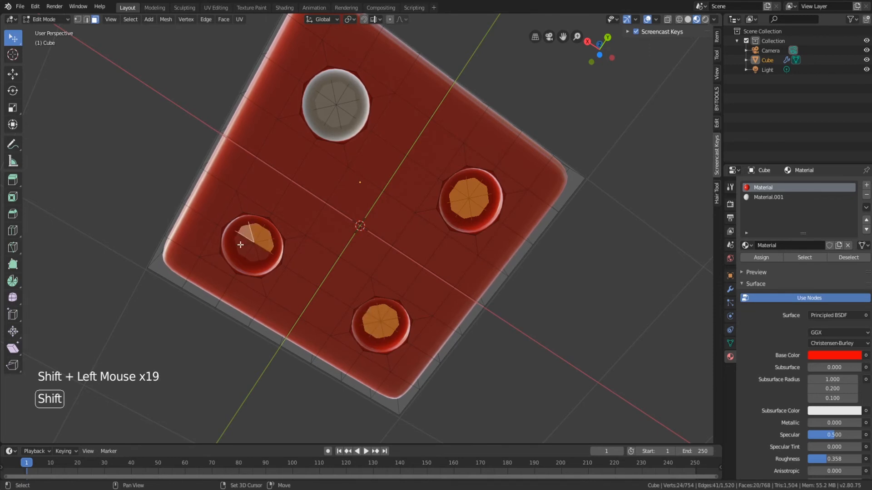
pyautogui.keyDown('shift'); pyautogui.click(260, 255); pyautogui.keyUp('shift')
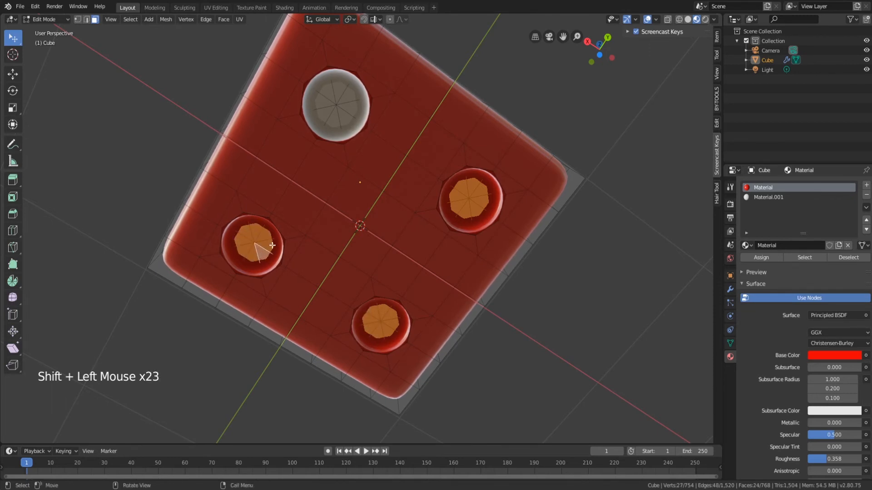
# Grow the selection to include the three pips' walls, assign the white Material.001 to it, and return to Object Mode.
pyautogui.press('ctrl+KP_Add')
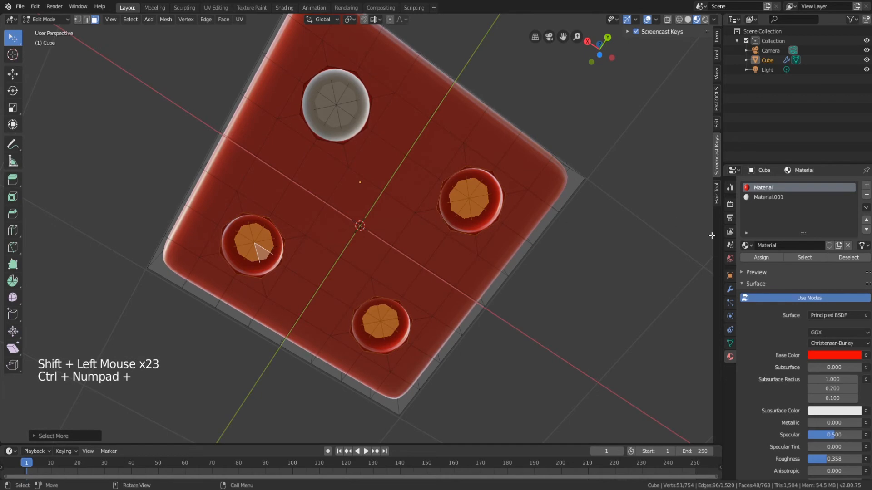
pyautogui.click(772, 198)
pyautogui.click(763, 257)
pyautogui.click(626, 153)
pyautogui.moveTo(626, 153); pyautogui.dragTo(227, 266, button='middle')
pyautogui.press('Tab')
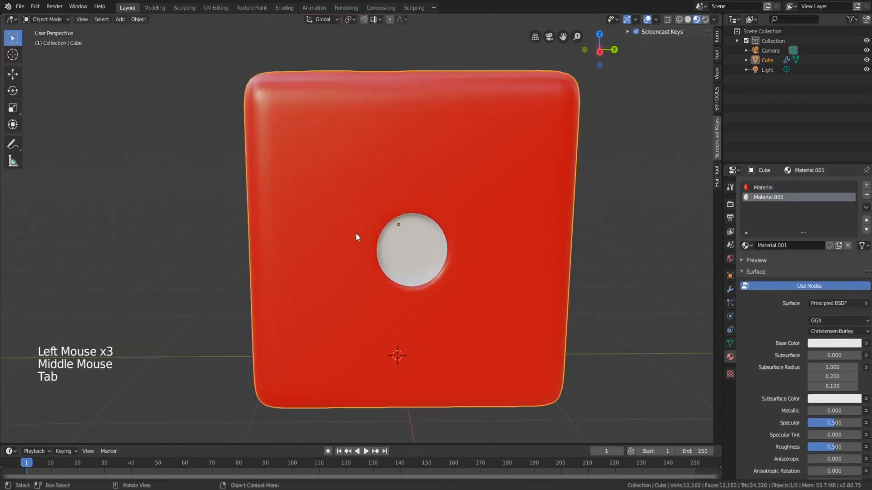
# Check the pips around the die, switch the viewport to Rendered shading, and make the red material the active slot.
pyautogui.scroll(-2, 355, 232)
pyautogui.moveTo(355, 233); pyautogui.dragTo(566, 293, button='middle')
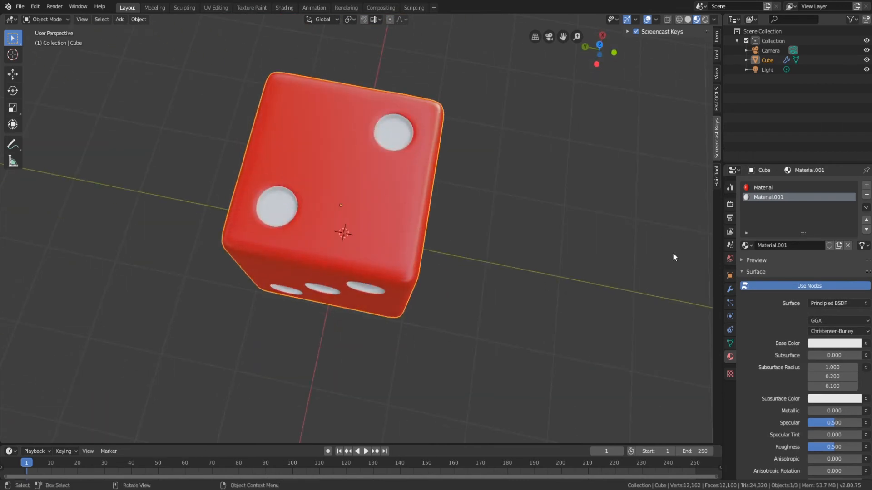
pyautogui.moveTo(420, 198); pyautogui.dragTo(465, 131, button='middle')
pyautogui.scroll(2, 465, 131)
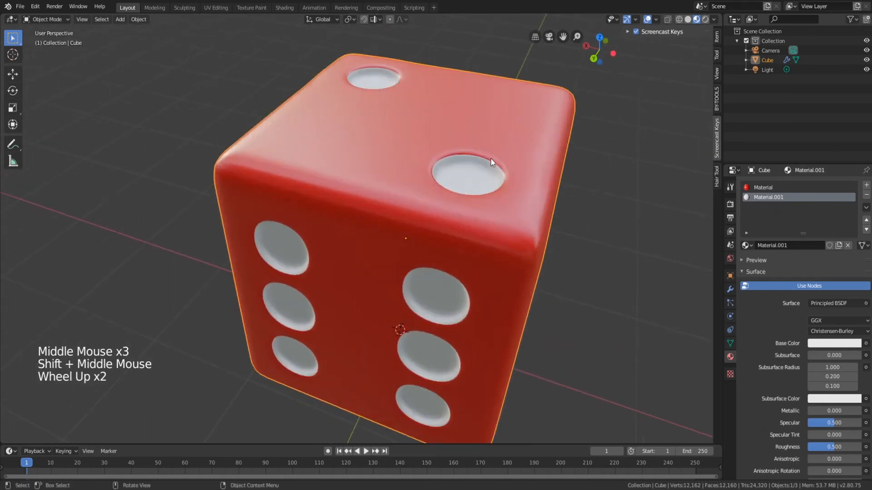
pyautogui.moveTo(522, 186); pyautogui.dragTo(520, 186, button='middle')
pyautogui.scroll(-1, 520, 186)
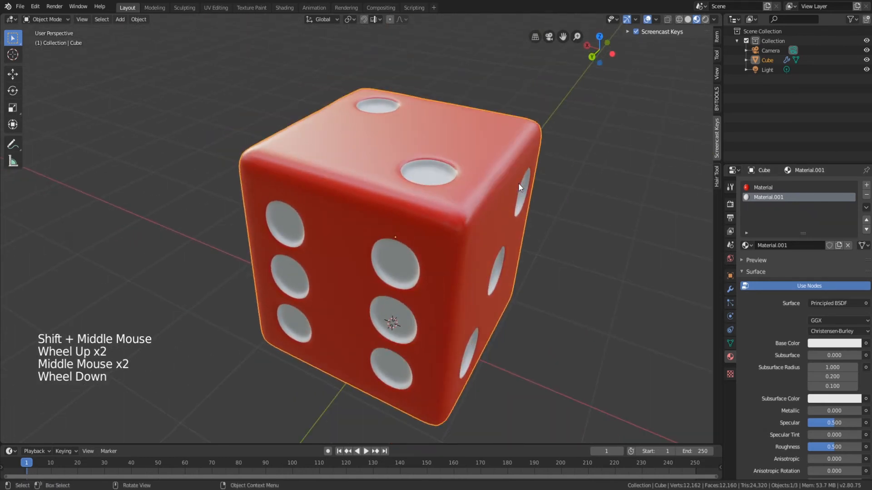
pyautogui.click(704, 19)
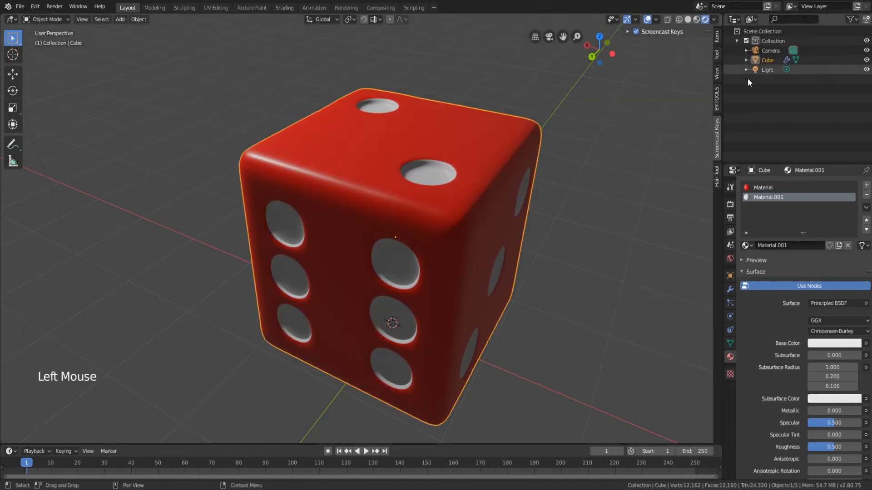
pyautogui.click(767, 188)
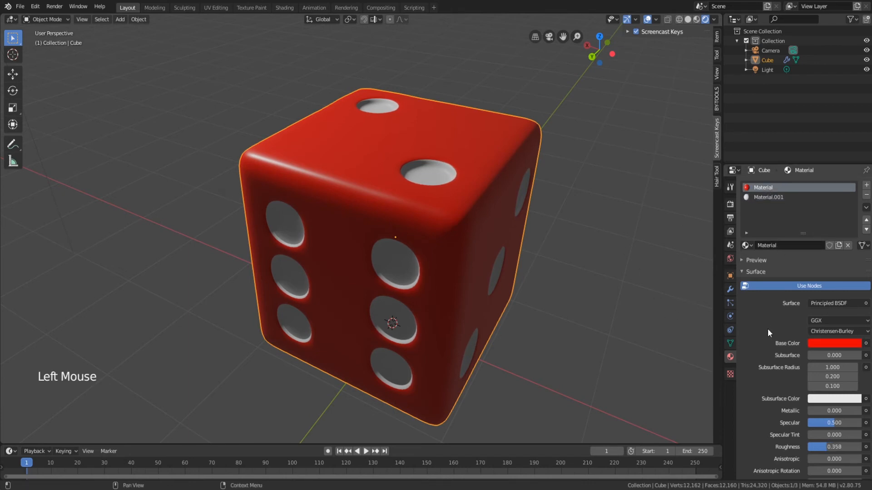
pyautogui.scroll(-5, 768, 333)
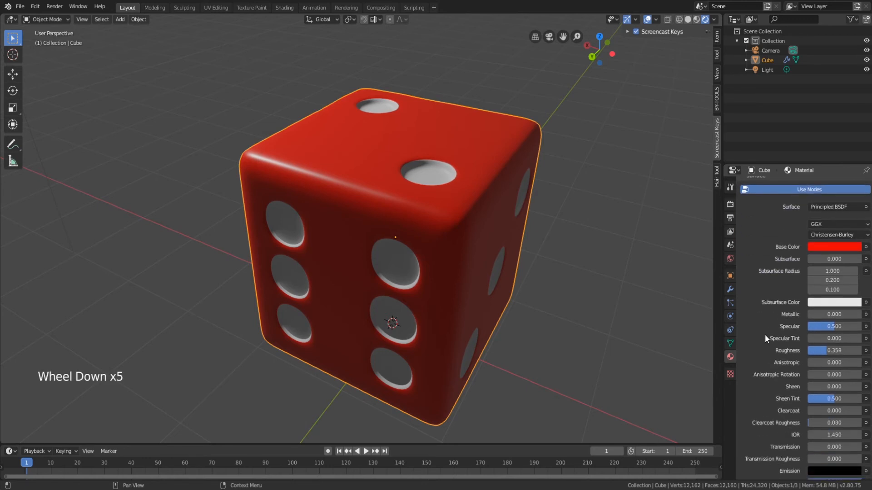
# Enable Ambient Occlusion and Screen Space Reflections with Refraction in the Eevee render settings.
pyautogui.click(730, 206)
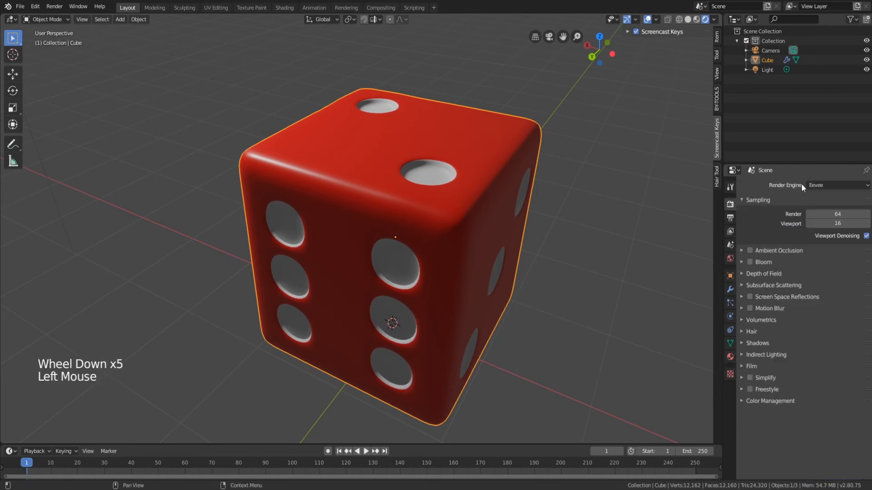
pyautogui.click(750, 251)
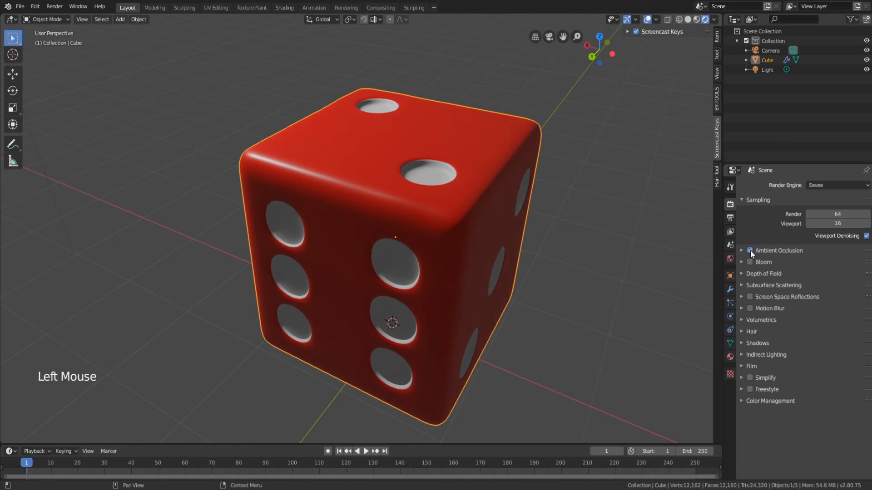
pyautogui.click(750, 298)
pyautogui.click(741, 297)
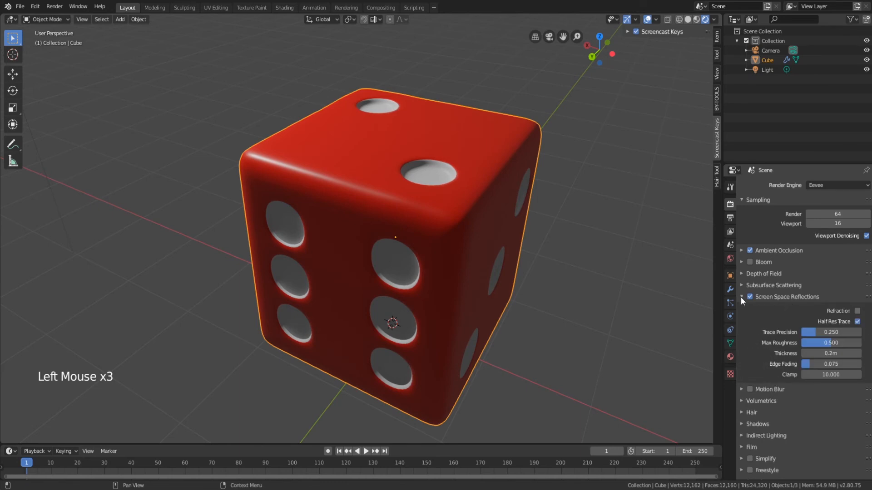
pyautogui.click(857, 311)
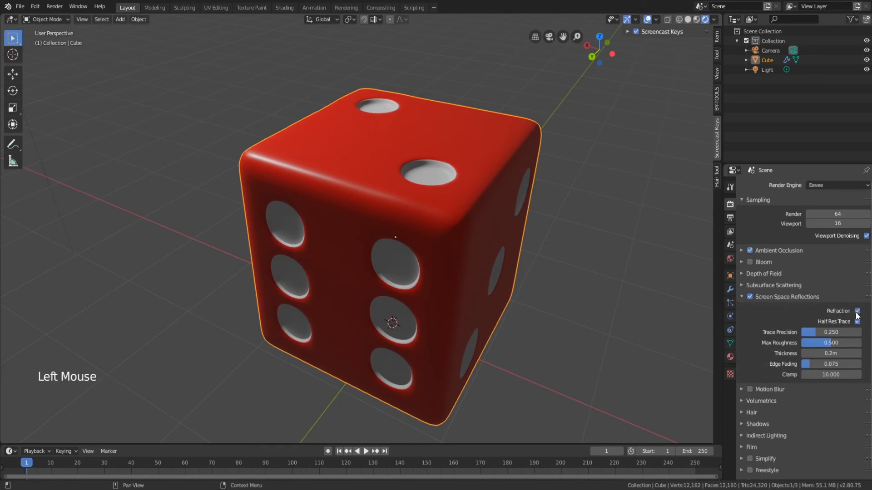
# Enable Screen Space Refraction in the settings of the red material.
pyautogui.click(730, 357)
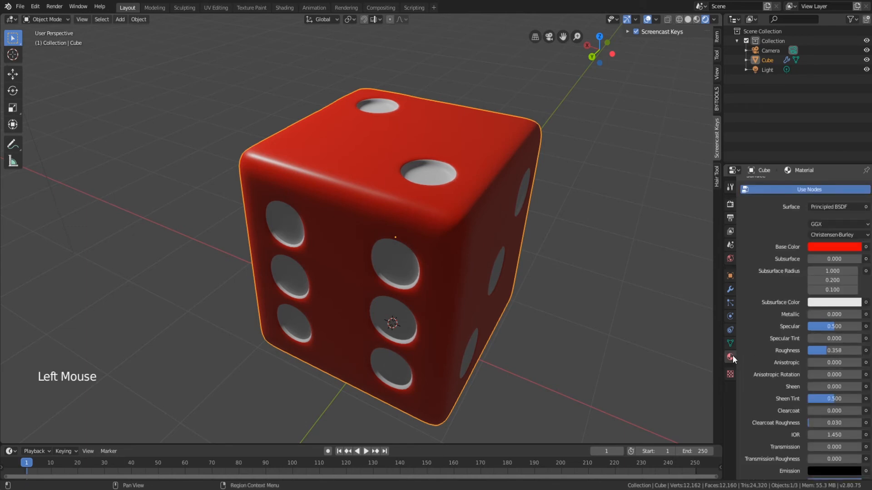
pyautogui.scroll(-11, 786, 321)
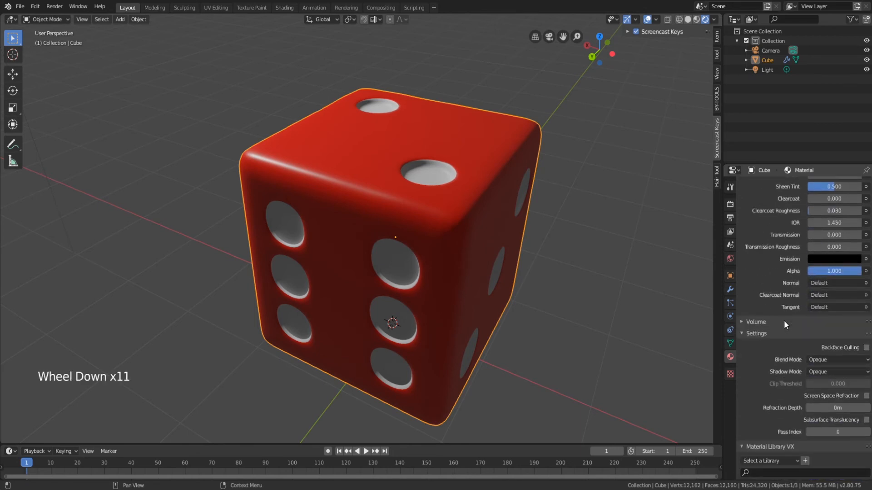
pyautogui.scroll(10, 762, 273)
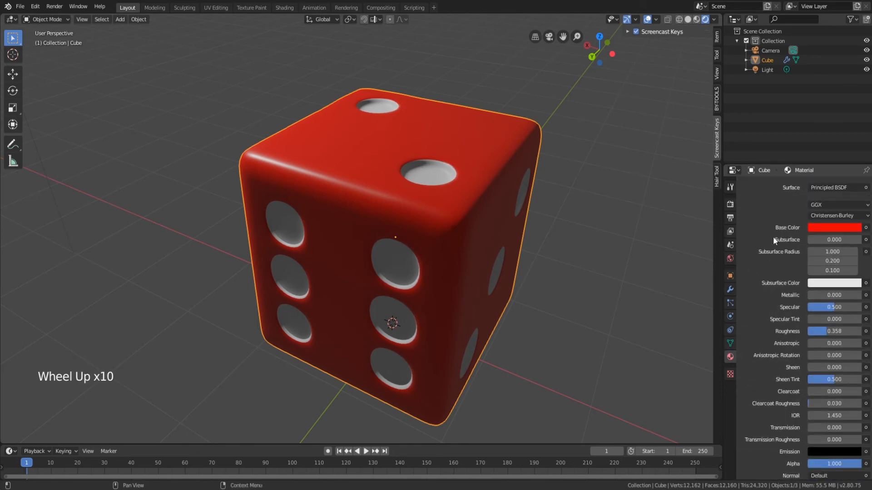
pyautogui.scroll(-6, 787, 255)
pyautogui.scroll(-6, 788, 252)
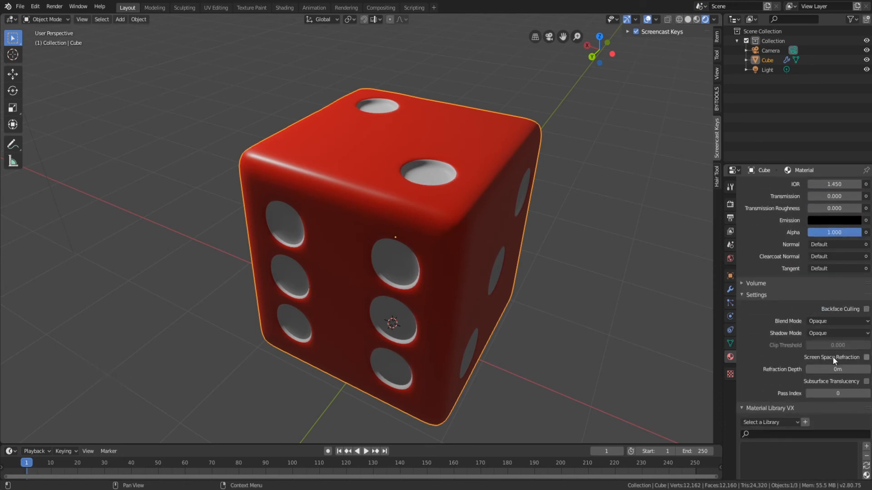
pyautogui.click(866, 358)
# Set the red material's transmission to 1.000.
pyautogui.scroll(4, 799, 322)
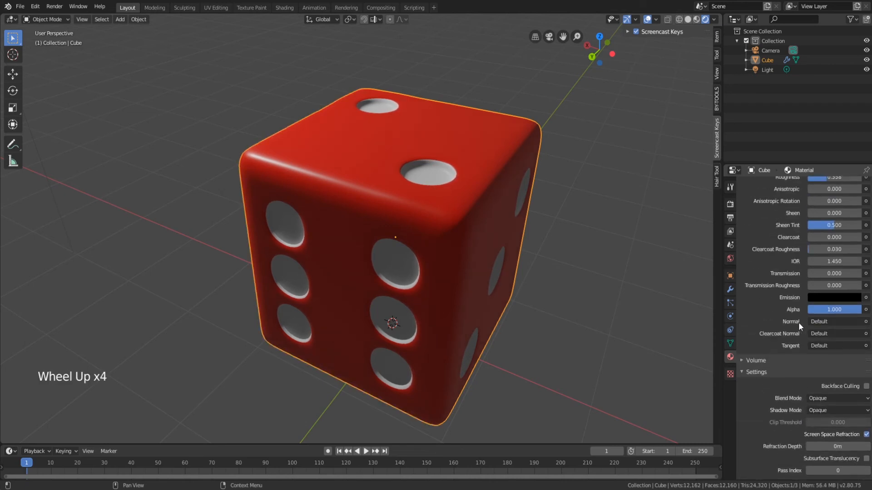
pyautogui.click(809, 274)
pyautogui.moveTo(809, 274); pyautogui.dragTo(861, 275)
pyautogui.moveTo(603, 233); pyautogui.dragTo(396, 207, button='middle')
pyautogui.scroll(2, 320, 202)
pyautogui.moveTo(843, 274); pyautogui.dragTo(861, 274)
pyautogui.moveTo(538, 247); pyautogui.dragTo(543, 302, button='middle')
# Try roughness values of 0.200 and 0.217 on the red material and check the reflections from several sides.
pyautogui.scroll(5, 796, 269)
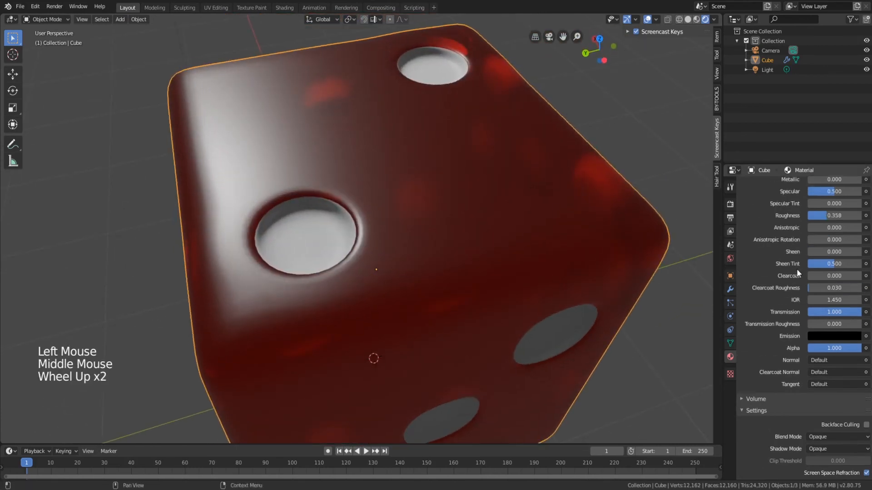
pyautogui.moveTo(823, 272); pyautogui.dragTo(814, 273)
pyautogui.moveTo(513, 245); pyautogui.dragTo(468, 181, button='middle')
pyautogui.scroll(2, 436, 189)
pyautogui.moveTo(439, 136); pyautogui.dragTo(320, 115, button='middle')
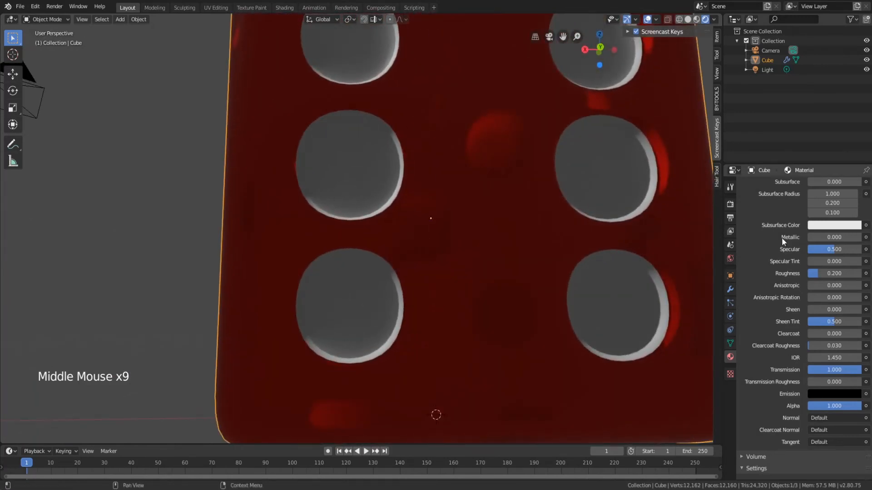
pyautogui.moveTo(811, 274); pyautogui.dragTo(817, 273)
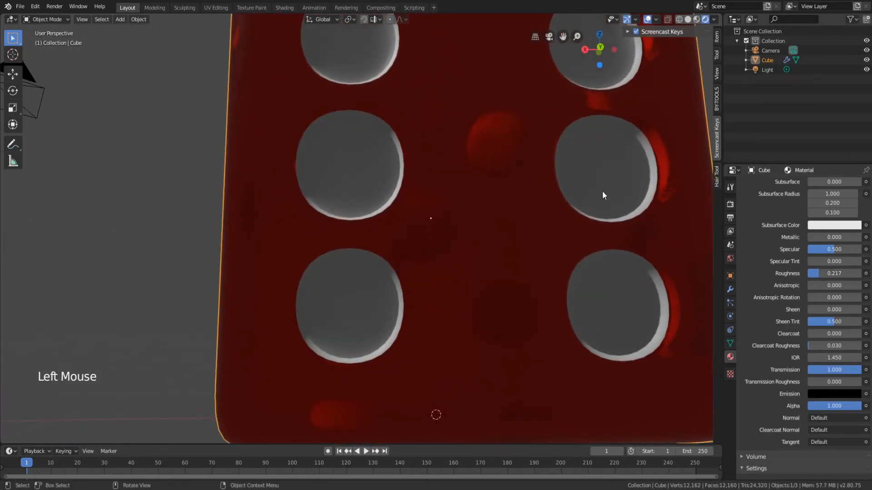
pyautogui.moveTo(602, 190); pyautogui.dragTo(430, 249, button='middle')
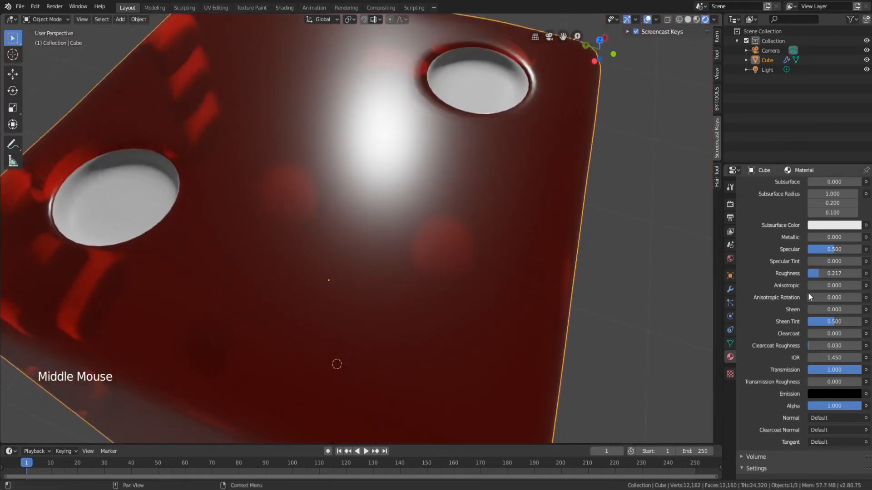
# Set the red material's roughness to 0.142 and its specular to 0.492.
pyautogui.moveTo(819, 274); pyautogui.dragTo(834, 250)
pyautogui.scroll(-3, 393, 207)
pyautogui.moveTo(393, 207); pyautogui.dragTo(417, 207, button='middle')
pyautogui.scroll(-3, 465, 168)
pyautogui.middleClick(418, 208)
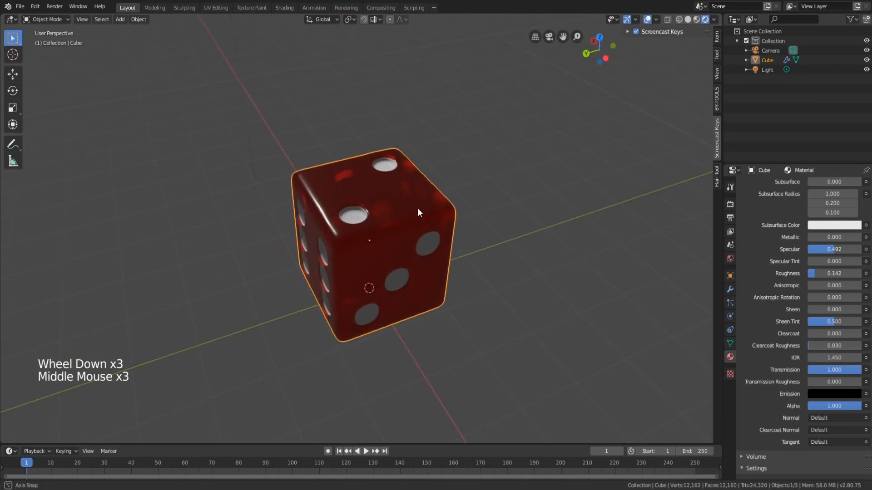
pyautogui.scroll(-3, 417, 208)
pyautogui.press('shift')
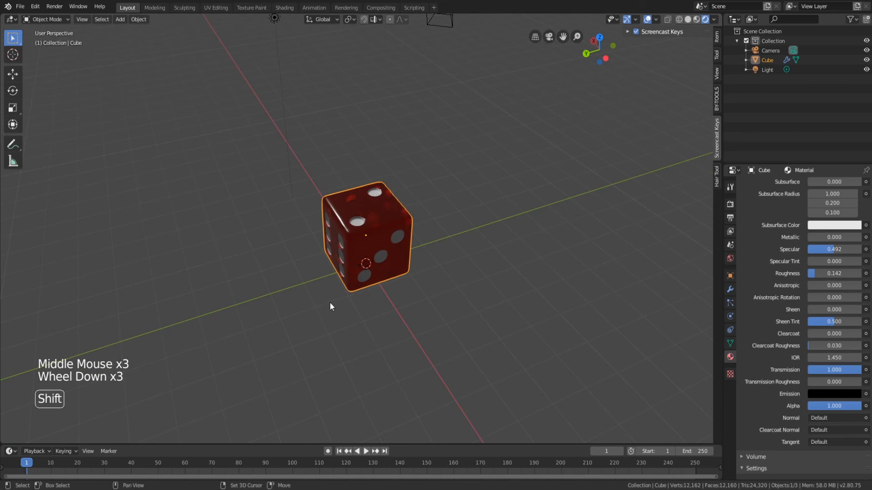
# Deselect the die and open cards.blend from the Desktop's Tutorial channel/Cards tutorial folder as the library to append from.
pyautogui.click(393, 231)
pyautogui.click(394, 189)
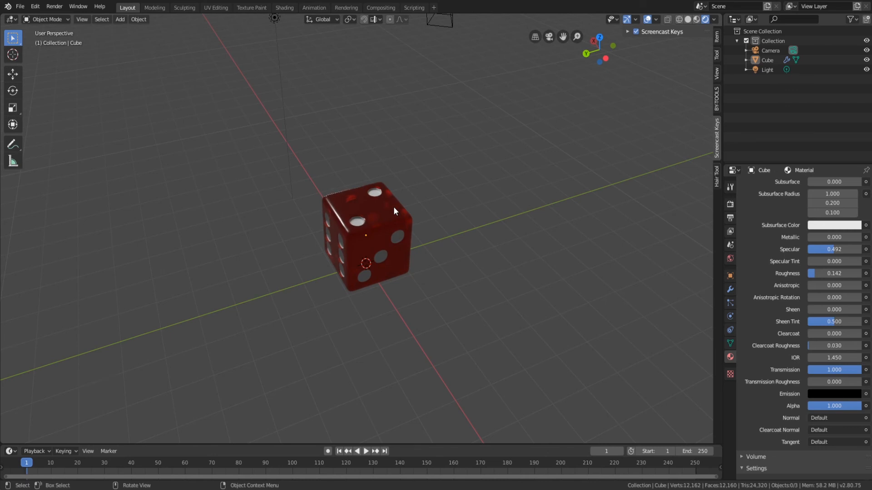
pyautogui.click(20, 7)
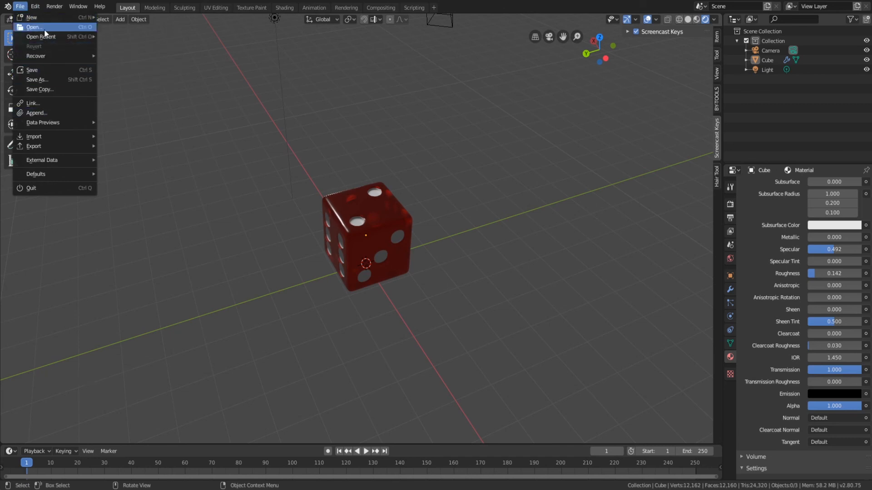
pyautogui.click(46, 113)
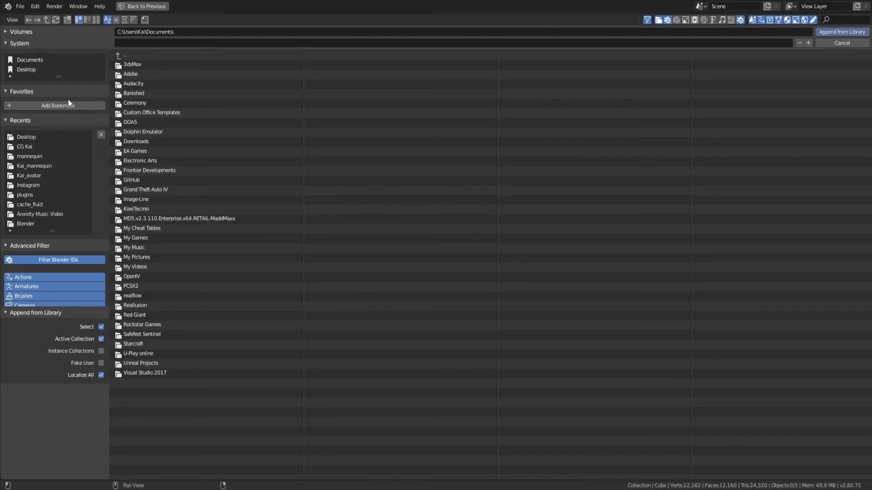
pyautogui.click(28, 69)
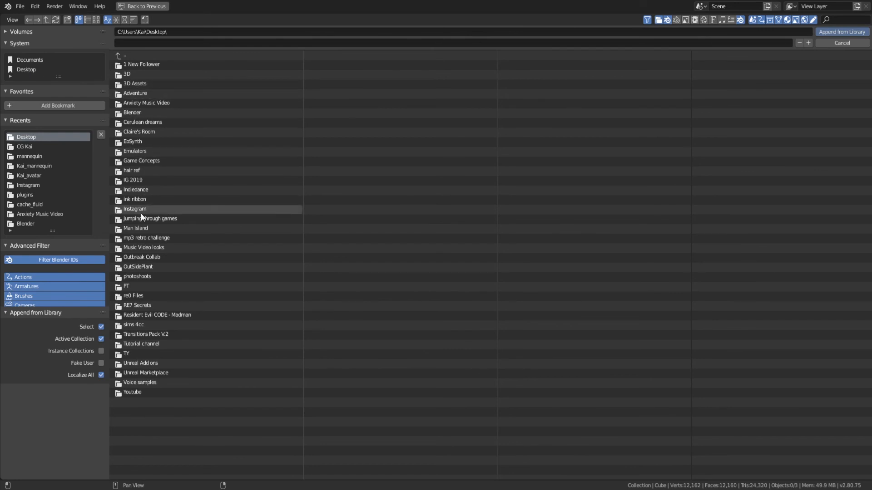
pyautogui.click(146, 343)
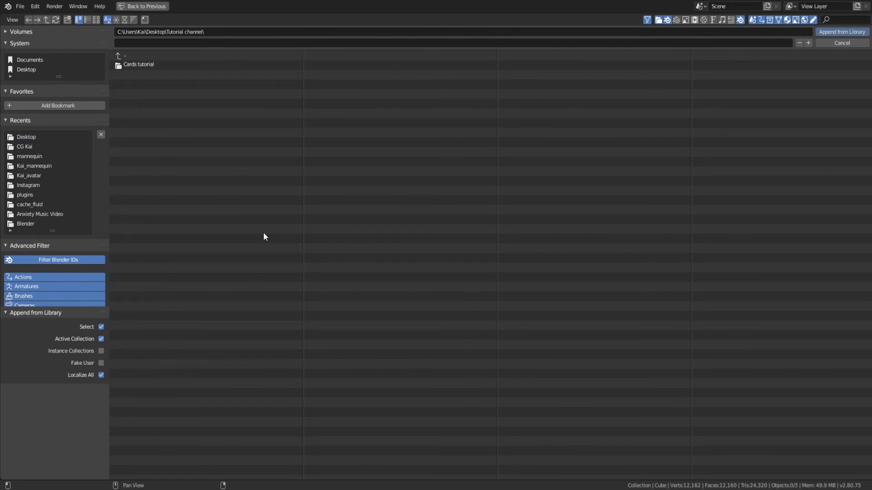
pyautogui.click(127, 66)
pyautogui.click(140, 64)
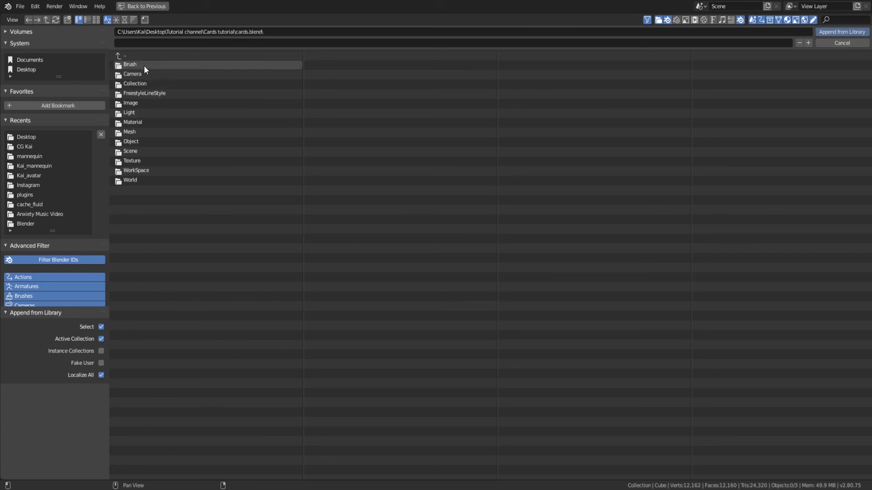
# Append the objects Cube.001 through Cube.007 and Plane from cards.blend into the scene.
pyautogui.click(140, 143)
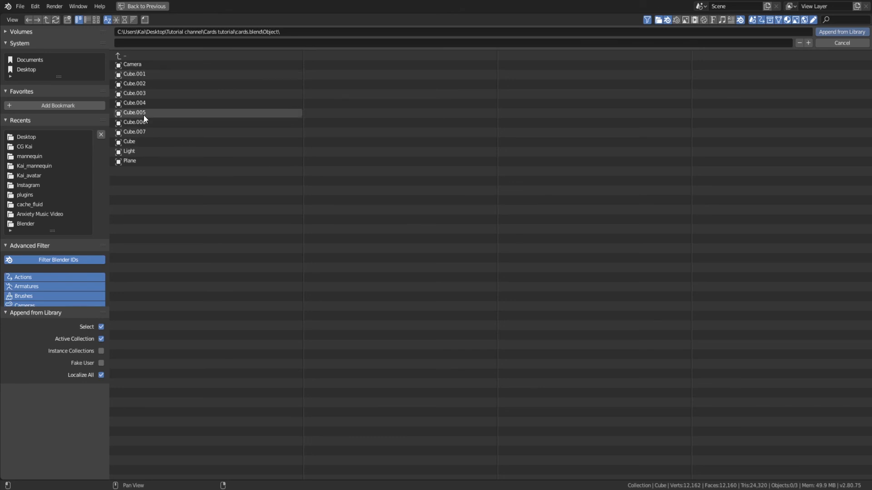
pyautogui.moveTo(141, 76); pyautogui.dragTo(138, 132)
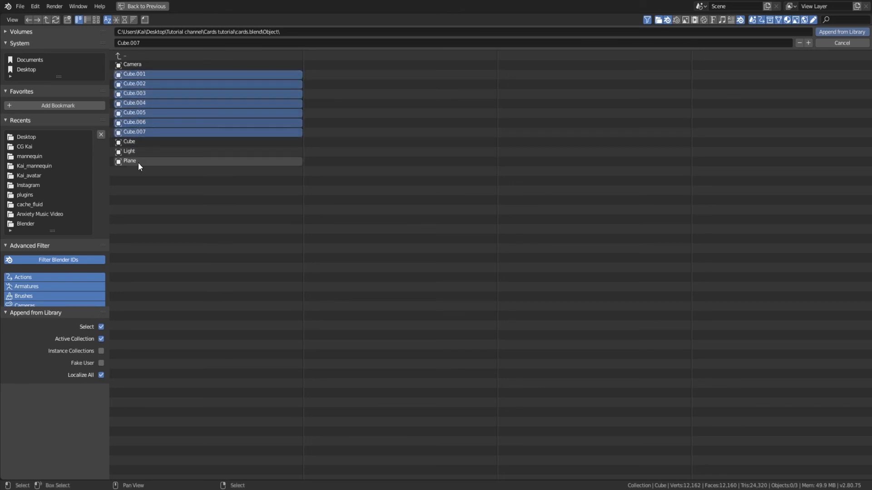
pyautogui.keyDown('ctrl'); pyautogui.click(135, 162); pyautogui.keyUp('ctrl')
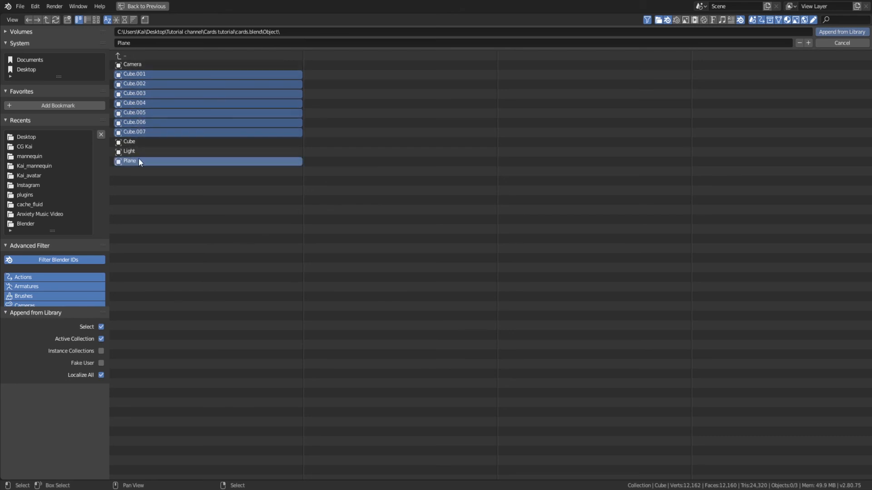
pyautogui.click(847, 33)
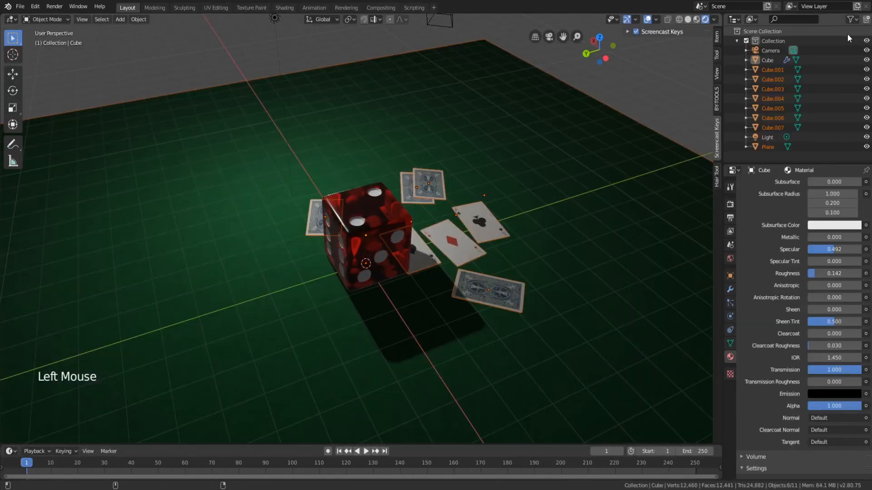
# Scale the die down uniformly until it is clearly smaller than the playing cards on the green table.
pyautogui.moveTo(520, 184); pyautogui.dragTo(380, 244, button='middle')
pyautogui.scroll(2, 380, 244)
pyautogui.scroll(2, 379, 244)
pyautogui.moveTo(442, 179); pyautogui.dragTo(385, 168, button='middle')
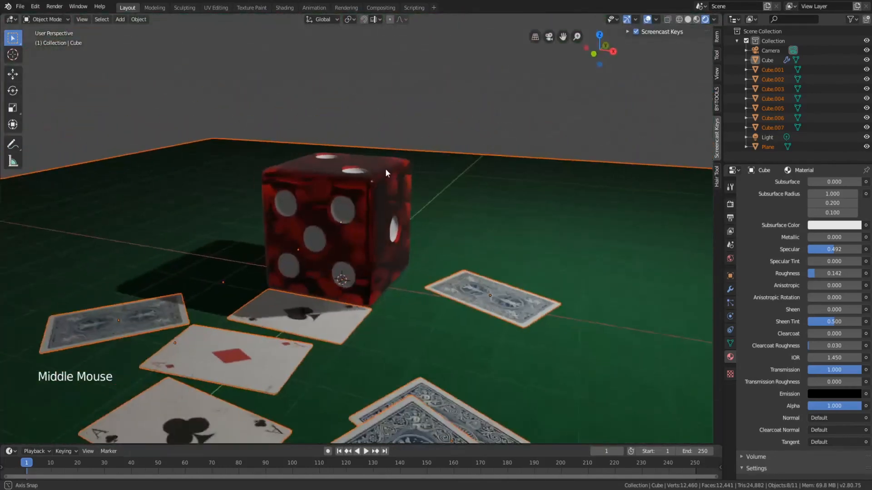
pyautogui.click(377, 185)
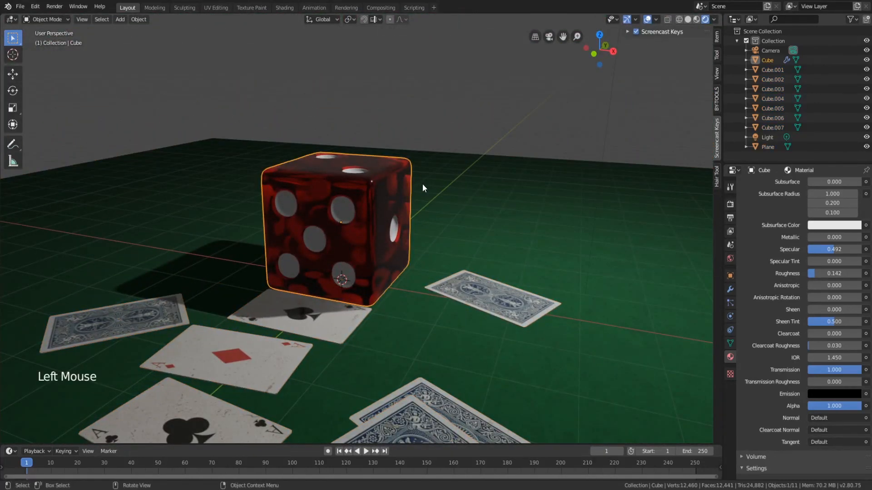
pyautogui.press('s')
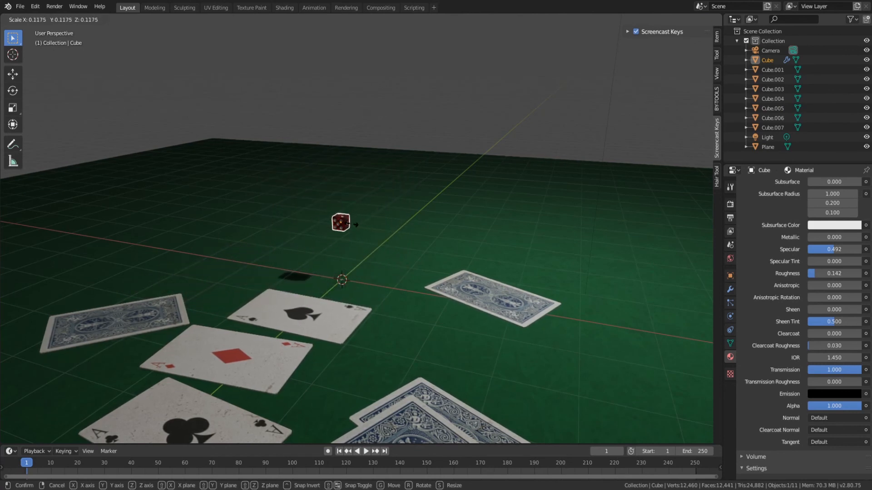
pyautogui.click(356, 226)
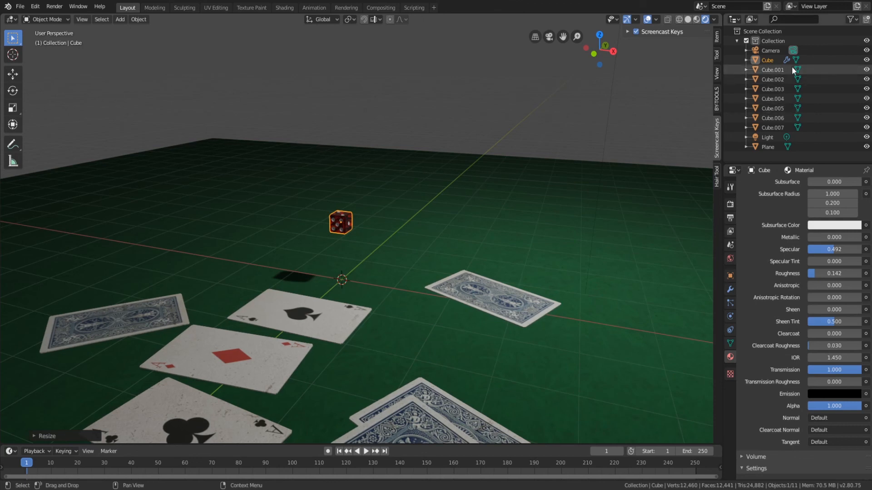
# Rename the die object from Cube to Dice.
pyautogui.tripleClick(768, 59)
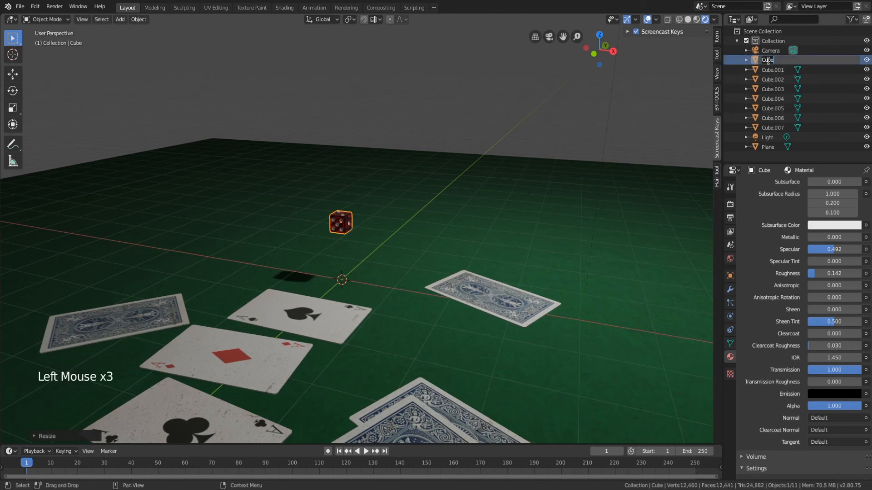
pyautogui.write('Dice')
pyautogui.press('Return')
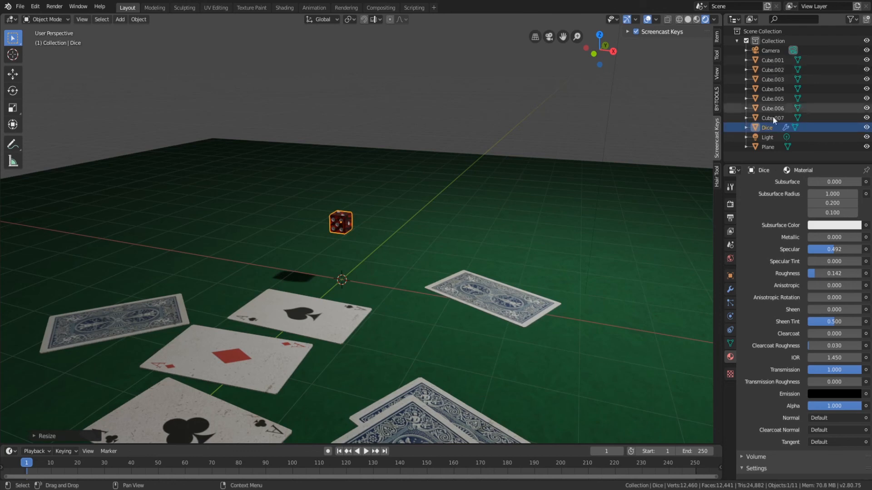
# Rename the card objects Cube.001 and Cube.002 as Card1 and Card2.
pyautogui.click(773, 61)
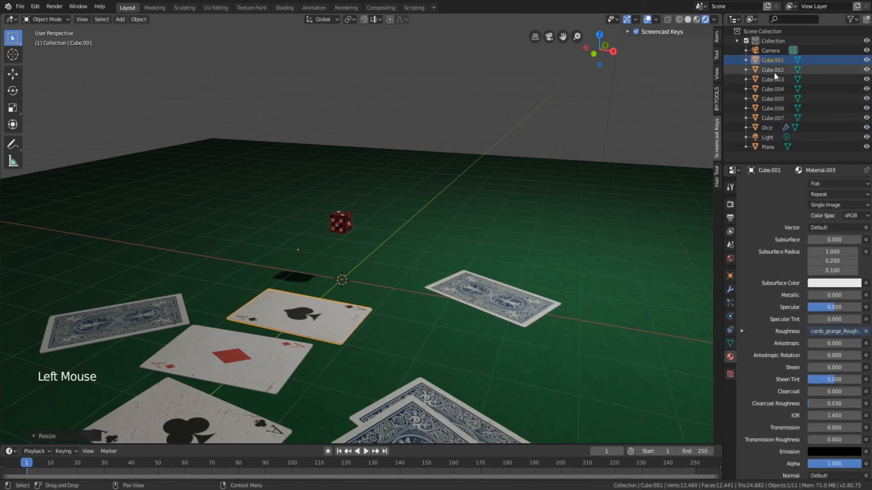
pyautogui.doubleClick(774, 59)
pyautogui.write('Ca')
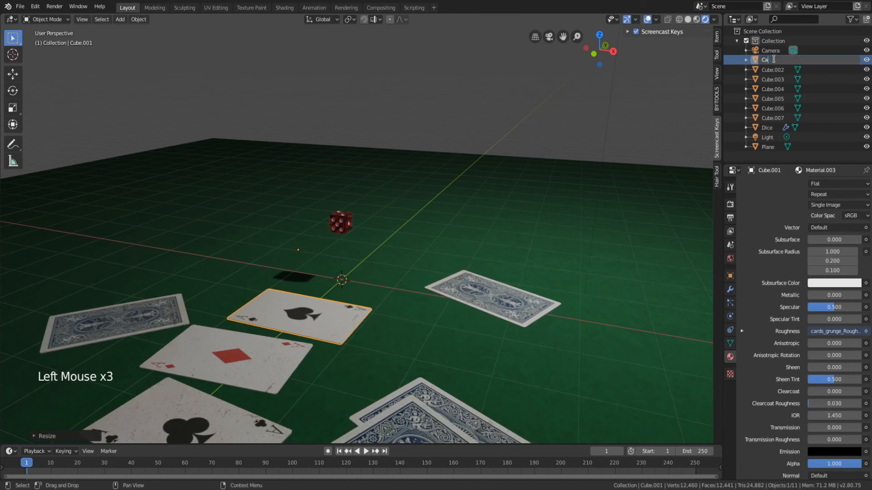
pyautogui.write('rd1')
pyautogui.click(778, 69)
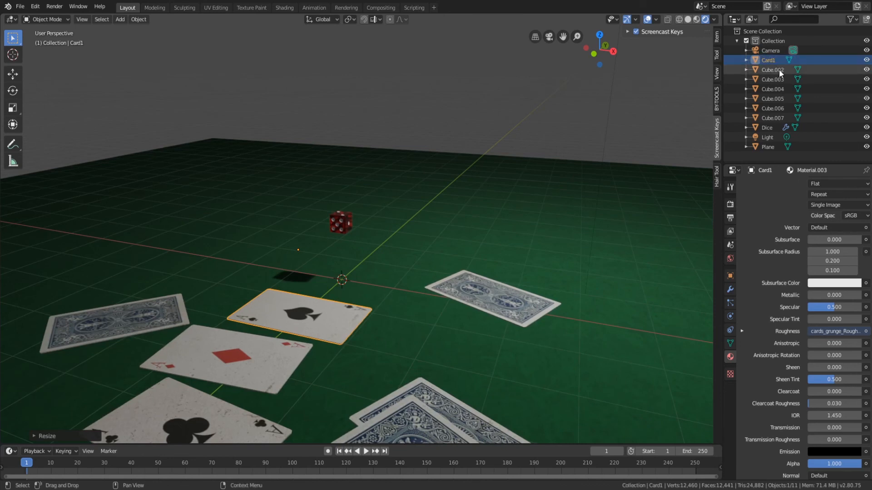
pyautogui.doubleClick(777, 69)
pyautogui.write('Card')
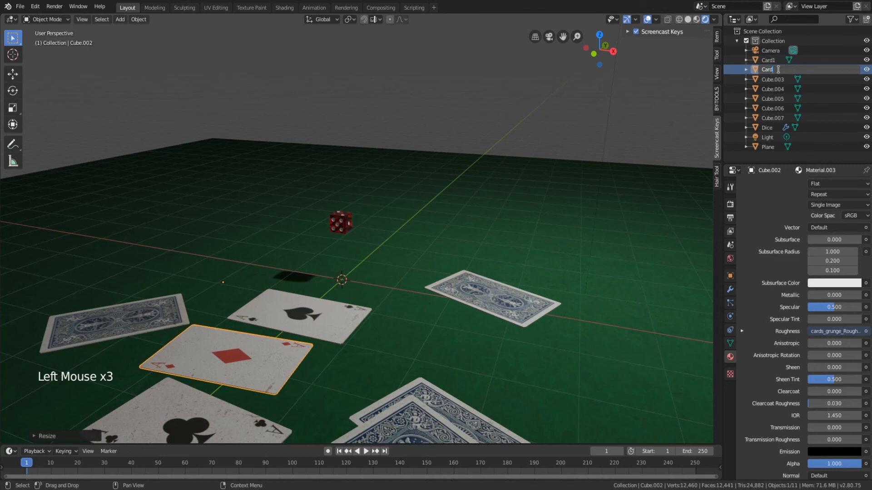
pyautogui.write('2')
# Rename the card objects Cube.003 and Cube.004 as Card3 and Card4.
pyautogui.click(775, 80)
pyautogui.doubleClick(776, 79)
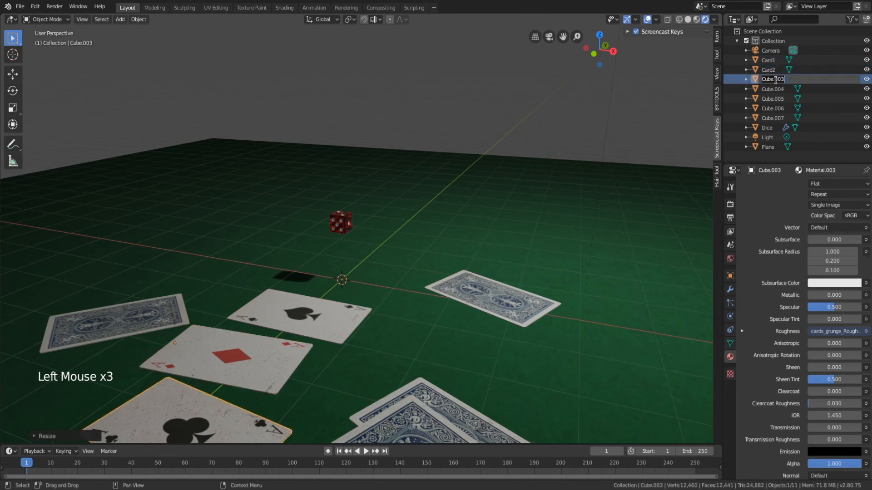
pyautogui.write('Card3')
pyautogui.click(775, 88)
pyautogui.doubleClick(776, 88)
pyautogui.write('Card')
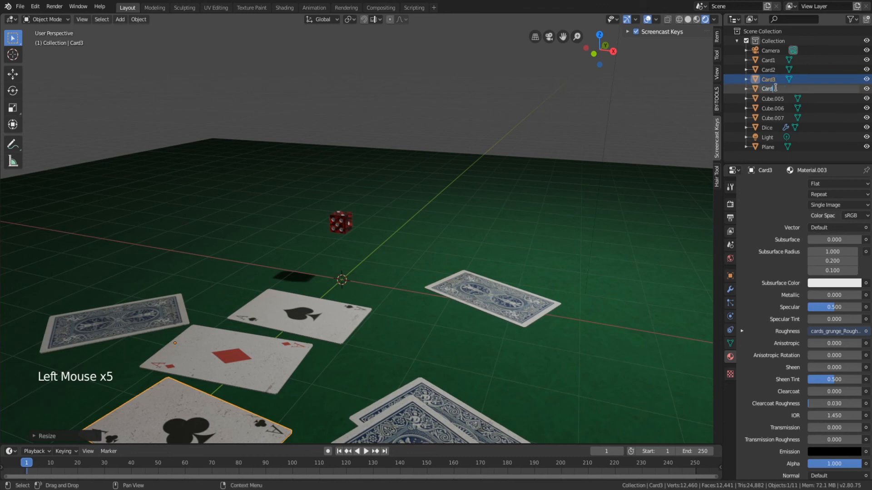
pyautogui.write('4')
# Rename the card objects Cube.005, Cube.006 and Cube.007 as Card5, Card6 and Card7.
pyautogui.doubleClick(774, 99)
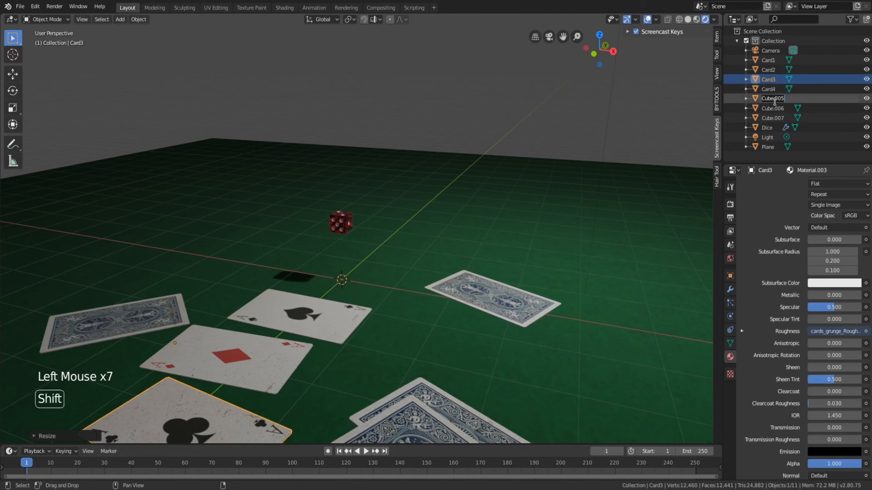
pyautogui.write('Ca')
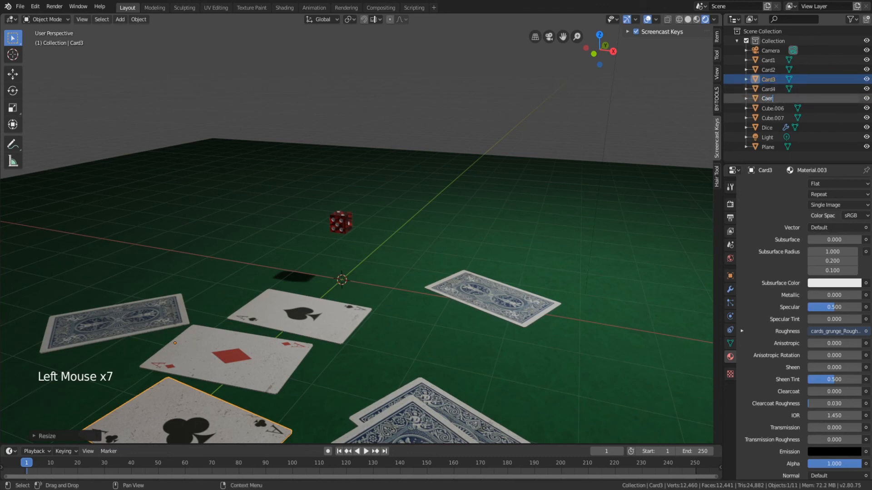
pyautogui.write('rr')
pyautogui.press('BackSpace')
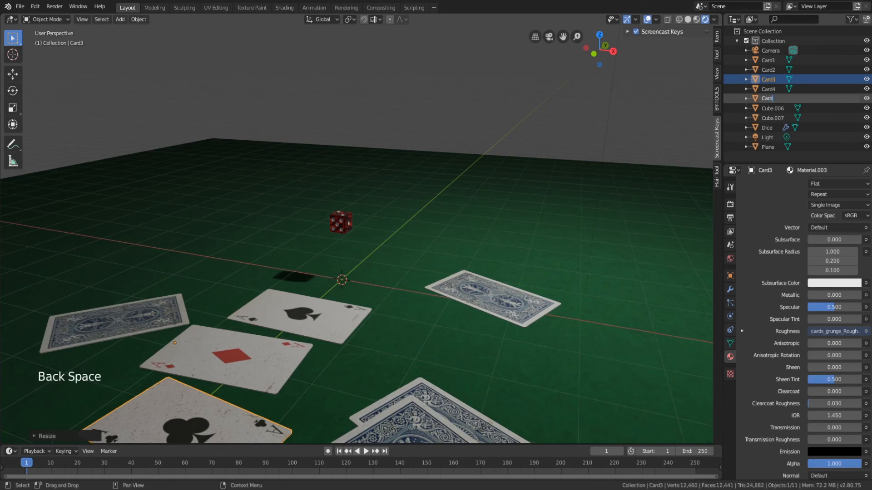
pyautogui.write('d5')
pyautogui.doubleClick(780, 108)
pyautogui.write('Ca')
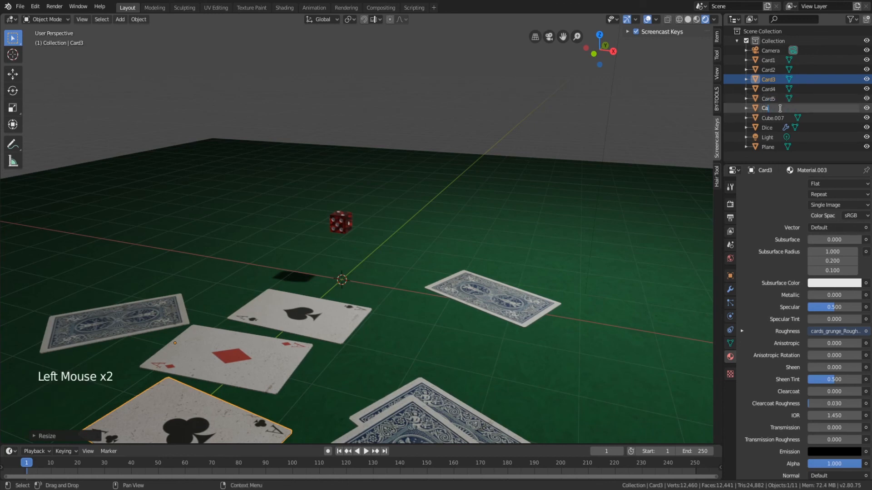
pyautogui.write('rd6')
pyautogui.doubleClick(779, 117)
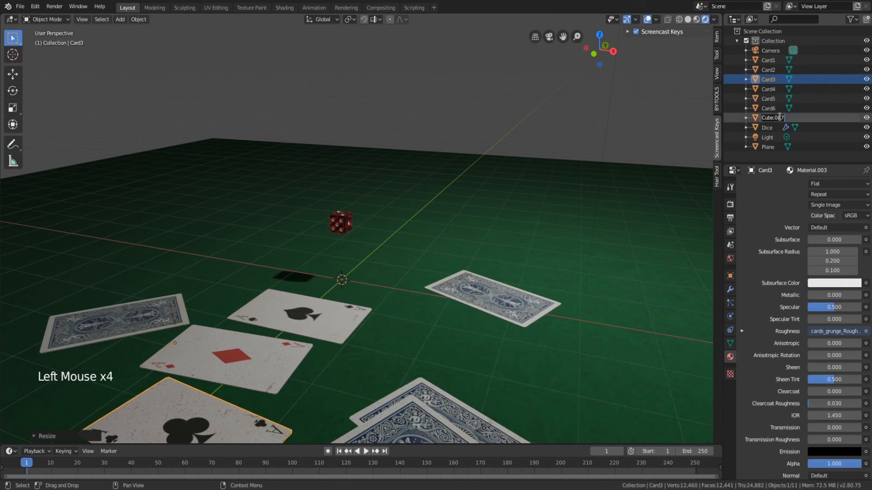
pyautogui.write('Card7')
pyautogui.press('Return')
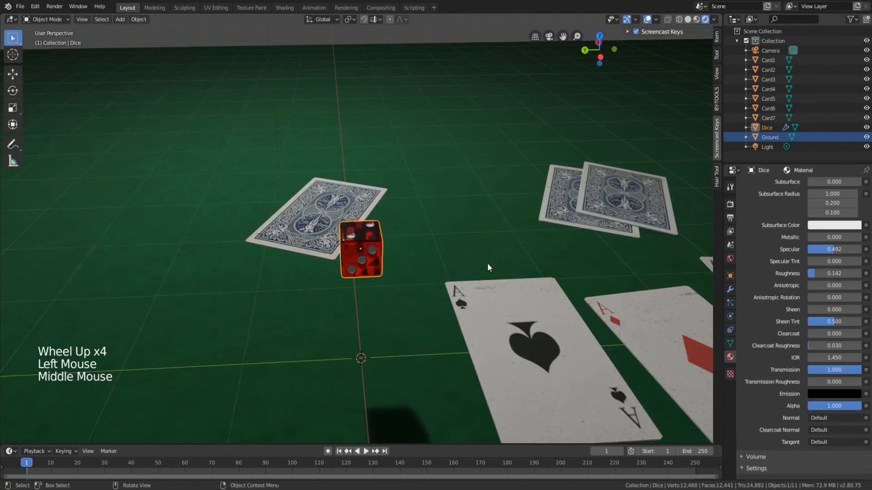
# Duplicate the die and place the copy beside the original above the cards.
pyautogui.scroll(2, 487, 272)
pyautogui.moveTo(487, 273); pyautogui.dragTo(584, 260, button='middle')
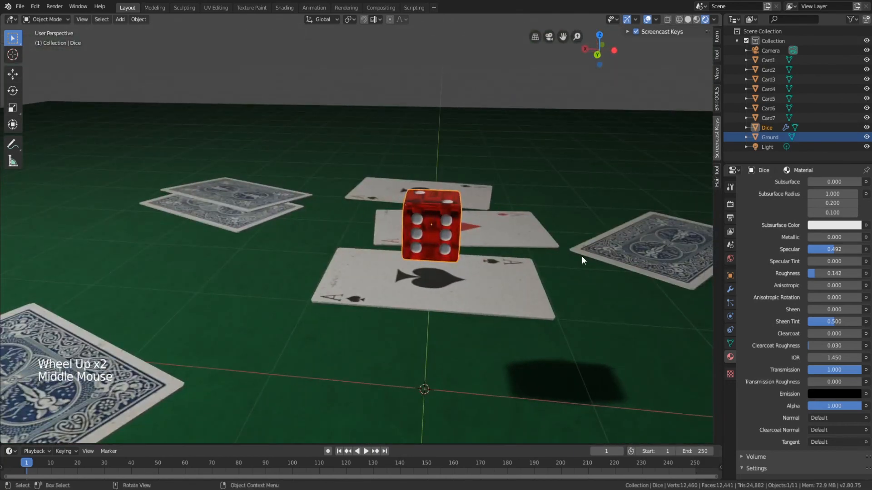
pyautogui.press('shift')
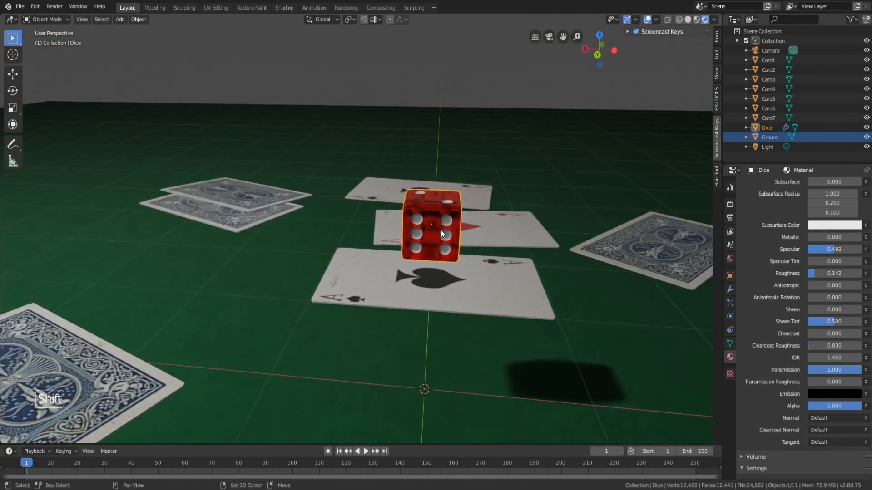
pyautogui.hotkey('shift', 'd')
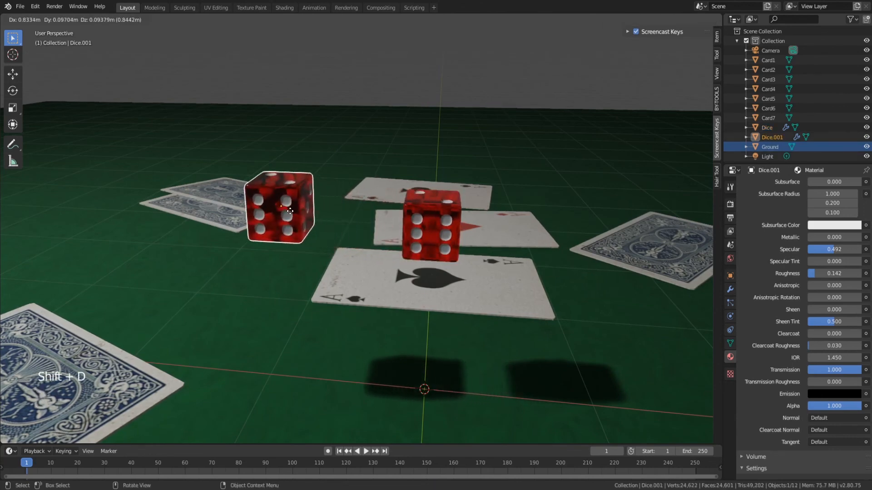
pyautogui.click(353, 221)
# Change the base color of the duplicated die's red material to blue and check both dice from several sides.
pyautogui.moveTo(352, 221); pyautogui.dragTo(519, 269, button='middle')
pyautogui.scroll(4, 810, 241)
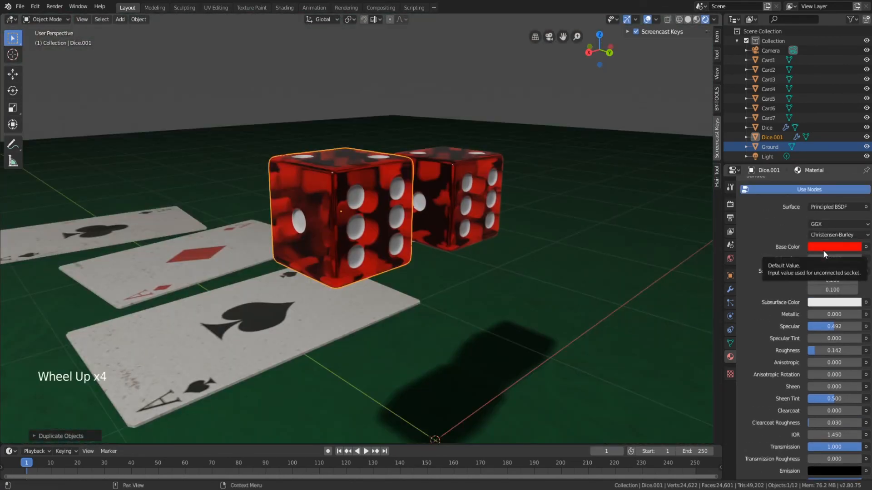
pyautogui.moveTo(636, 254); pyautogui.dragTo(578, 265, button='middle')
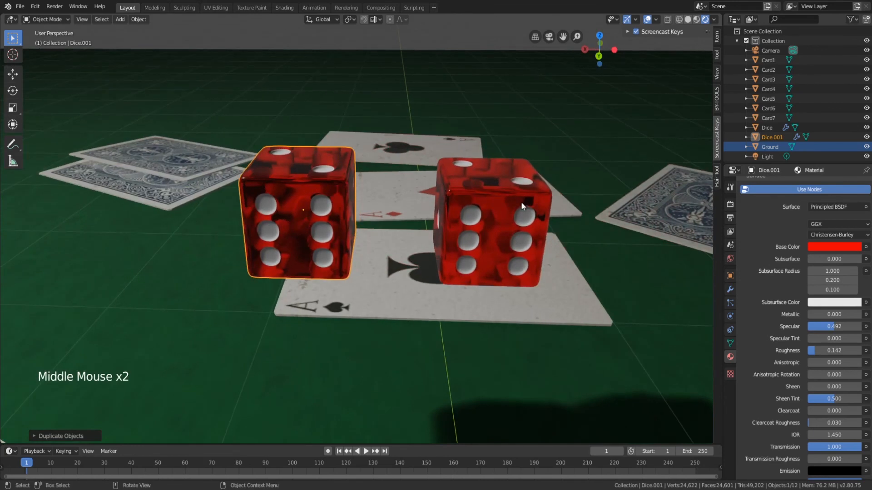
pyautogui.click(826, 248)
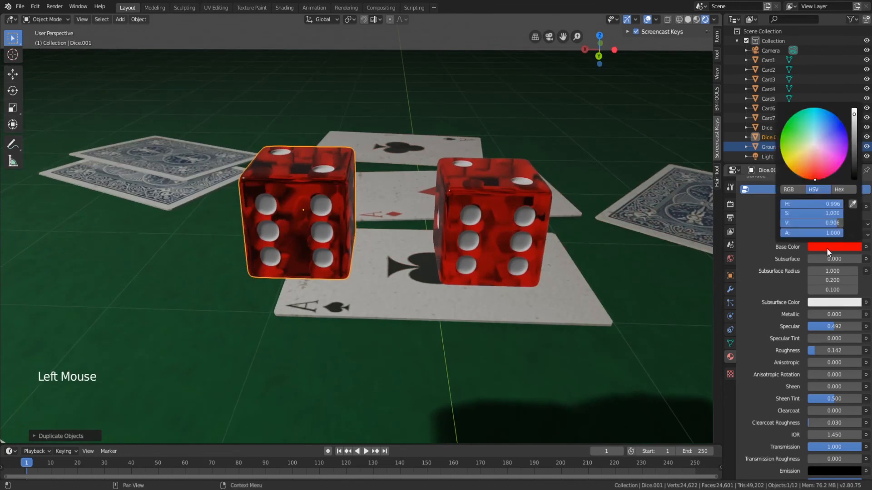
pyautogui.moveTo(834, 166); pyautogui.dragTo(837, 117)
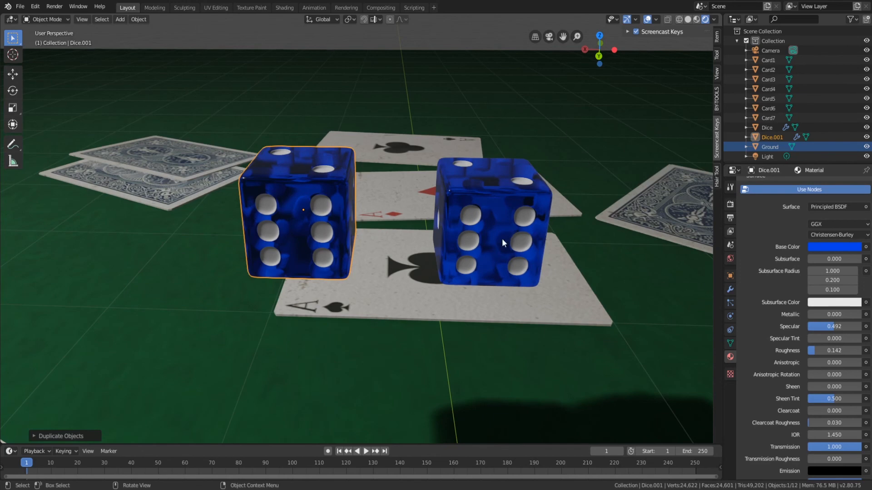
pyautogui.scroll(2, 502, 243)
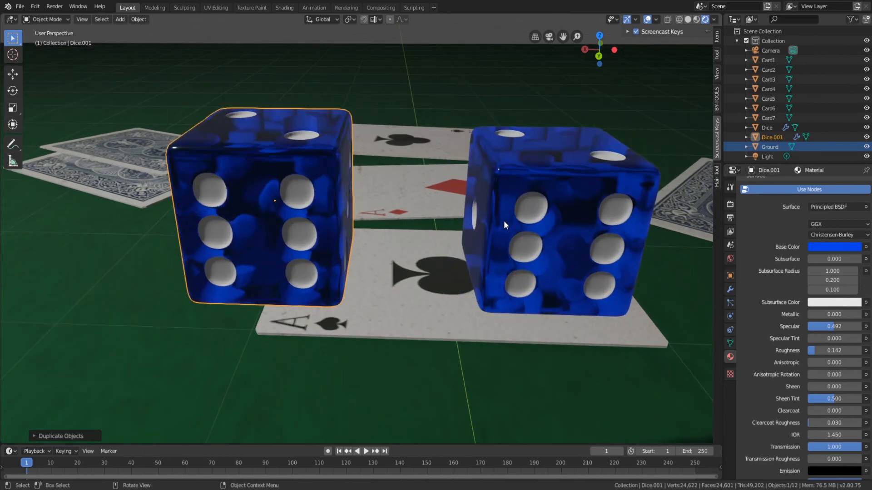
pyautogui.moveTo(416, 241); pyautogui.dragTo(576, 271, button='middle')
pyautogui.scroll(-3, 577, 268)
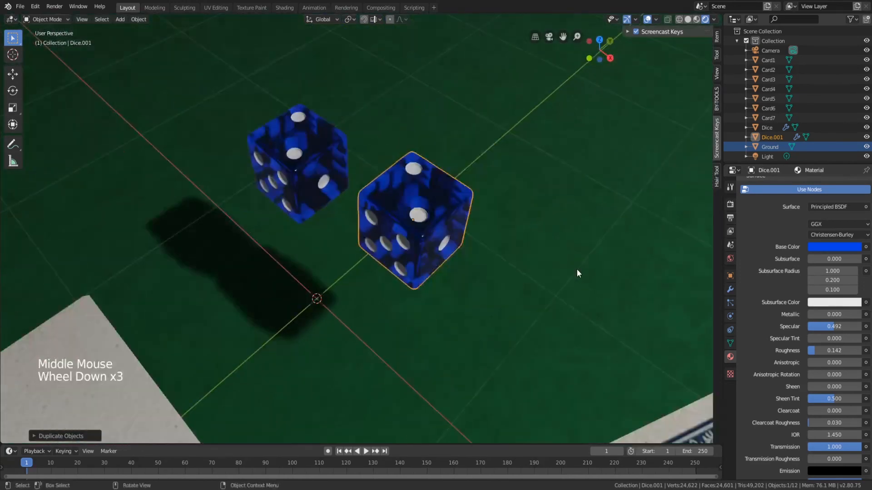